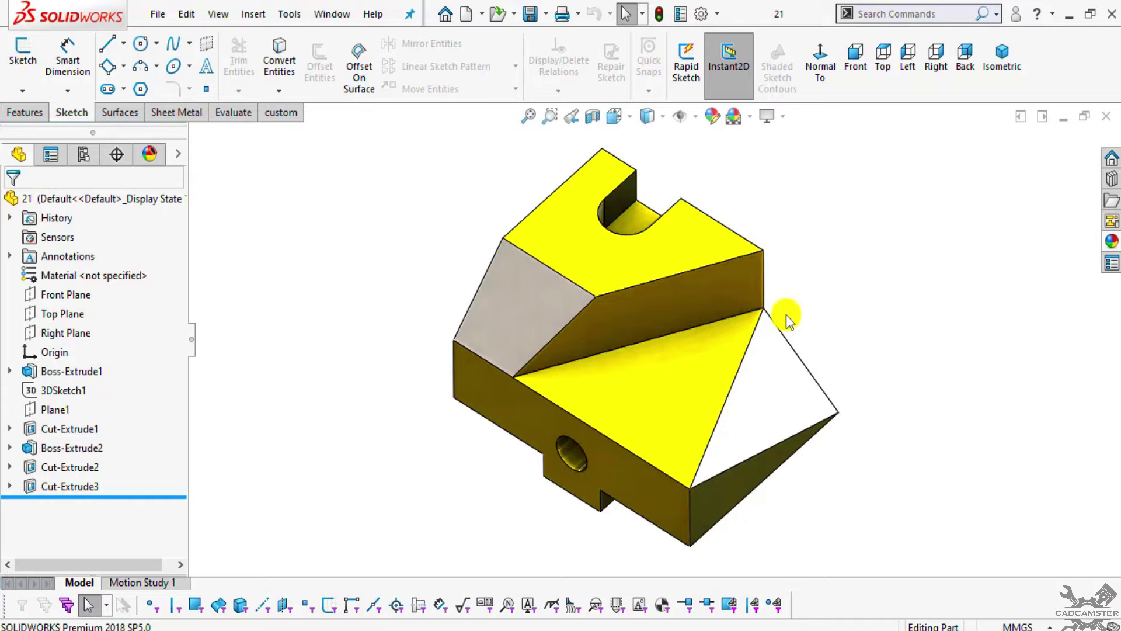
Step: Switch to Snip & Sketch and undo all the red pen markings on the reference drawing
{"action": "left_click", "coordinate": [534, 624]}
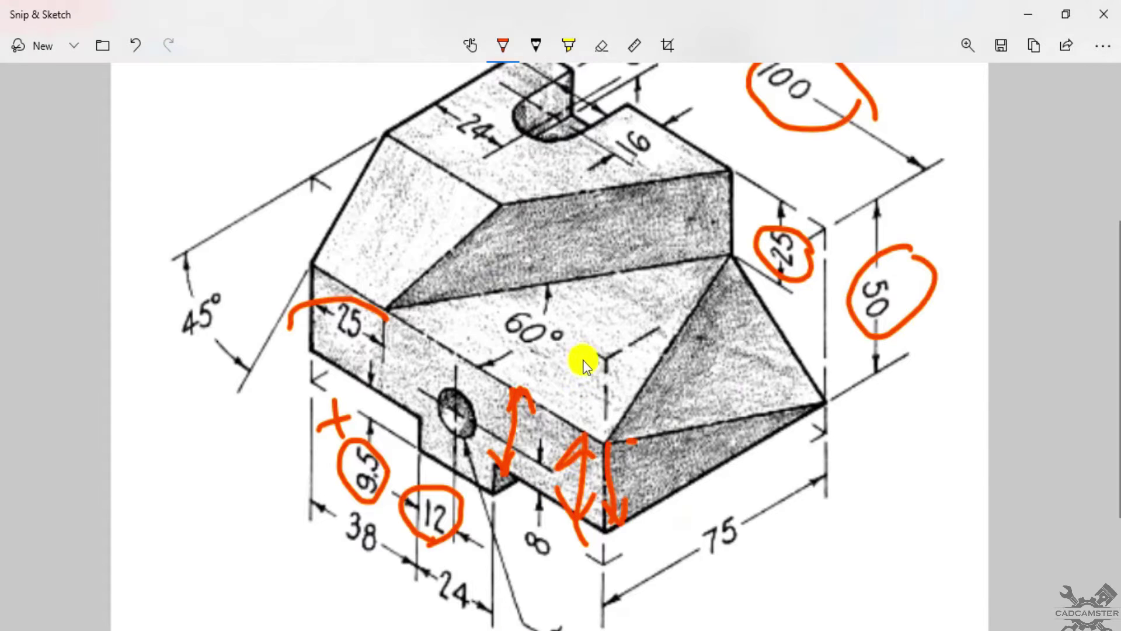
{"action": "scroll", "coordinate": [597, 427], "scroll_direction": "up", "scroll_amount": 3}
{"action": "scroll", "coordinate": [597, 423], "scroll_direction": "down", "scroll_amount": 4}
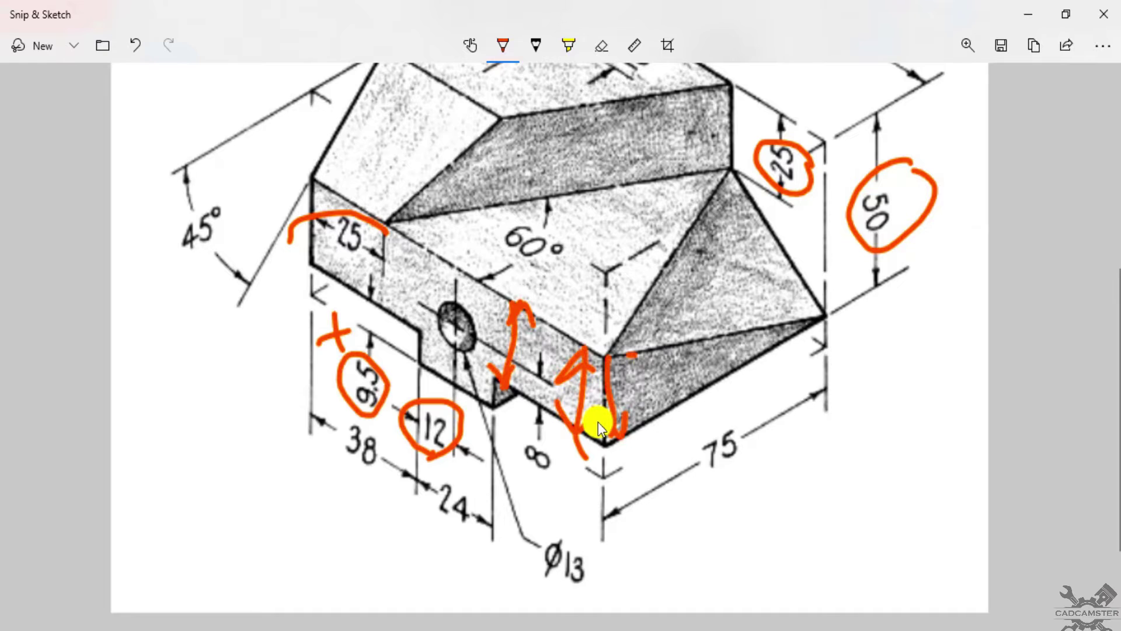
{"action": "key", "text": "ctrl+z"}
{"action": "key", "text": "ctrl+z"}
{"action": "key", "text": "ctrl+z"}
{"action": "key", "text": "ctrl+z"}
{"action": "key", "text": "ctrl+z"}
{"action": "key", "text": "ctrl+z"}
{"action": "key", "text": "ctrl+z"}
{"action": "key", "text": "ctrl+z"}
{"action": "key", "text": "ctrl+z"}
{"action": "key", "text": "ctrl+z"}
{"action": "key", "text": "ctrl+z"}
{"action": "key", "text": "ctrl+z"}
{"action": "scroll", "coordinate": [598, 417], "scroll_direction": "up", "scroll_amount": 5}
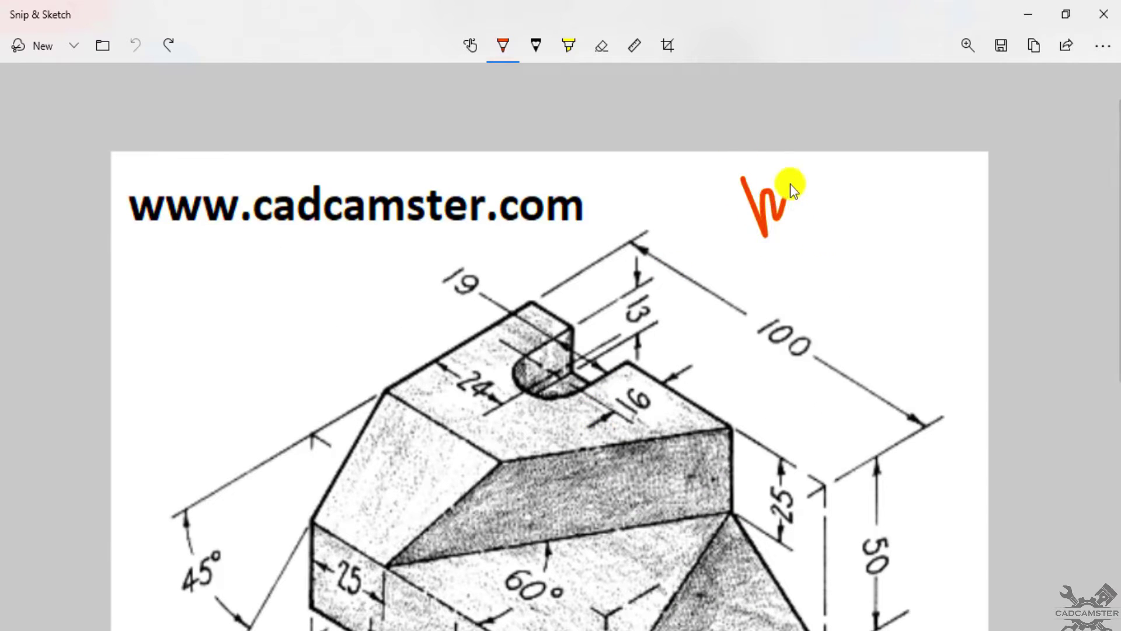
Step: Handwrite "mm" in red above the drawing, and undo the writing
{"action": "left_click_drag", "start_coordinate": [893, 171], "coordinate": [918, 233]}
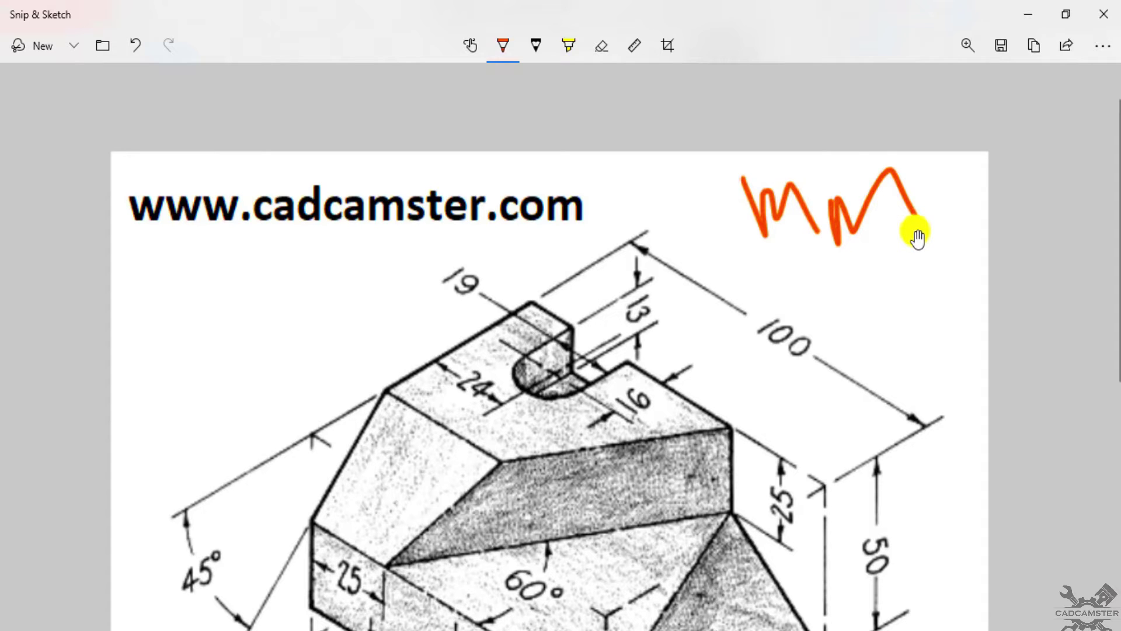
{"action": "key", "text": "ctrl+z"}
{"action": "key", "text": "ctrl+z"}
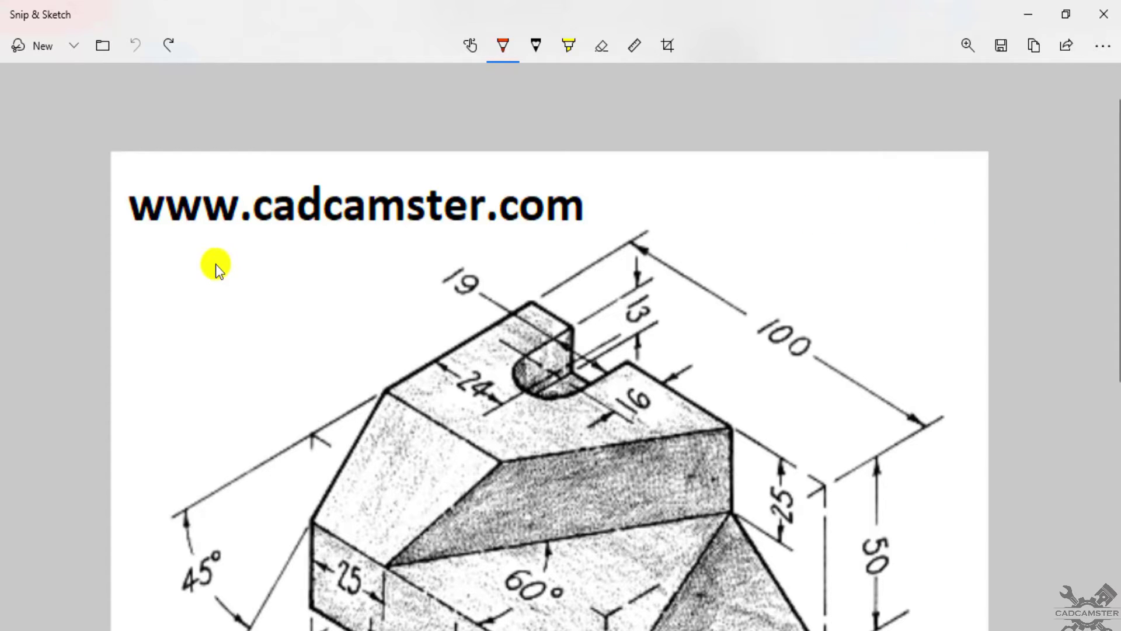
Step: Circle, tick and underline the web address above the drawing in red, and undo these marks
{"action": "left_click_drag", "start_coordinate": [138, 174], "coordinate": [224, 257]}
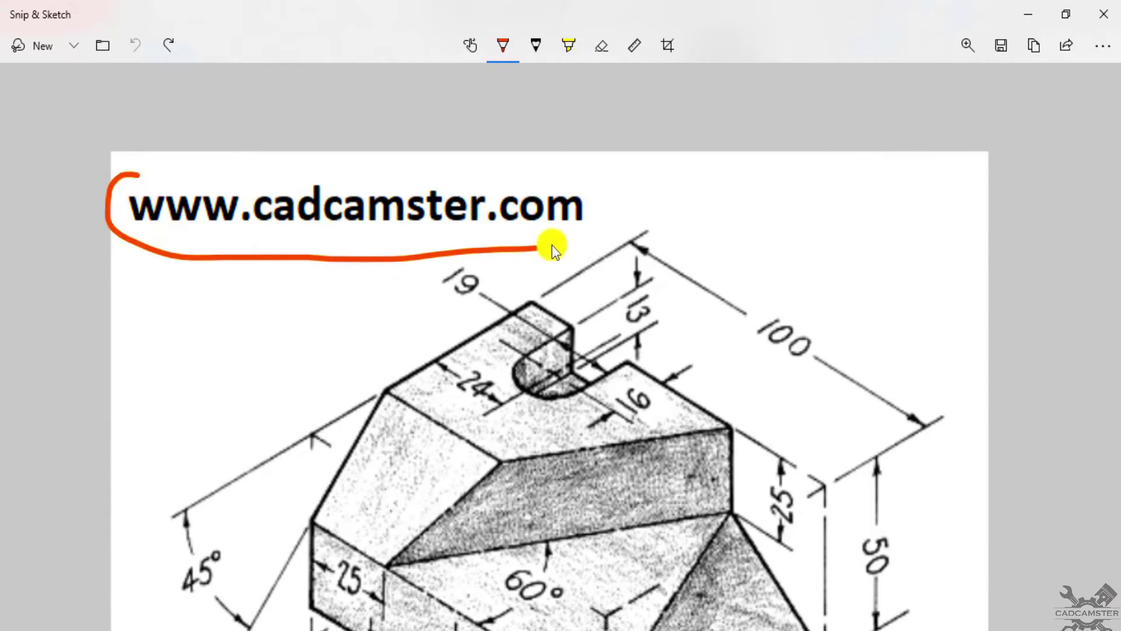
{"action": "mouse_move", "coordinate": [594, 185]}
{"action": "left_mouse_down"}
{"action": "mouse_move", "coordinate": [178, 191]}
{"action": "mouse_move", "coordinate": [130, 175]}
{"action": "left_mouse_up"}
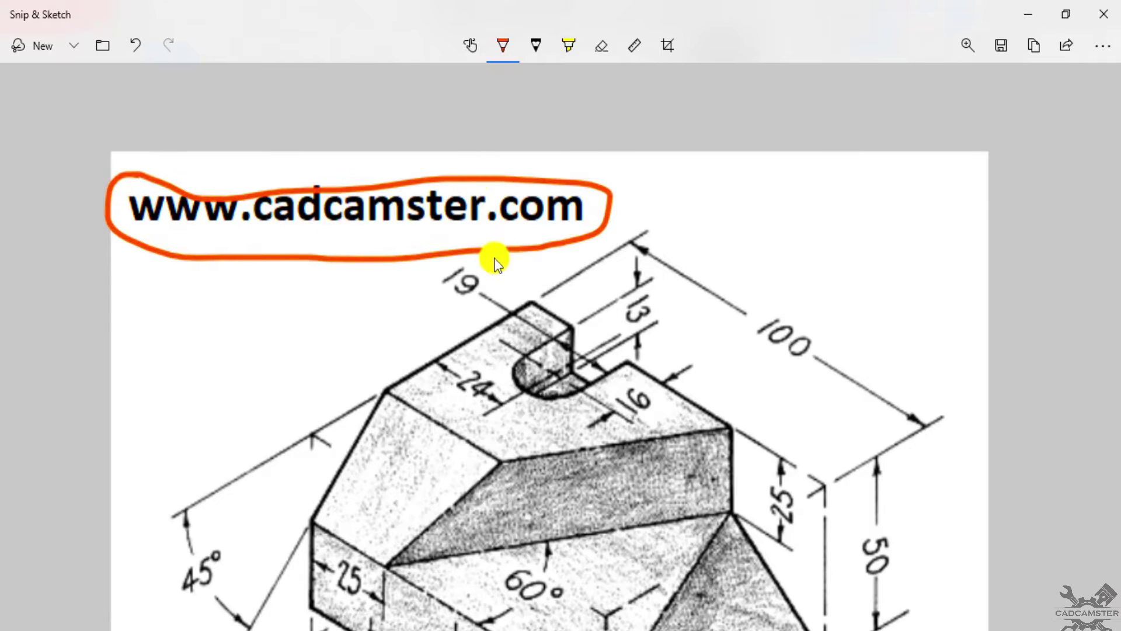
{"action": "scroll", "coordinate": [499, 254], "scroll_direction": "down", "scroll_amount": 5}
{"action": "scroll", "coordinate": [568, 341], "scroll_direction": "up", "scroll_amount": 5}
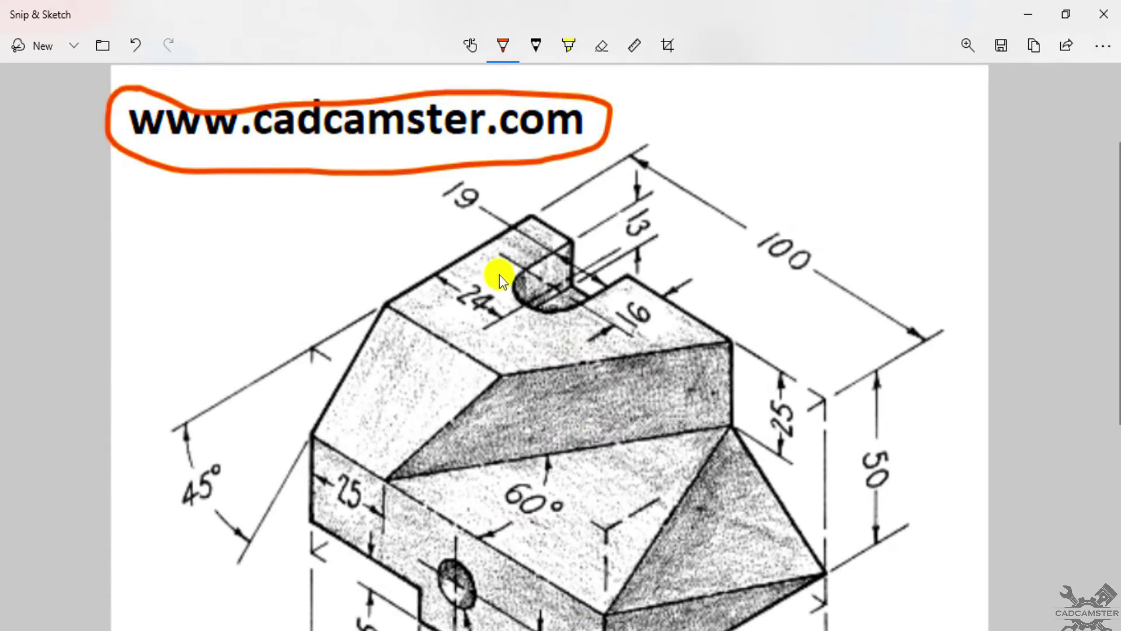
{"action": "mouse_move", "coordinate": [620, 113]}
{"action": "left_mouse_down"}
{"action": "mouse_move", "coordinate": [682, 98]}
{"action": "mouse_move", "coordinate": [718, 66]}
{"action": "left_mouse_up"}
{"action": "mouse_move", "coordinate": [138, 142]}
{"action": "left_mouse_down"}
{"action": "mouse_move", "coordinate": [359, 160]}
{"action": "mouse_move", "coordinate": [594, 154]}
{"action": "left_mouse_up"}
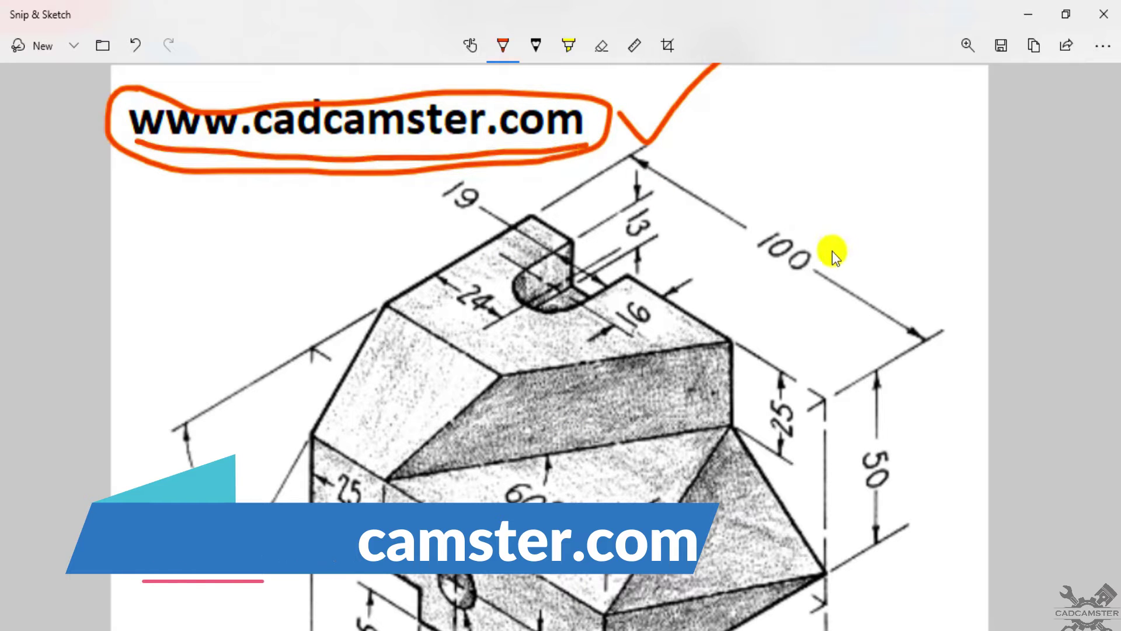
{"action": "key", "text": "ctrl+z"}
{"action": "key", "text": "ctrl+z"}
{"action": "key", "text": "ctrl+z"}
Step: Examine the dimensions, angles and overall shape of the part in the reference drawing
{"action": "scroll", "coordinate": [832, 253], "scroll_direction": "down", "scroll_amount": 5}
{"action": "scroll", "coordinate": [745, 325], "scroll_direction": "up", "scroll_amount": 4}
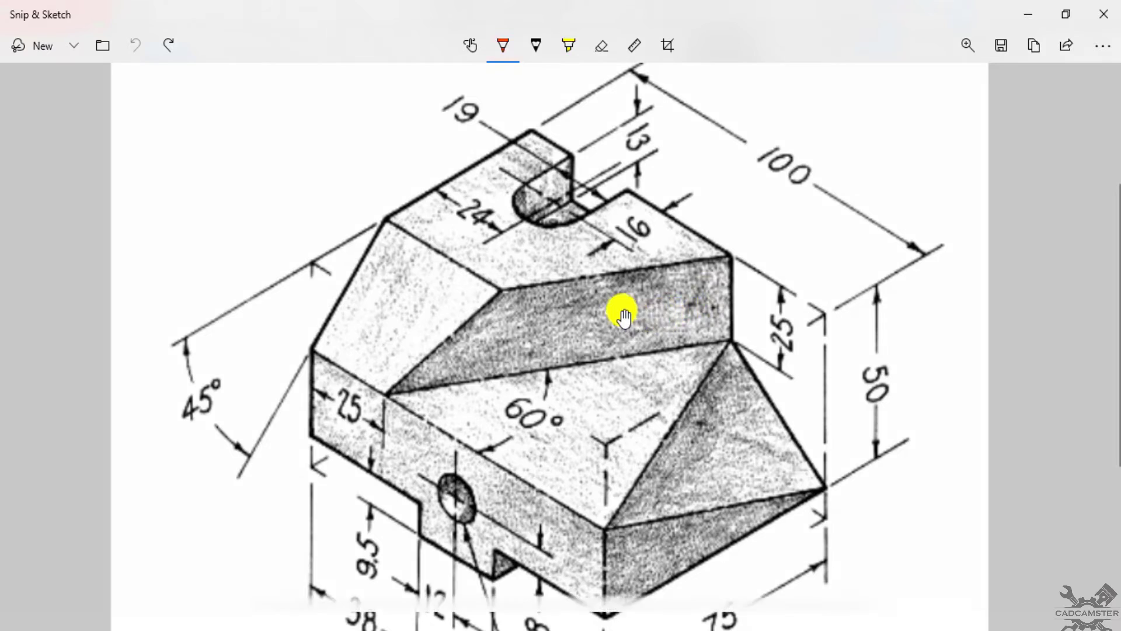
{"action": "scroll", "coordinate": [619, 312], "scroll_direction": "down", "scroll_amount": 2, "text": "ctrl"}
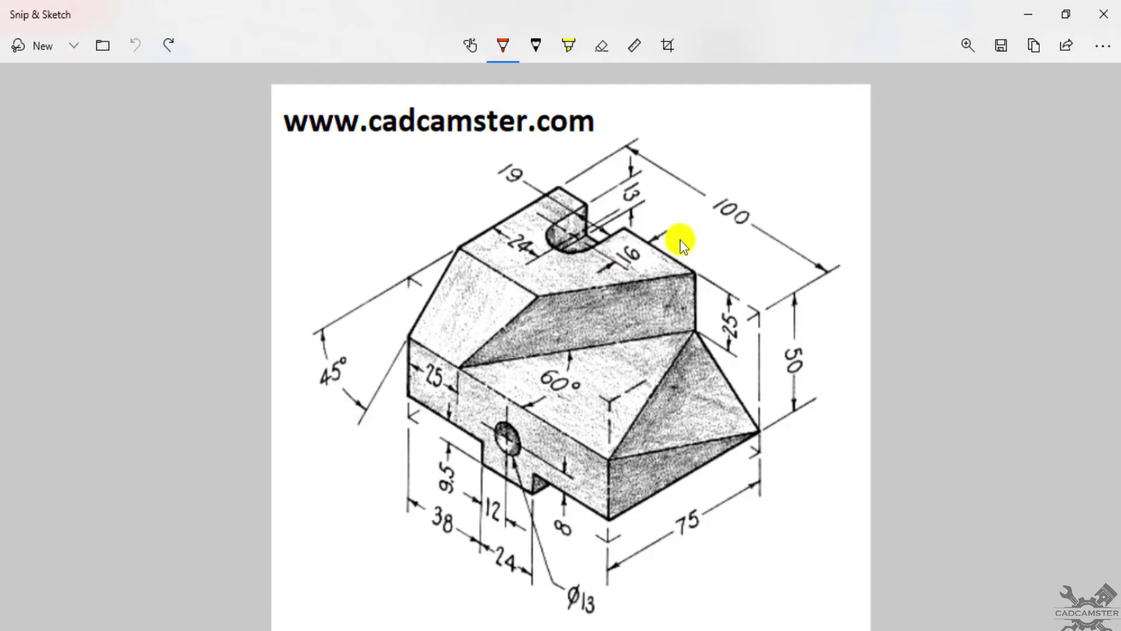
{"action": "scroll", "coordinate": [689, 315], "scroll_direction": "down", "scroll_amount": 2}
{"action": "scroll", "coordinate": [660, 391], "scroll_direction": "up", "scroll_amount": 4}
{"action": "scroll", "coordinate": [640, 376], "scroll_direction": "down", "scroll_amount": 4}
{"action": "scroll", "coordinate": [640, 403], "scroll_direction": "up", "scroll_amount": 1, "text": "ctrl"}
{"action": "scroll", "coordinate": [646, 416], "scroll_direction": "up", "scroll_amount": 2}
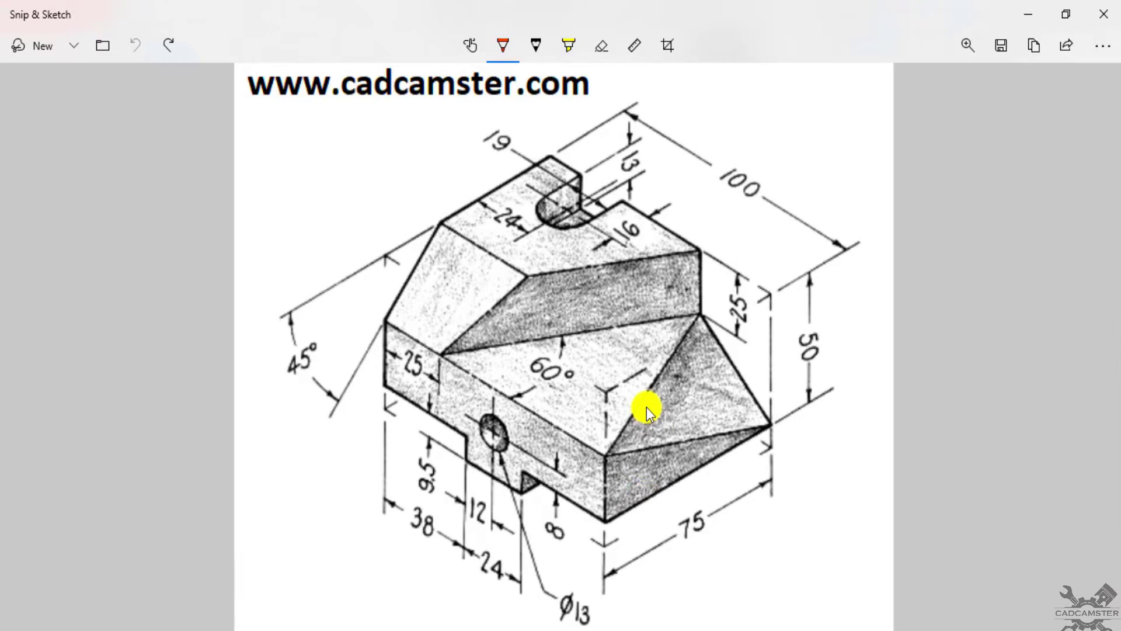
{"action": "scroll", "coordinate": [639, 377], "scroll_direction": "down", "scroll_amount": 4}
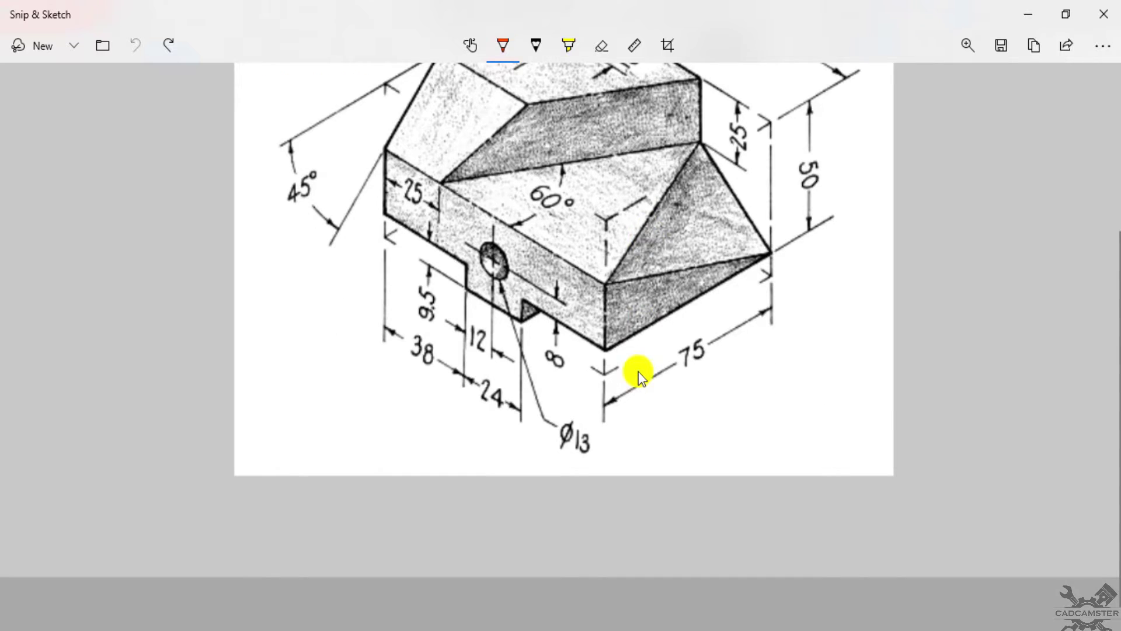
{"action": "scroll", "coordinate": [638, 396], "scroll_direction": "up", "scroll_amount": 2}
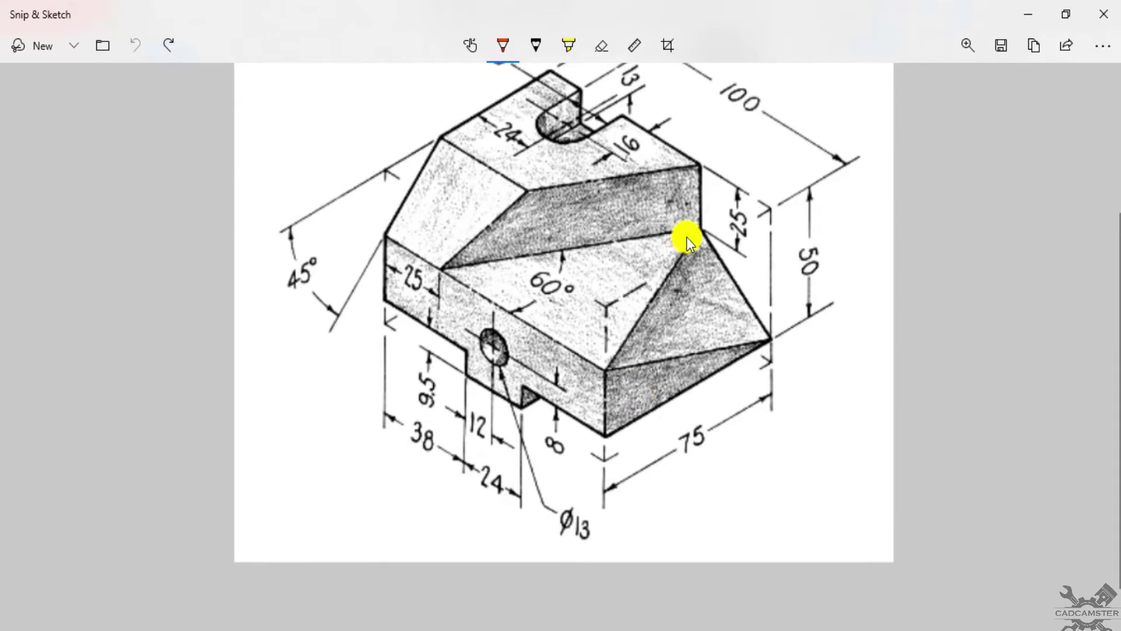
Step: Circle the triangular corner cut and the 45° sloped face in red, and undo both circles
{"action": "mouse_move", "coordinate": [737, 218]}
{"action": "left_mouse_down"}
{"action": "mouse_move", "coordinate": [702, 219]}
{"action": "mouse_move", "coordinate": [617, 251]}
{"action": "mouse_move", "coordinate": [552, 317]}
{"action": "mouse_move", "coordinate": [619, 383]}
{"action": "mouse_move", "coordinate": [690, 390]}
{"action": "mouse_move", "coordinate": [763, 371]}
{"action": "mouse_move", "coordinate": [805, 306]}
{"action": "mouse_move", "coordinate": [730, 231]}
{"action": "left_mouse_up"}
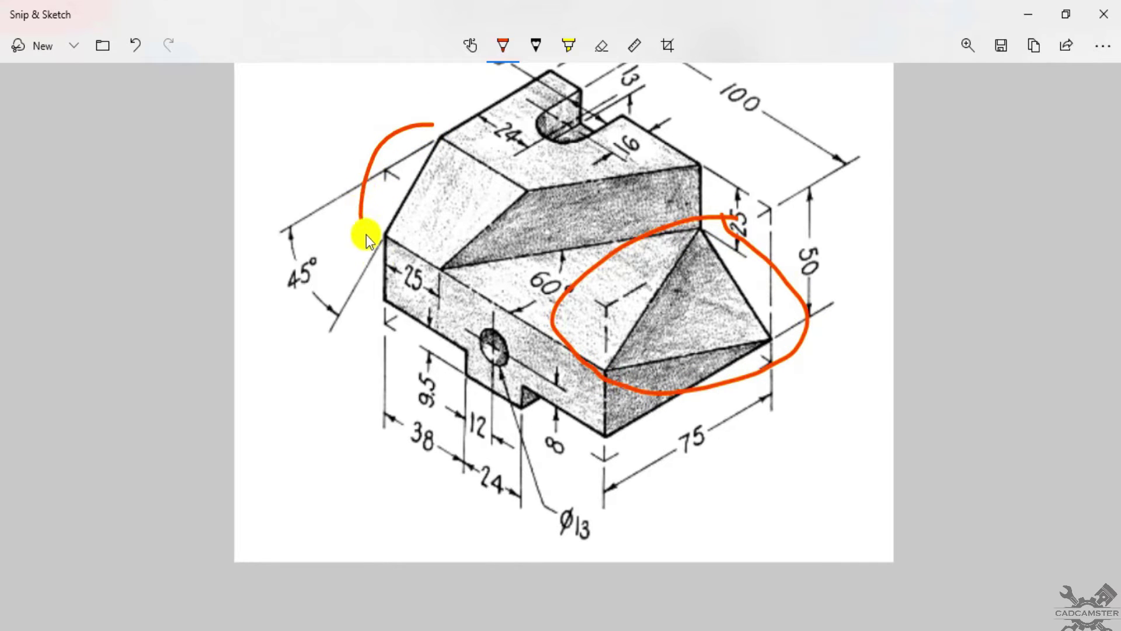
{"action": "mouse_move", "coordinate": [461, 288]}
{"action": "left_mouse_down"}
{"action": "mouse_move", "coordinate": [539, 229]}
{"action": "mouse_move", "coordinate": [558, 192]}
{"action": "mouse_move", "coordinate": [463, 133]}
{"action": "mouse_move", "coordinate": [409, 125]}
{"action": "left_mouse_up"}
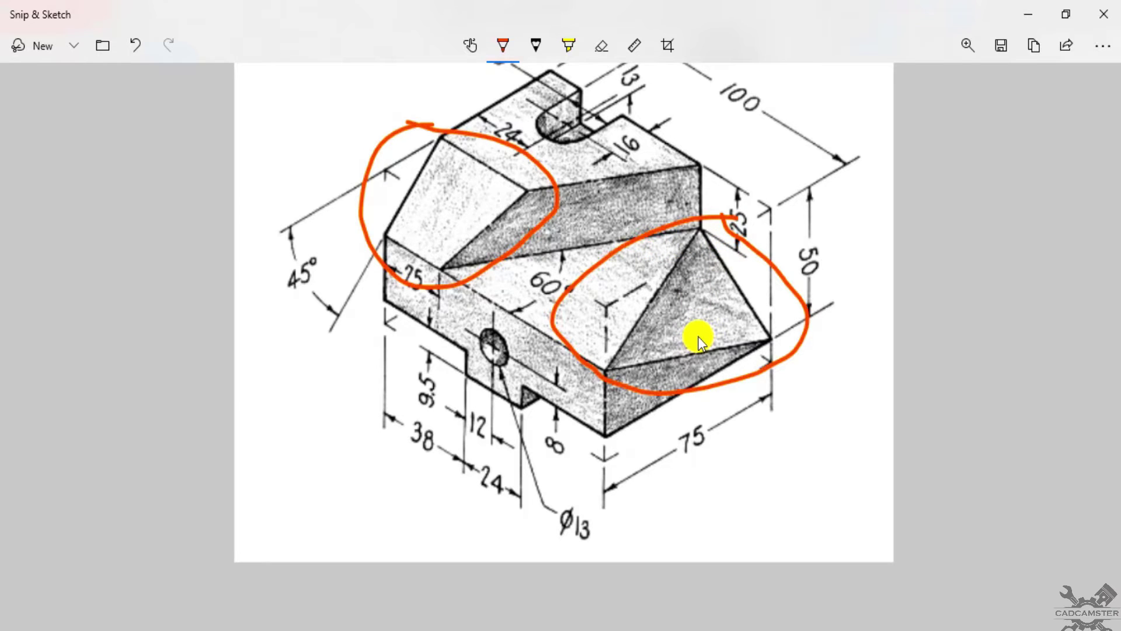
{"action": "key", "text": "ctrl+z"}
{"action": "key", "text": "ctrl+z"}
Step: Switch to SOLIDWORKS and close the open part 21
{"action": "scroll", "coordinate": [677, 344], "scroll_direction": "up", "scroll_amount": 2}
{"action": "scroll", "coordinate": [666, 348], "scroll_direction": "down", "scroll_amount": 2}
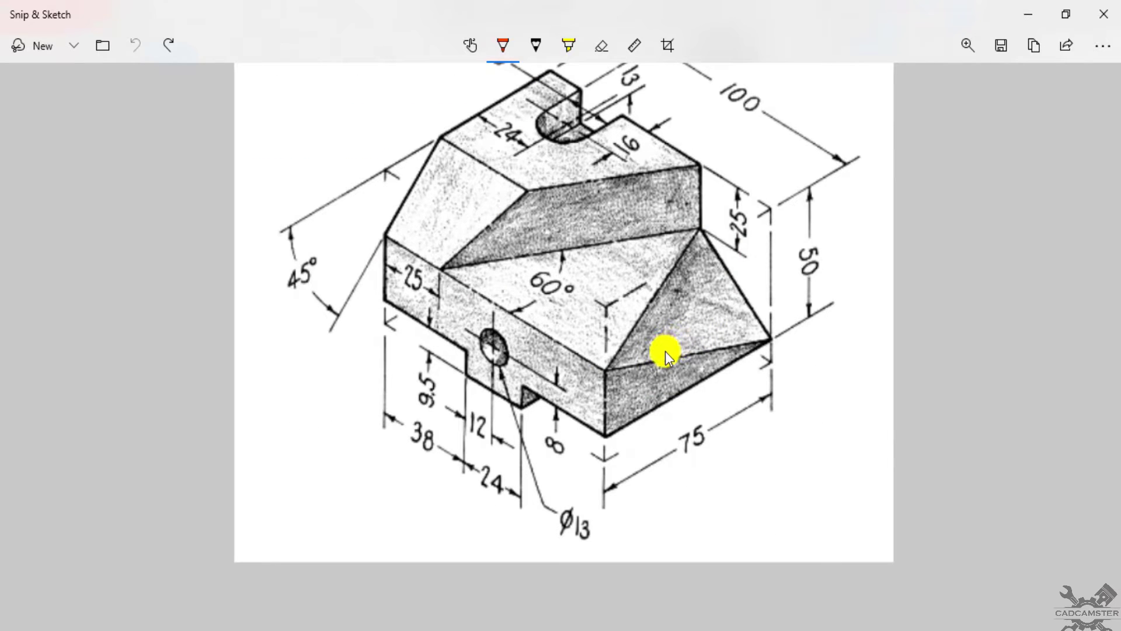
{"action": "scroll", "coordinate": [665, 352], "scroll_direction": "up", "scroll_amount": 2}
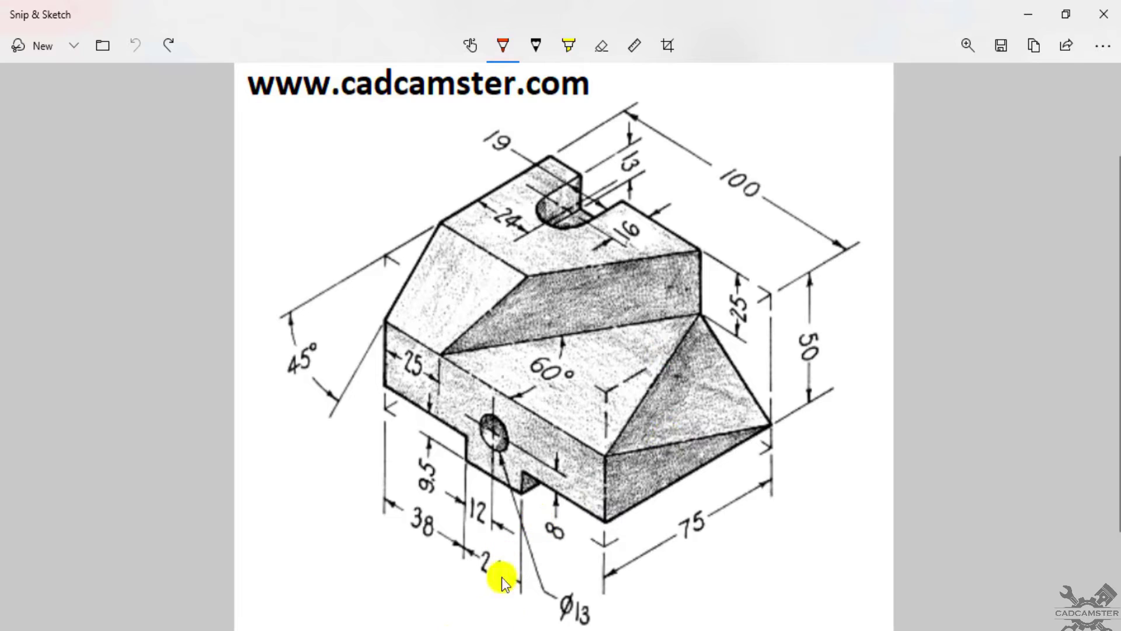
{"action": "left_click", "coordinate": [489, 619]}
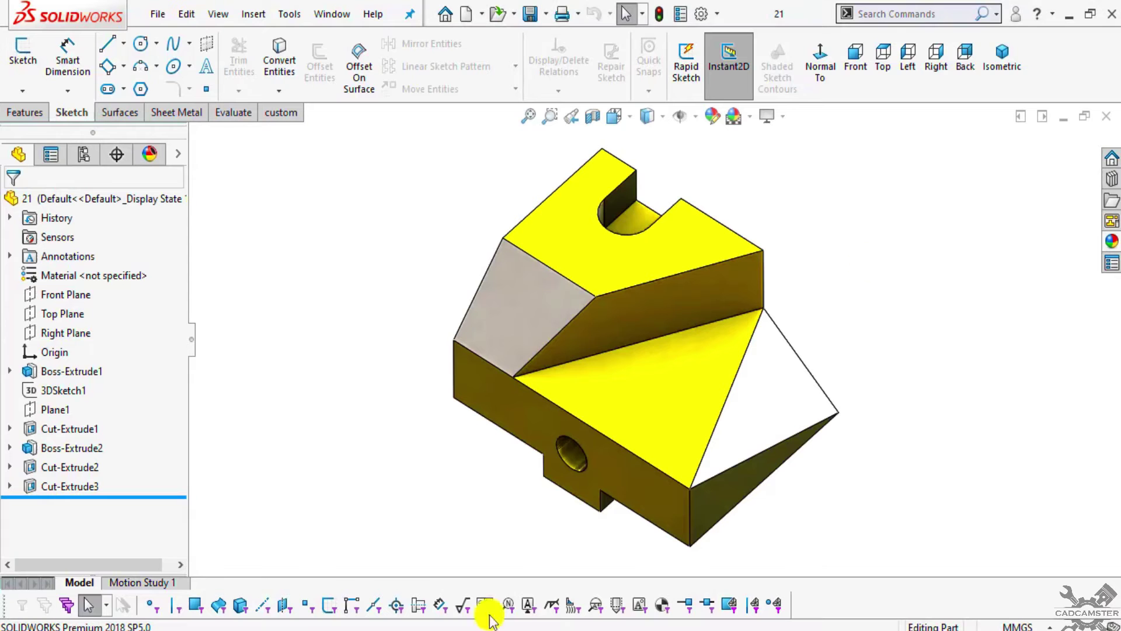
{"action": "left_click", "coordinate": [1103, 115]}
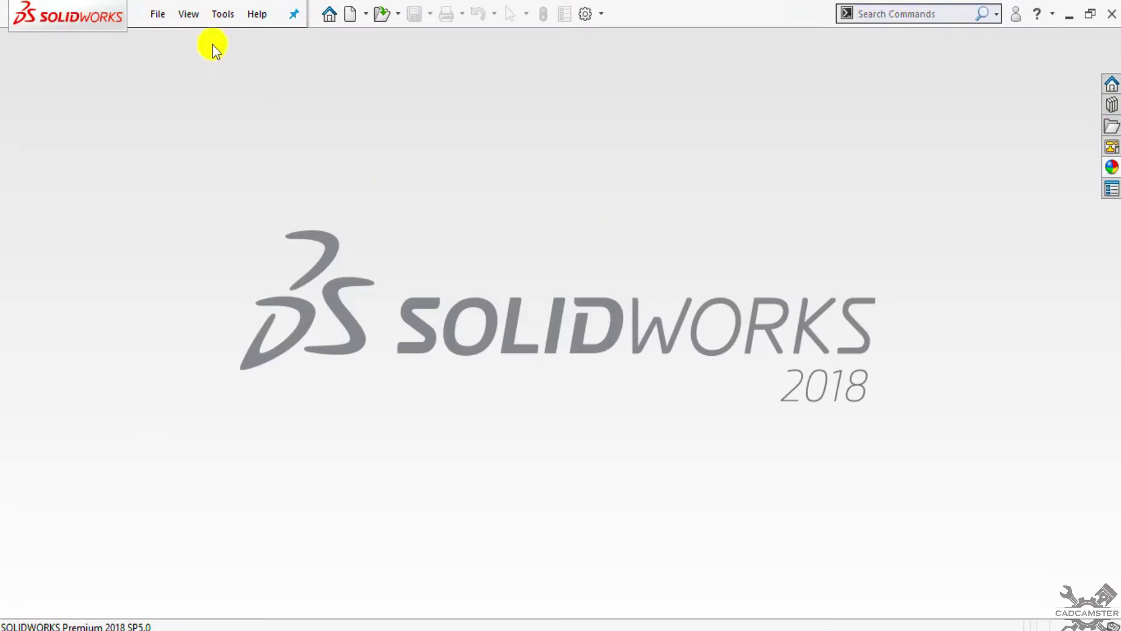
Step: Create a new part document and apply the Plain White scene
{"action": "left_click", "coordinate": [158, 12]}
{"action": "left_click", "coordinate": [165, 41]}
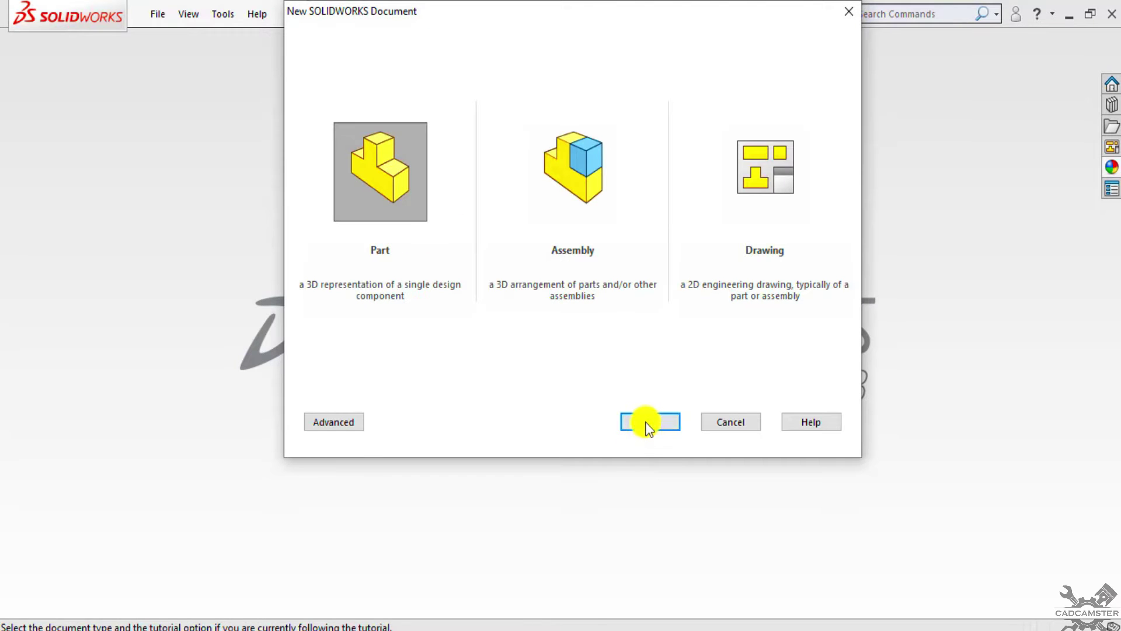
{"action": "left_click", "coordinate": [647, 423]}
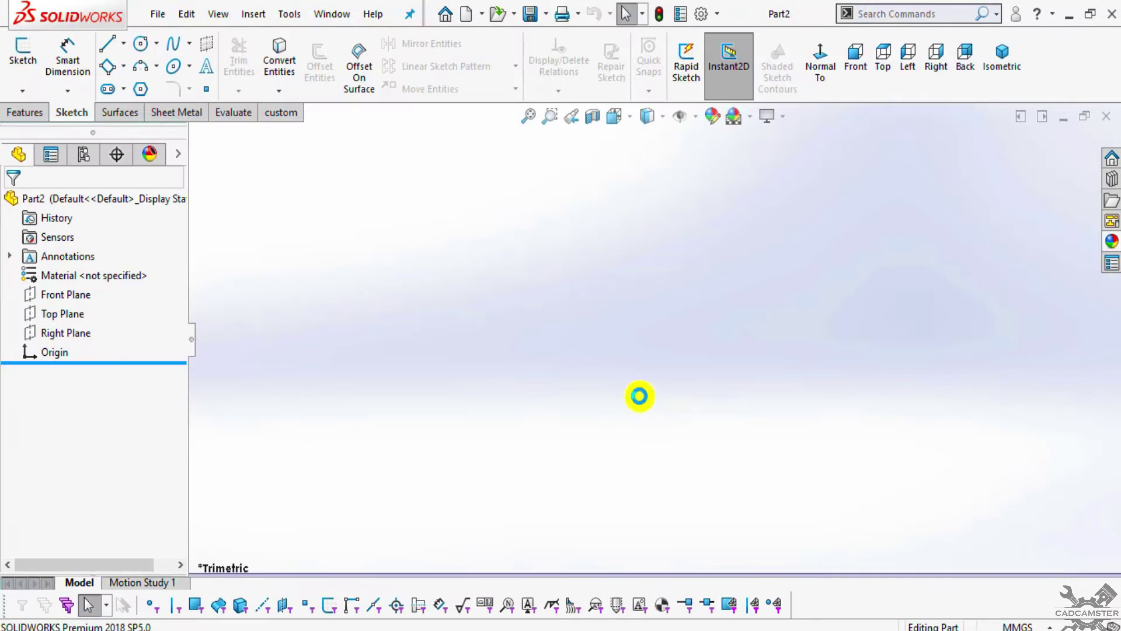
{"action": "left_click", "coordinate": [750, 115]}
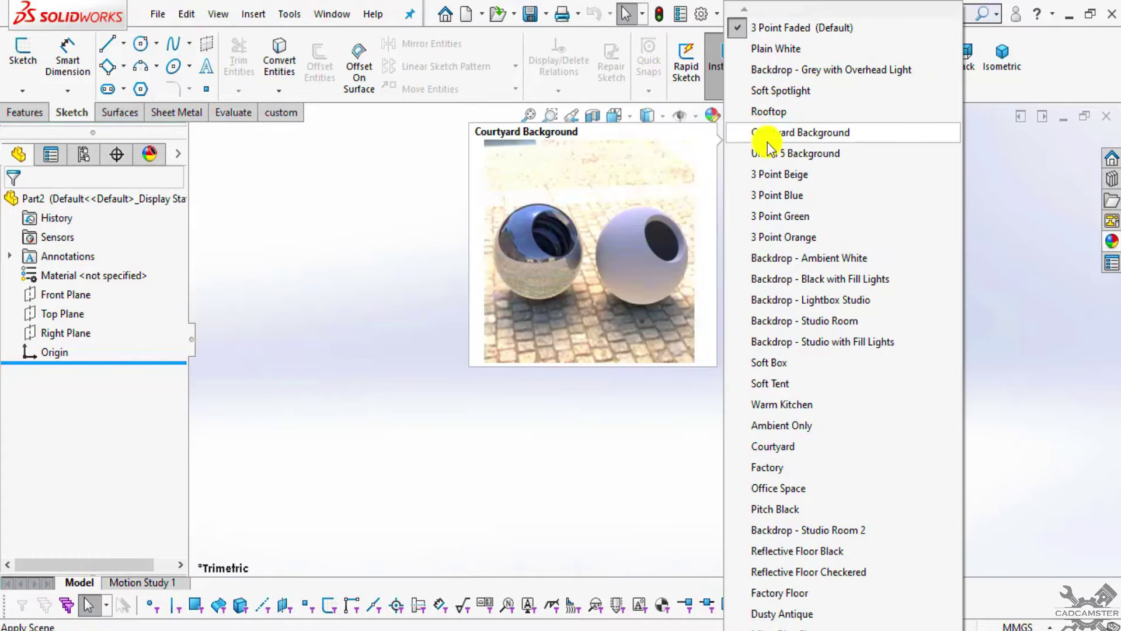
{"action": "left_click", "coordinate": [776, 48]}
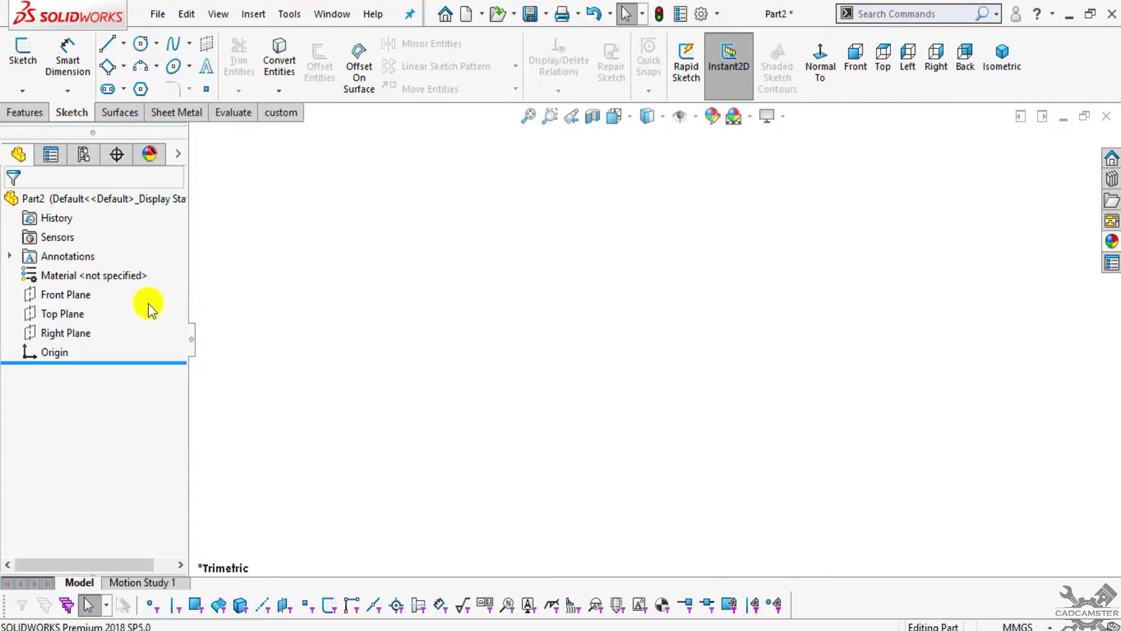
Step: Start a sketch on the Front Plane and draw a vertical centerline upward from the origin
{"action": "left_click", "coordinate": [13, 62]}
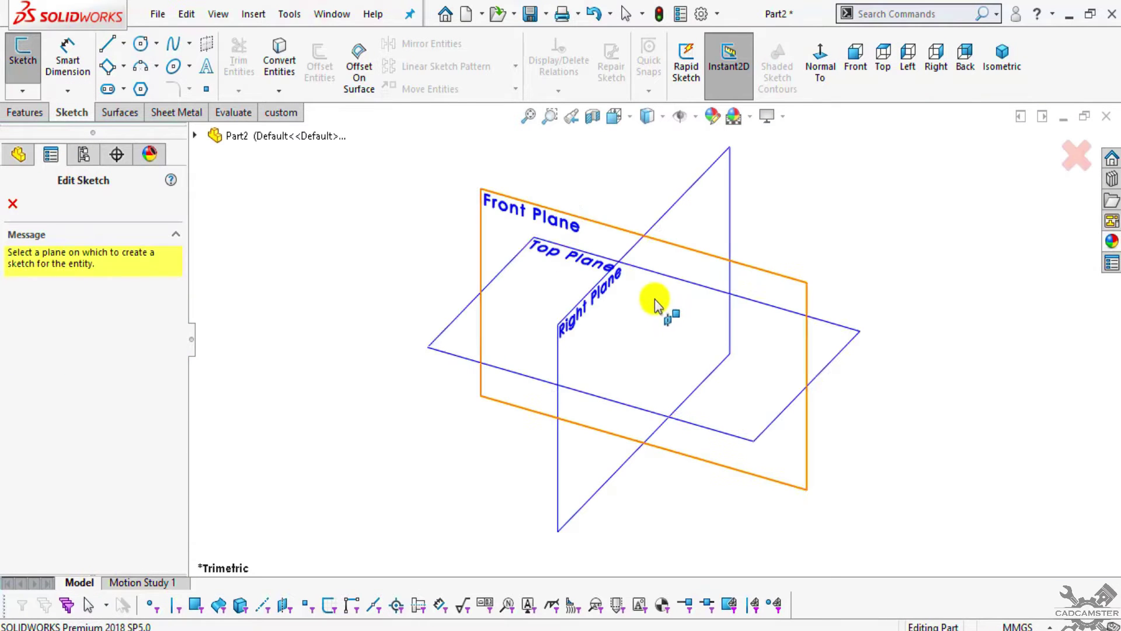
{"action": "left_click", "coordinate": [571, 216]}
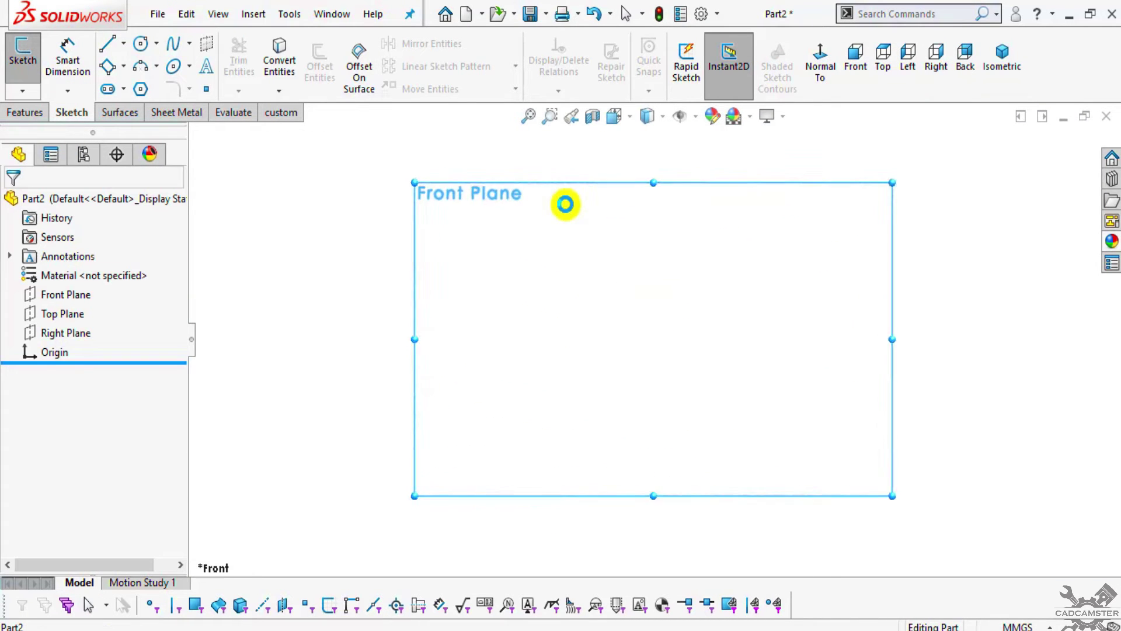
{"action": "left_click", "coordinate": [124, 44]}
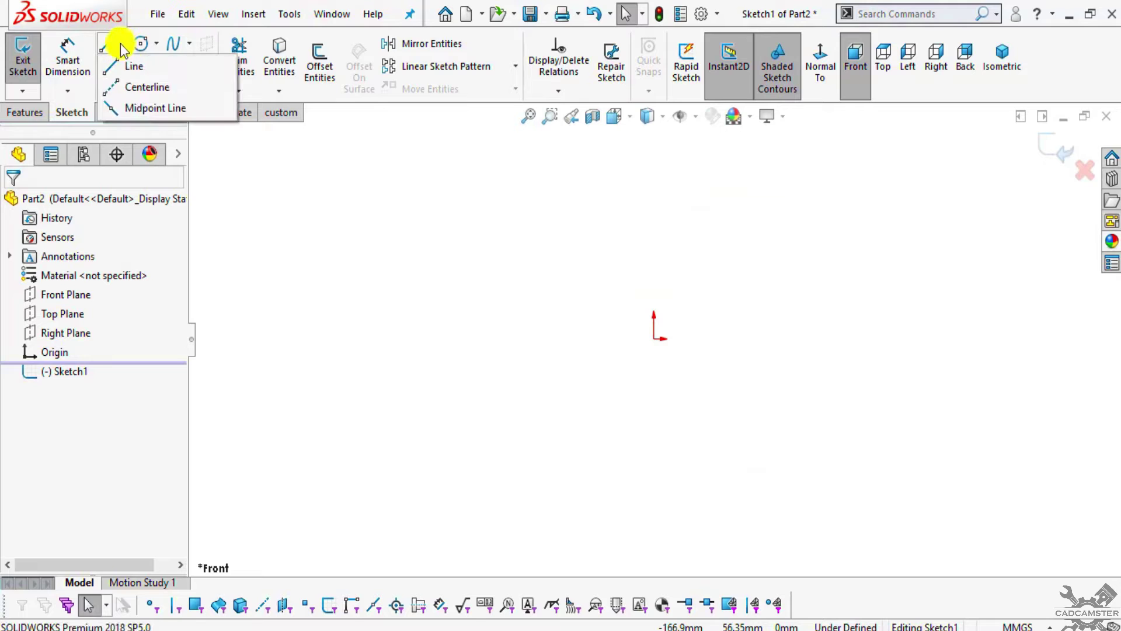
{"action": "left_click", "coordinate": [129, 86]}
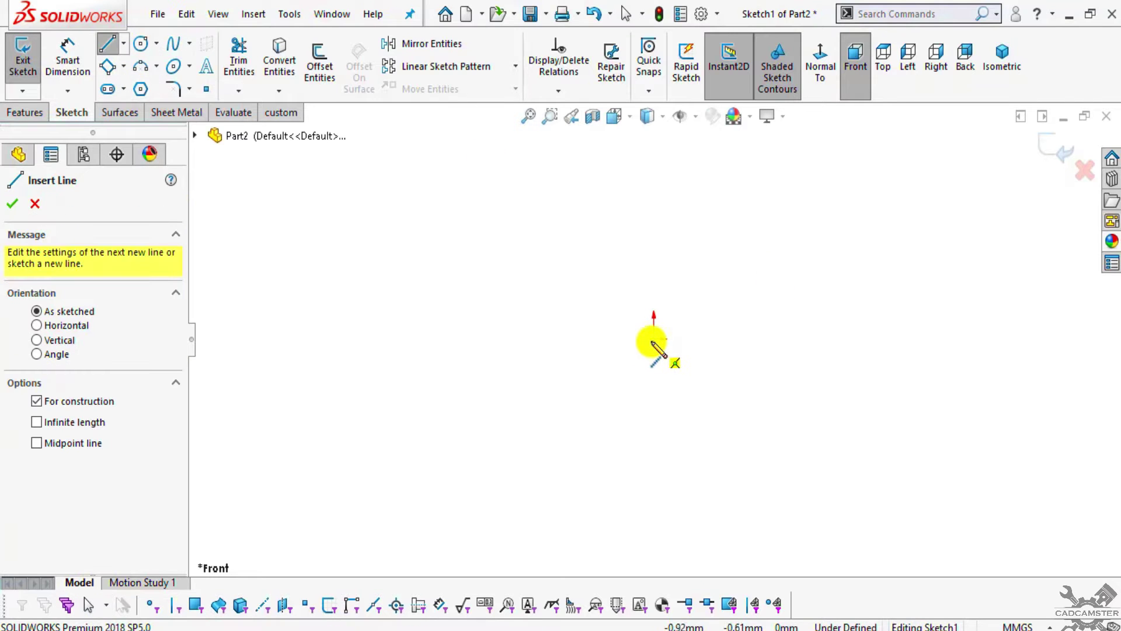
{"action": "left_click", "coordinate": [654, 338]}
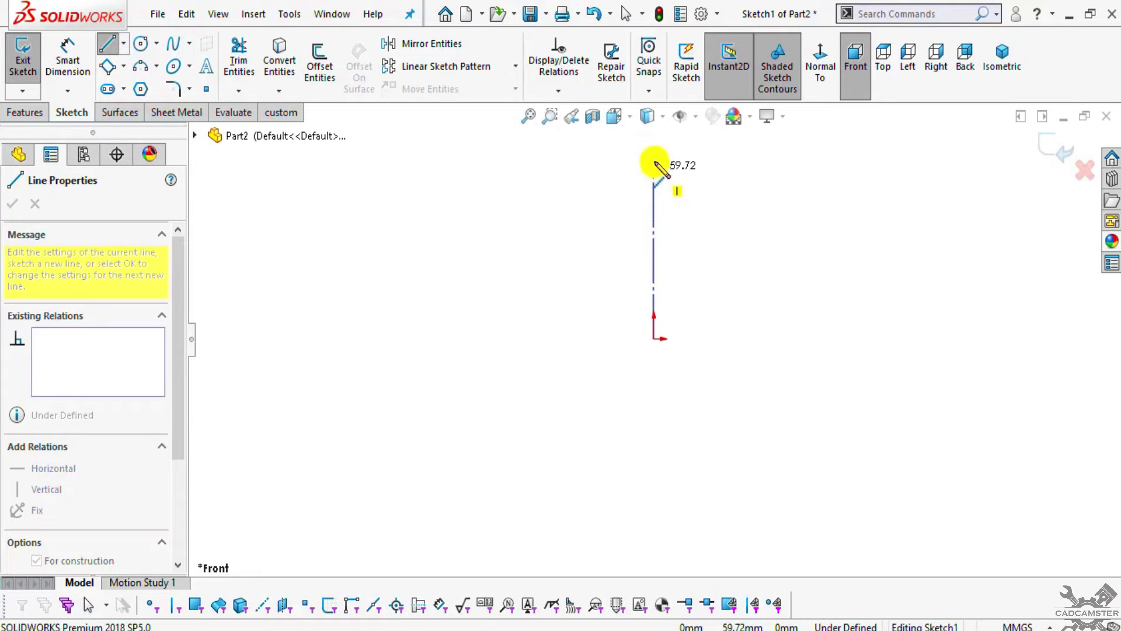
{"action": "left_click", "coordinate": [654, 146]}
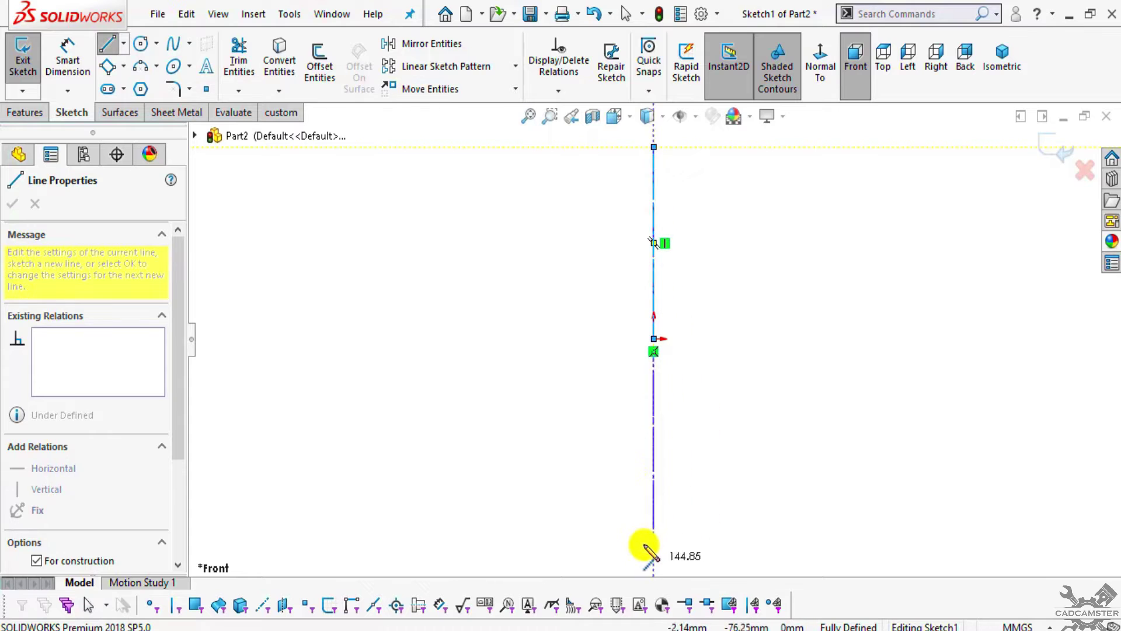
{"action": "key", "text": "Escape"}
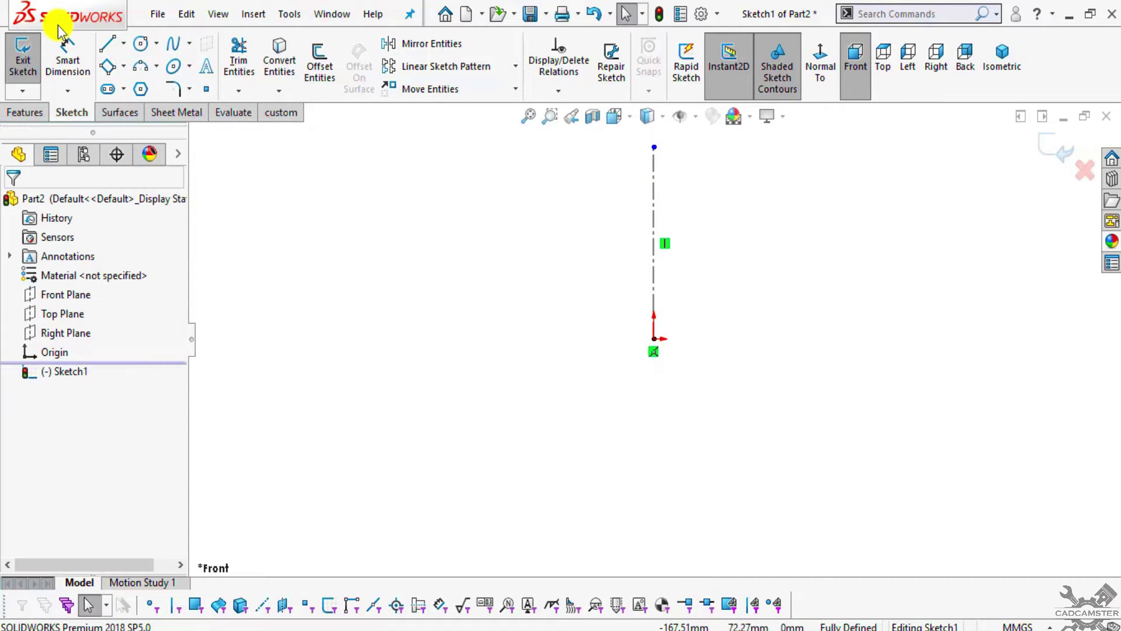
Step: Draw a vertical centerline downward from the origin
{"action": "left_click", "coordinate": [123, 43]}
{"action": "left_click", "coordinate": [125, 87]}
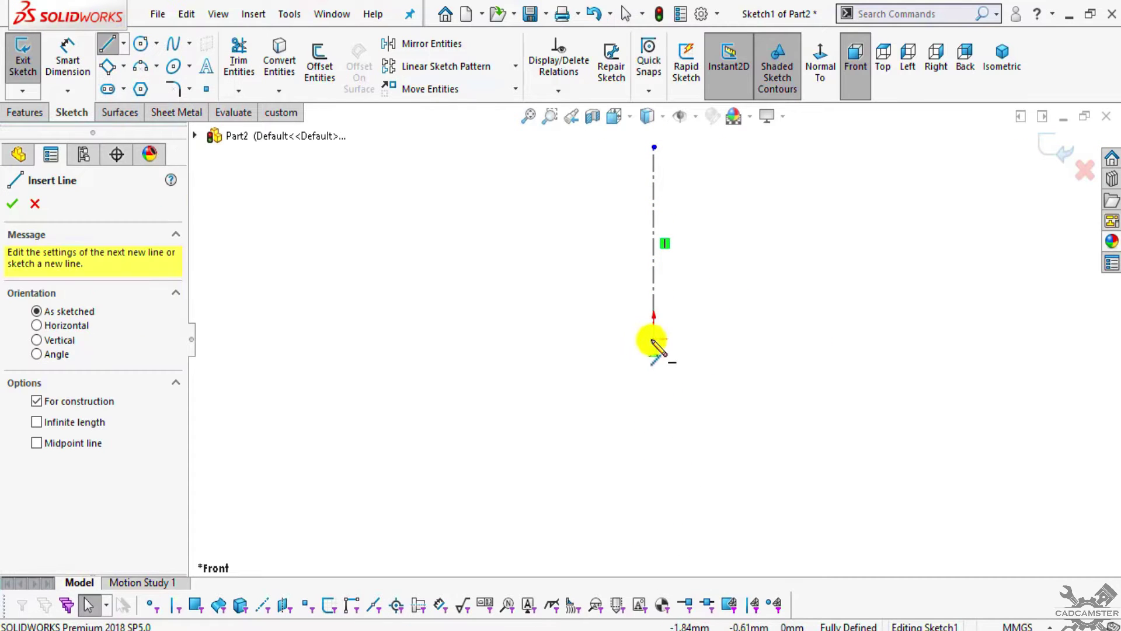
{"action": "left_click", "coordinate": [654, 524]}
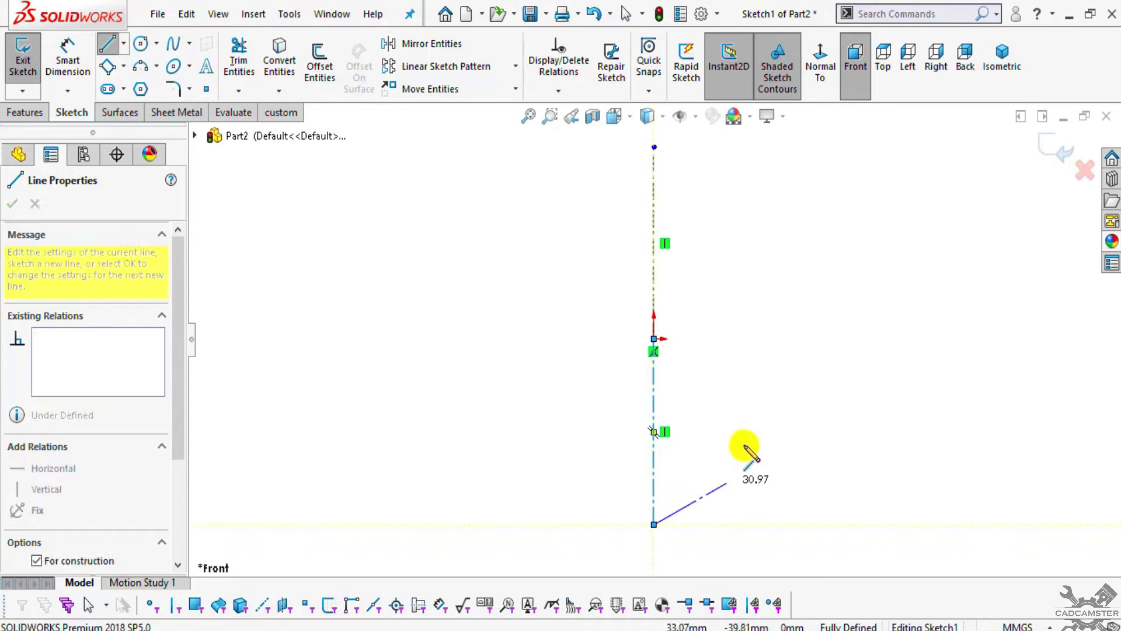
{"action": "key", "text": "Escape"}
Step: Draw a horizontal centerline about 66 mm long leftward from the origin
{"action": "left_click", "coordinate": [123, 44]}
{"action": "left_click", "coordinate": [125, 87]}
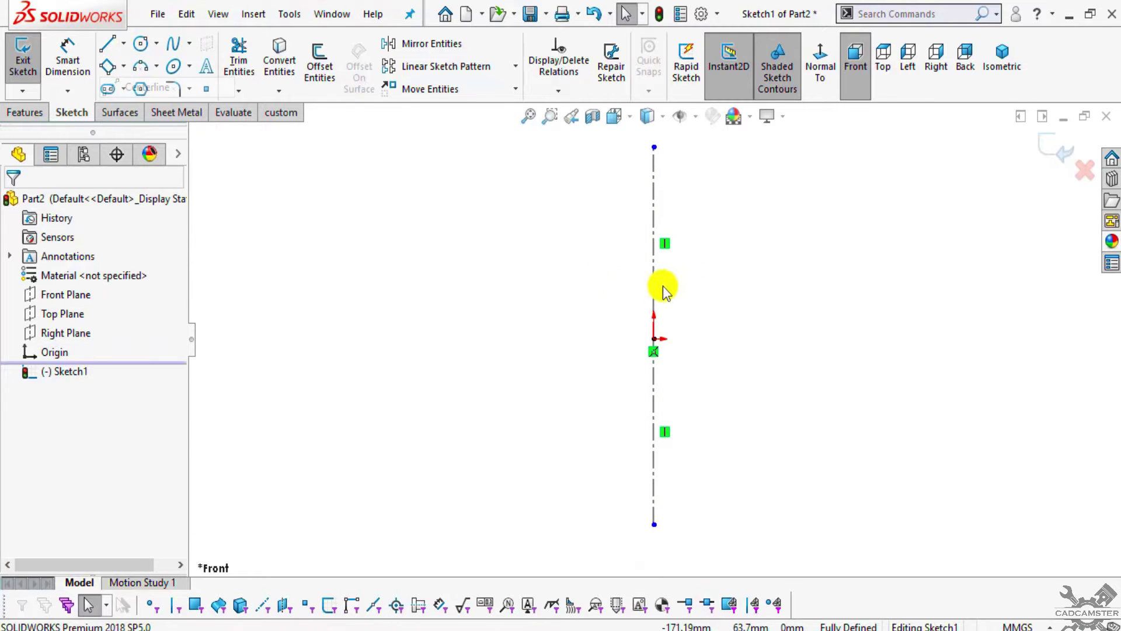
{"action": "left_click", "coordinate": [654, 338]}
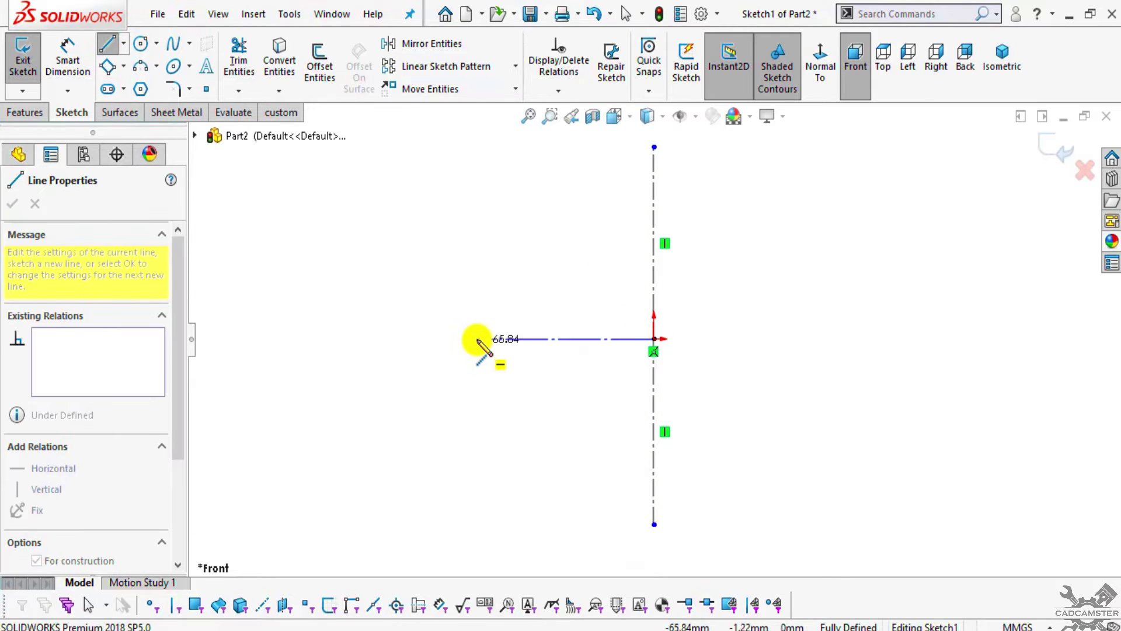
{"action": "left_click", "coordinate": [478, 339]}
{"action": "key", "text": "Escape"}
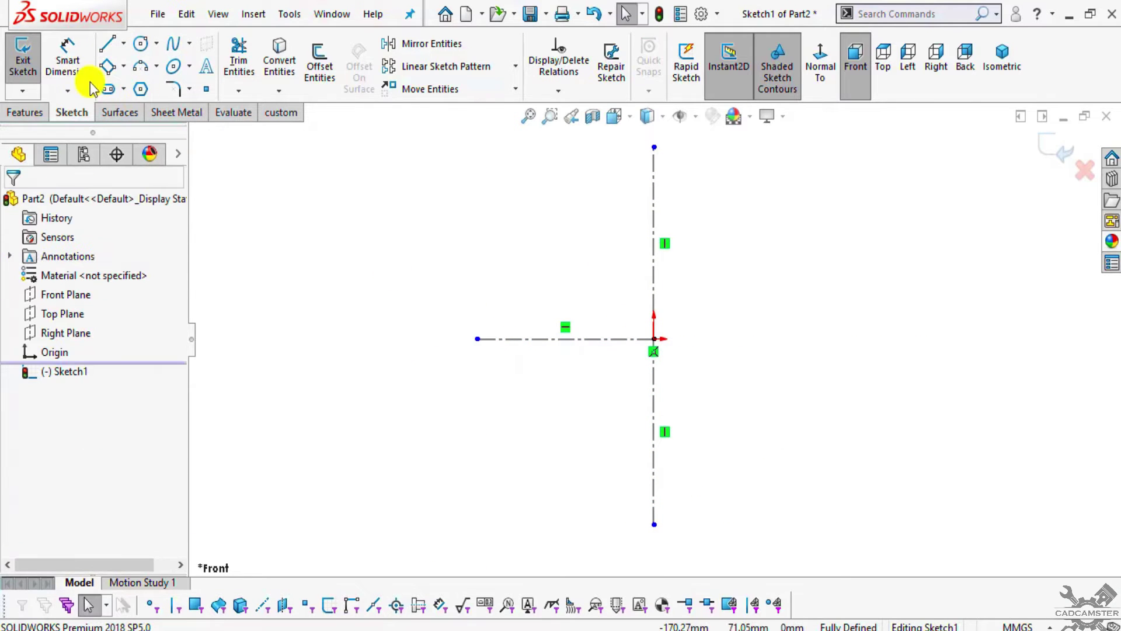
Step: Draw a horizontal centerline about 68 mm long rightward from the origin
{"action": "left_click", "coordinate": [123, 43]}
{"action": "left_click", "coordinate": [146, 86]}
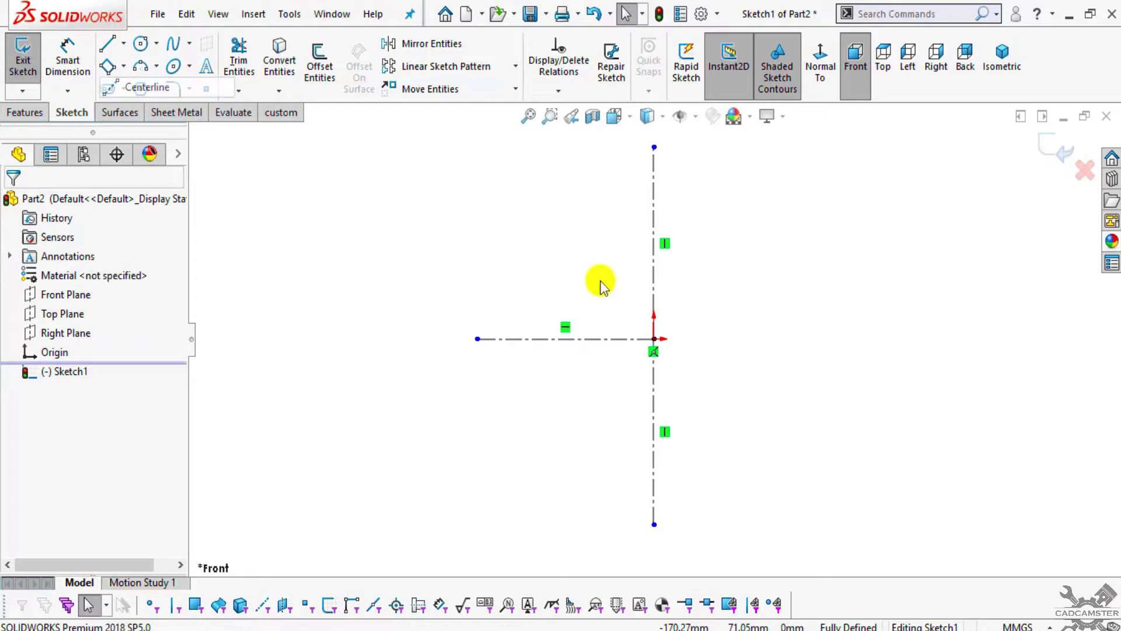
{"action": "left_click", "coordinate": [654, 338]}
{"action": "left_click", "coordinate": [839, 340]}
{"action": "key", "text": "Escape"}
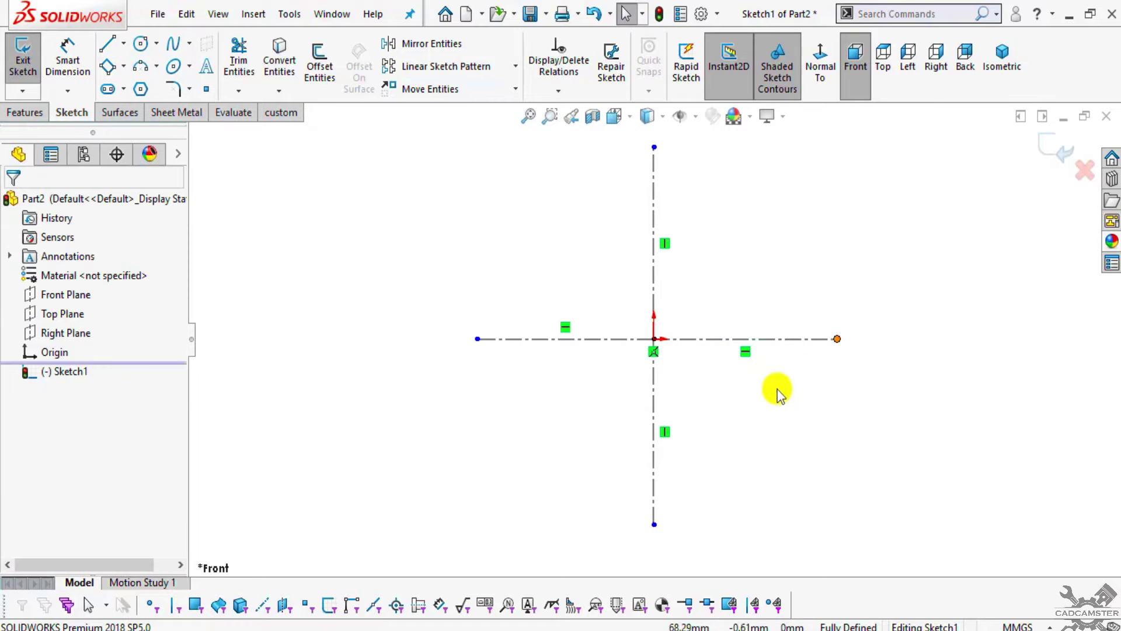
Step: Check the hole in the reference drawing and sketch a circle of about 19 mm radius centred on the origin
{"action": "scroll", "coordinate": [733, 362], "scroll_direction": "down", "scroll_amount": 2}
{"action": "key", "text": "alt+Tab"}
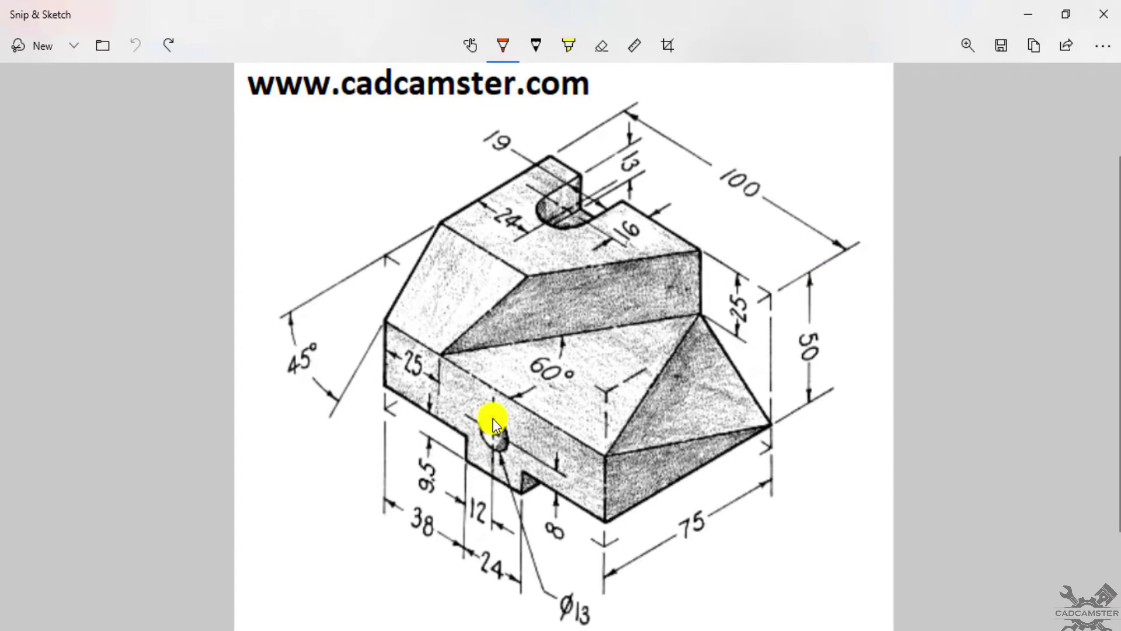
{"action": "scroll", "coordinate": [494, 425], "scroll_direction": "up", "scroll_amount": 2, "text": "ctrl"}
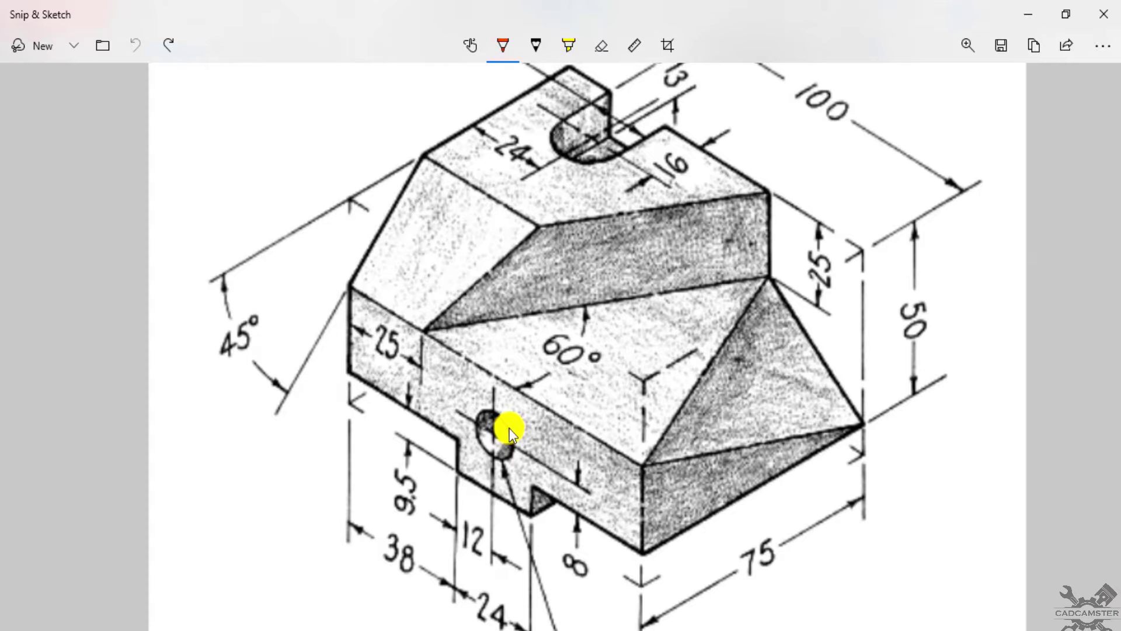
{"action": "key", "text": "alt+Tab"}
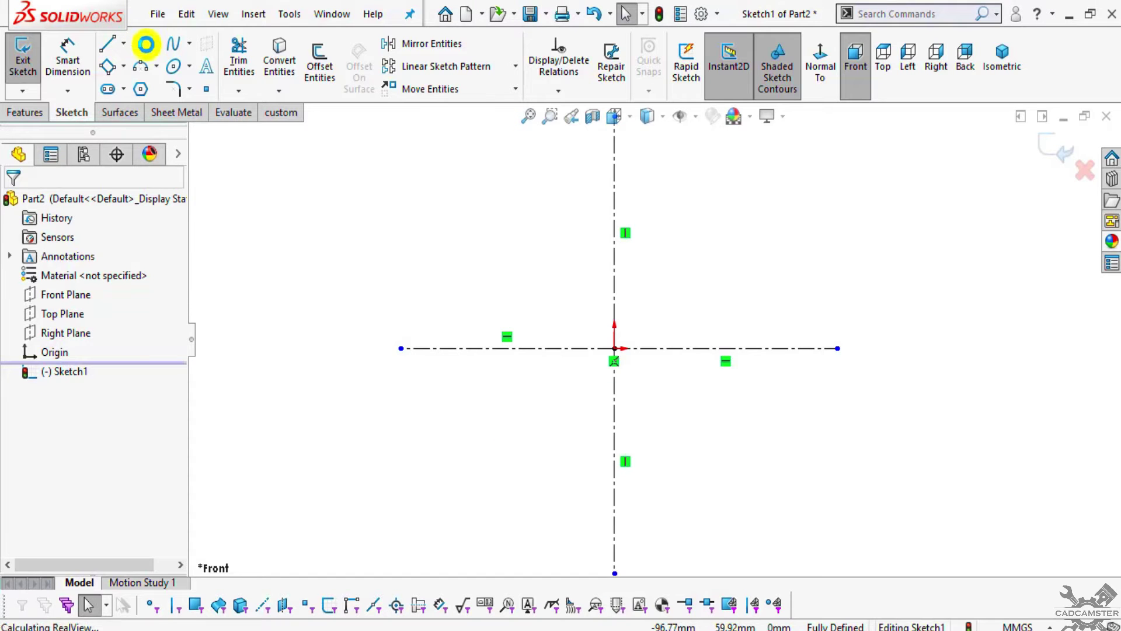
{"action": "left_click", "coordinate": [140, 43]}
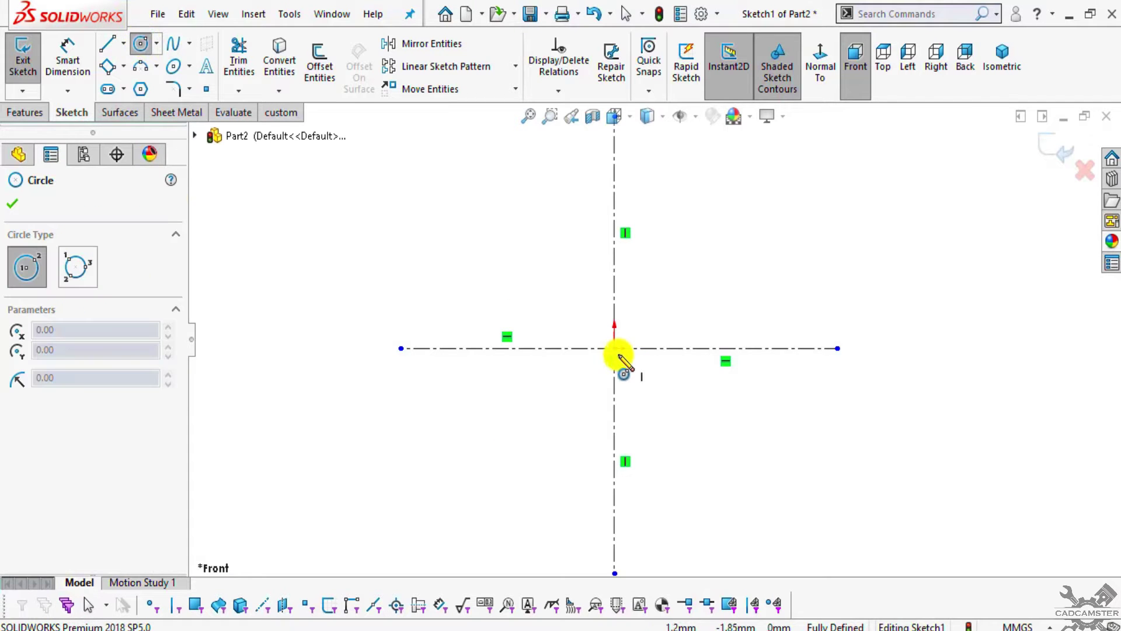
{"action": "left_click", "coordinate": [616, 350]}
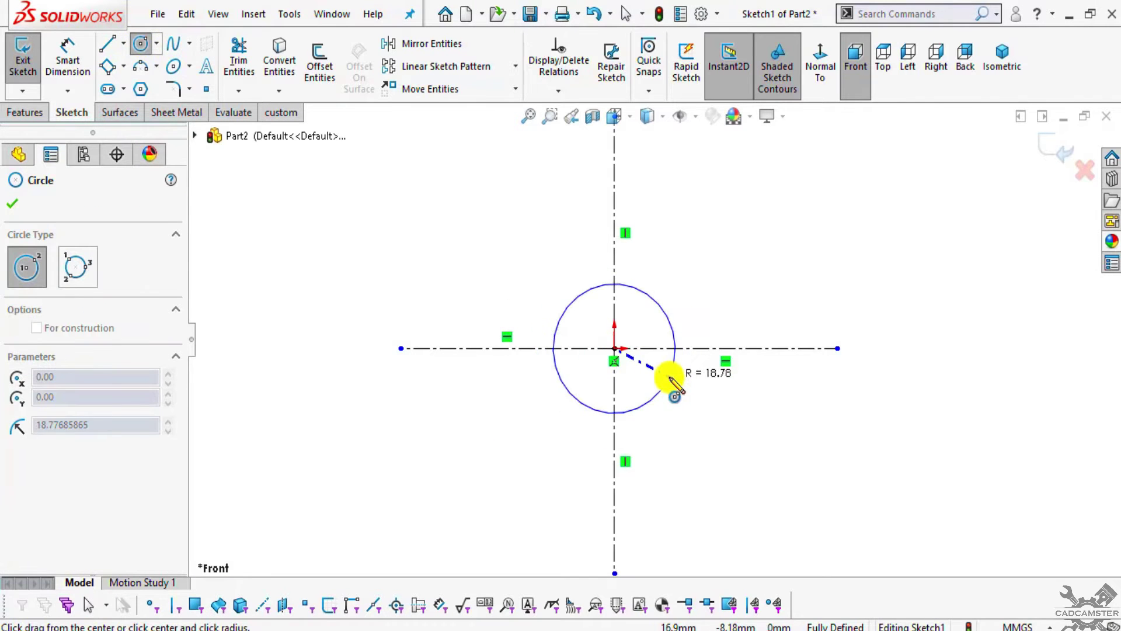
{"action": "left_click", "coordinate": [675, 387]}
{"action": "key", "text": "Escape"}
Step: Switch to Snip & Sketch and mark the hole's Ø13 callout on the reference drawing
{"action": "left_click", "coordinate": [68, 58]}
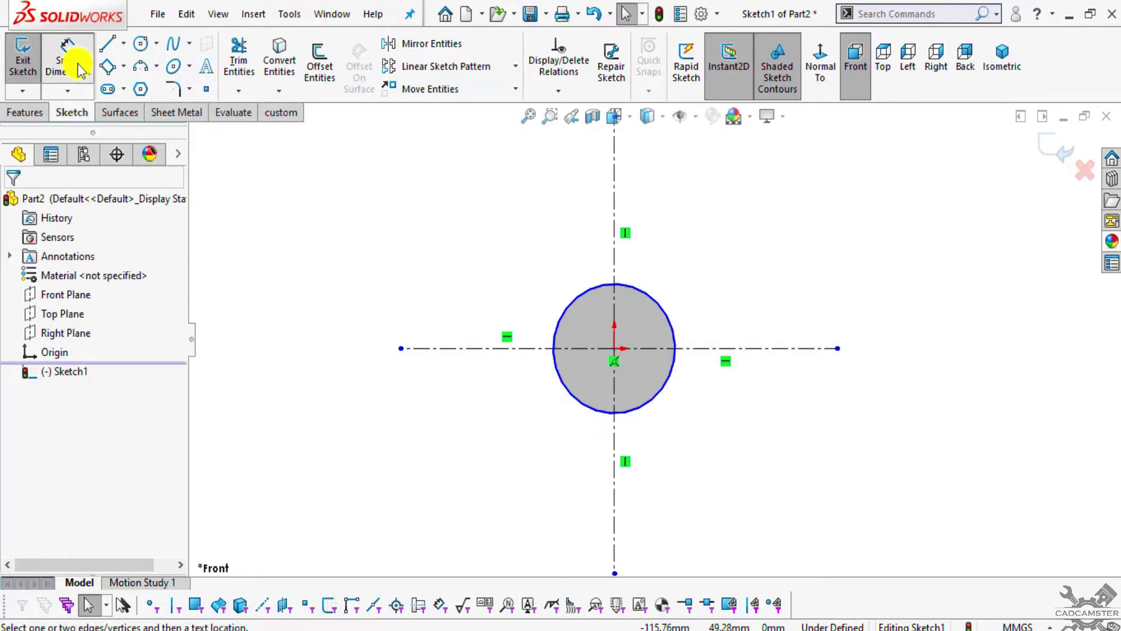
{"action": "key", "text": "alt+Tab"}
{"action": "scroll", "coordinate": [517, 478], "scroll_direction": "up", "scroll_amount": 2, "text": "ctrl"}
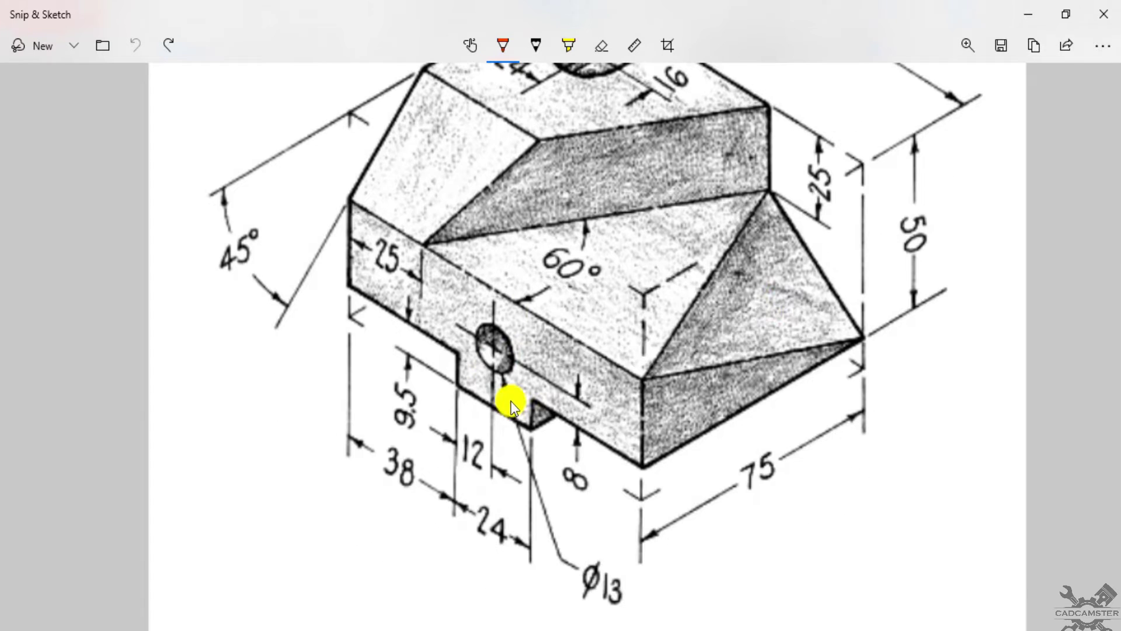
{"action": "mouse_move", "coordinate": [632, 581]}
{"action": "left_mouse_down"}
{"action": "mouse_move", "coordinate": [608, 552]}
{"action": "mouse_move", "coordinate": [565, 579]}
{"action": "mouse_move", "coordinate": [638, 591]}
{"action": "mouse_move", "coordinate": [713, 560]}
{"action": "mouse_move", "coordinate": [708, 513]}
{"action": "left_mouse_up"}
{"action": "key", "text": "alt+Tab"}
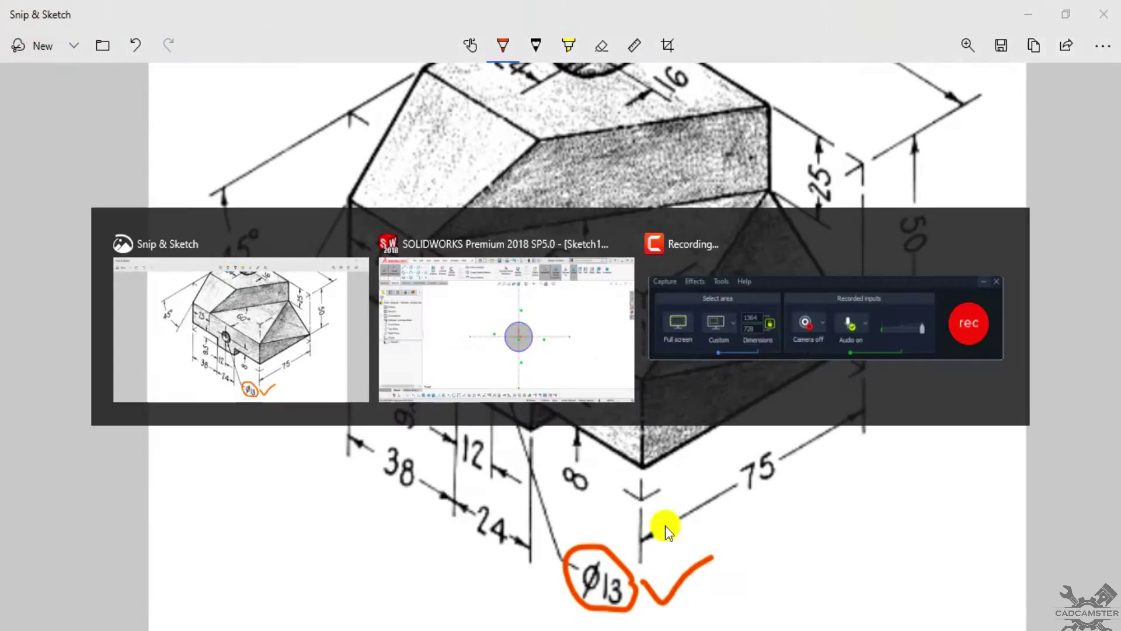
Step: Dimension the circle's diameter as 13 mm and place the dimension text close to its upper-left edge
{"action": "left_click", "coordinate": [602, 292]}
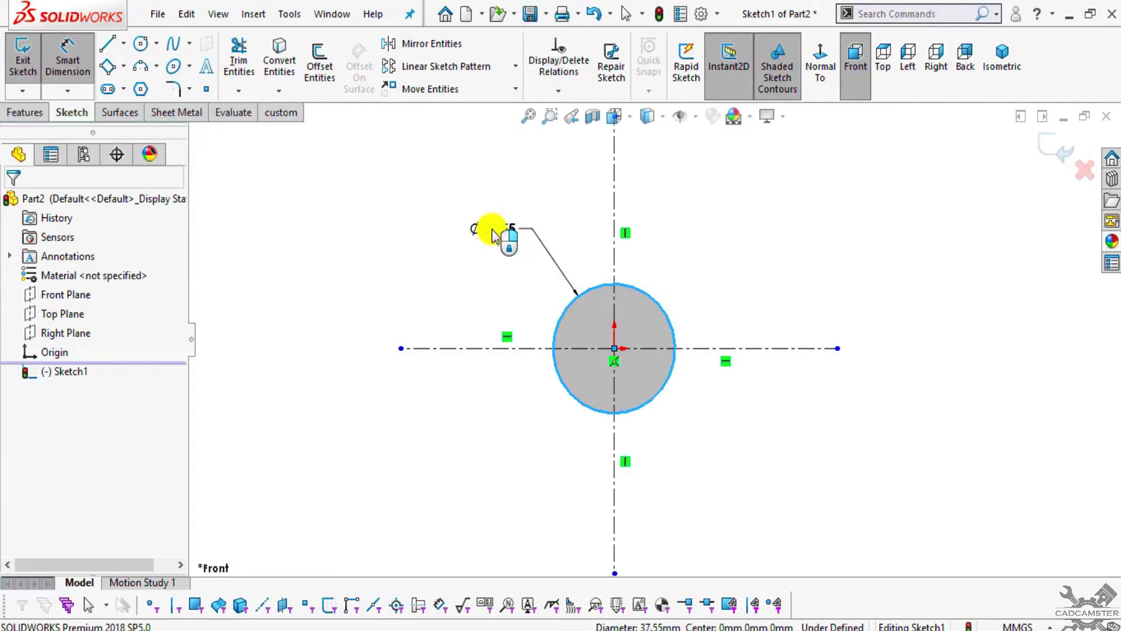
{"action": "left_click", "coordinate": [494, 233]}
{"action": "type", "text": "13"}
{"action": "key", "text": "Return"}
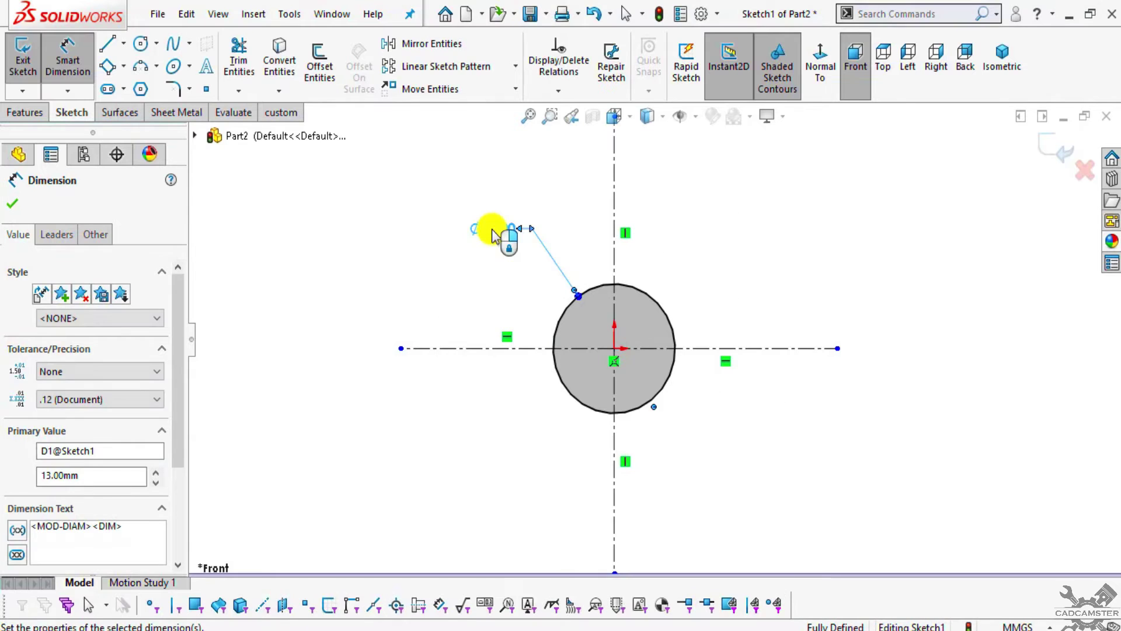
{"action": "left_click", "coordinate": [769, 433]}
{"action": "left_click_drag", "start_coordinate": [501, 233], "coordinate": [530, 277]}
{"action": "left_click", "coordinate": [850, 410]}
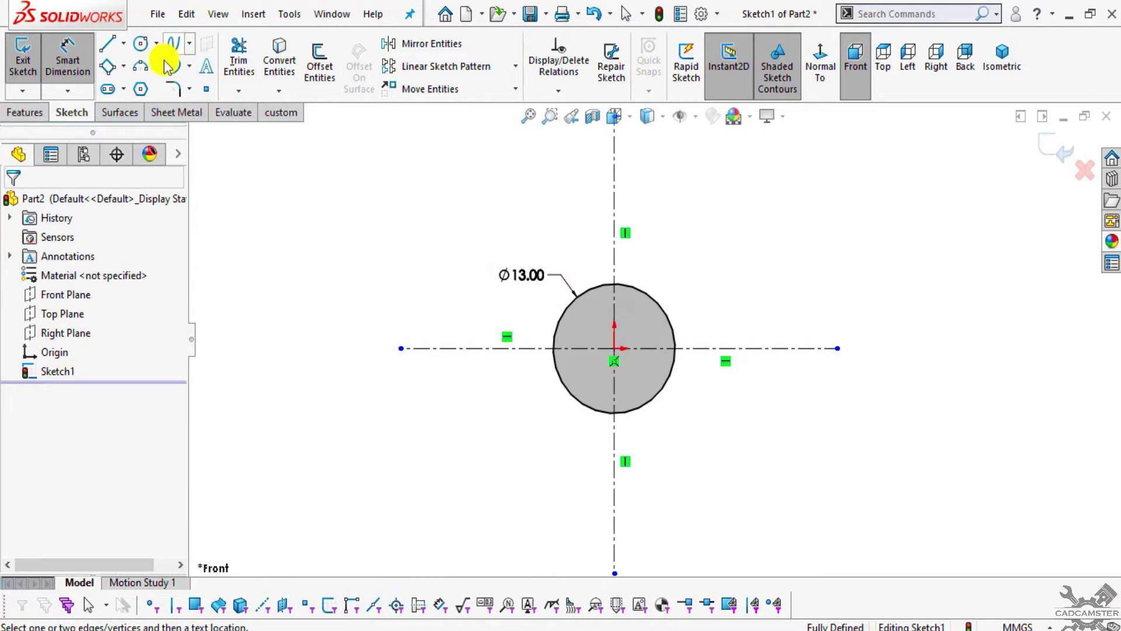
Step: Draw the profile's top edge as a horizontal line leftward from the upper part of the vertical centerline
{"action": "left_click", "coordinate": [68, 58]}
{"action": "left_click", "coordinate": [105, 44]}
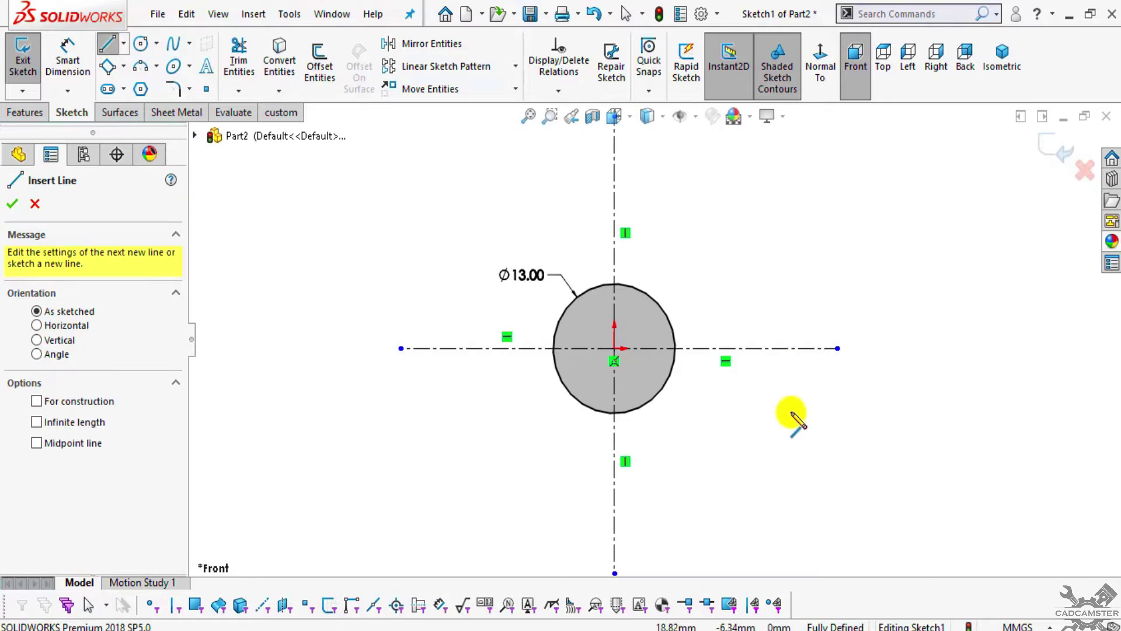
{"action": "key", "text": "alt+Tab"}
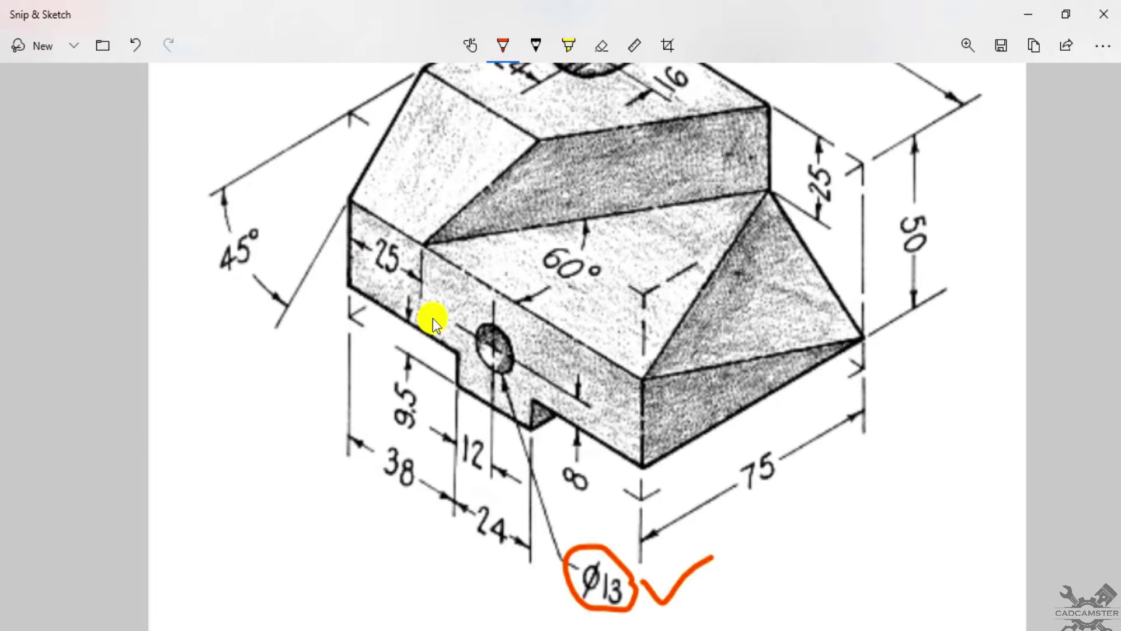
{"action": "key", "text": "alt+Tab"}
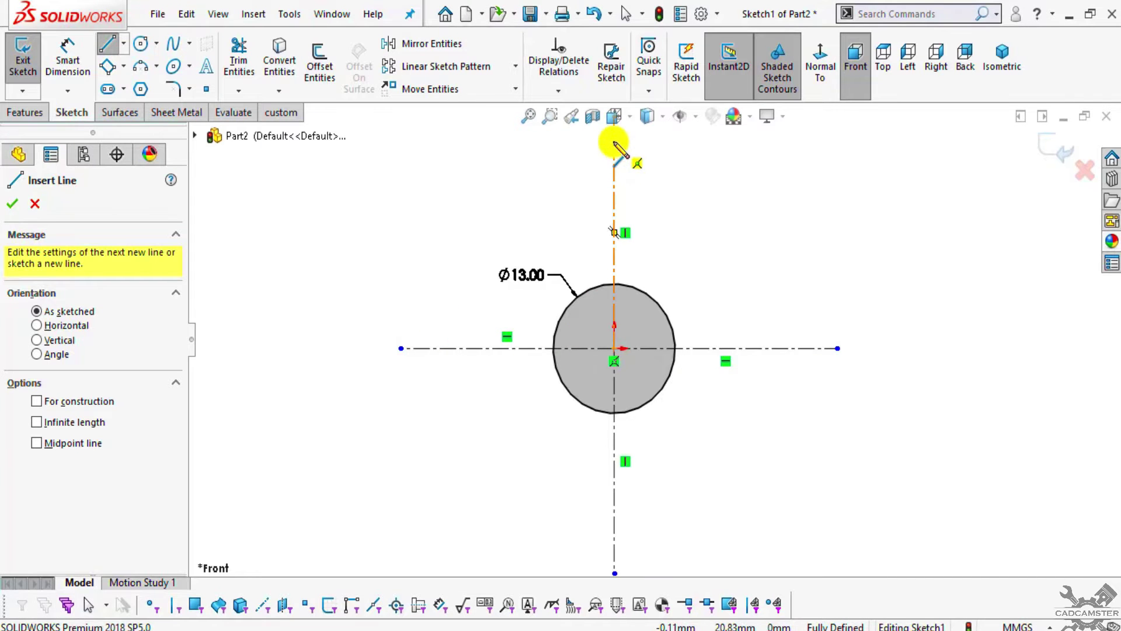
{"action": "left_click", "coordinate": [611, 142]}
{"action": "left_click", "coordinate": [288, 140]}
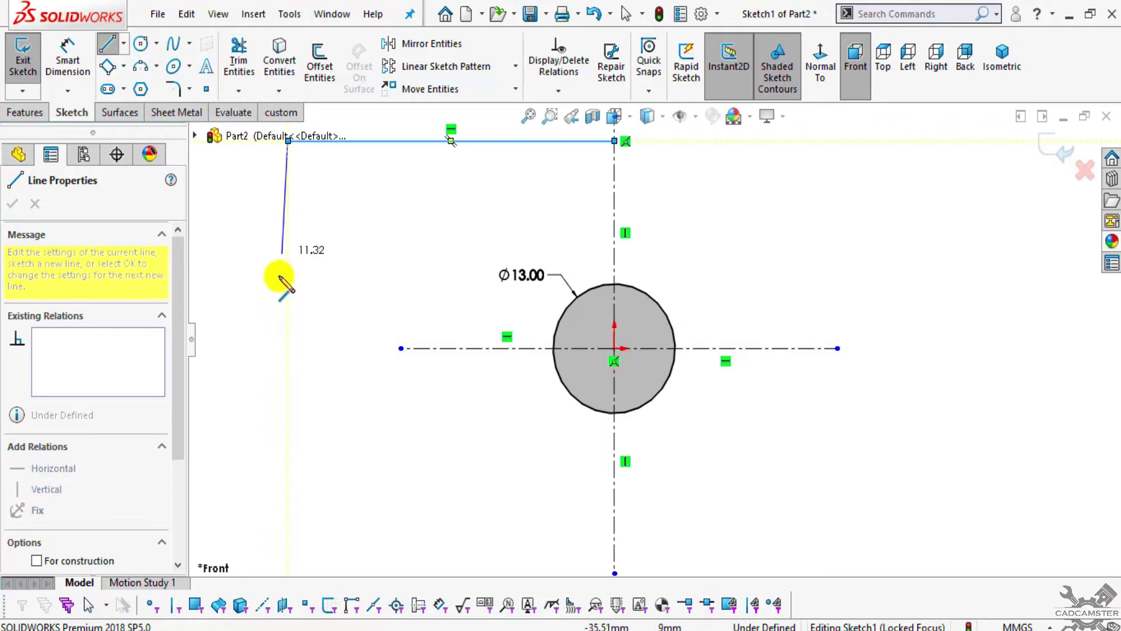
{"action": "key", "text": "alt+Tab"}
{"action": "key", "text": "alt+Tab"}
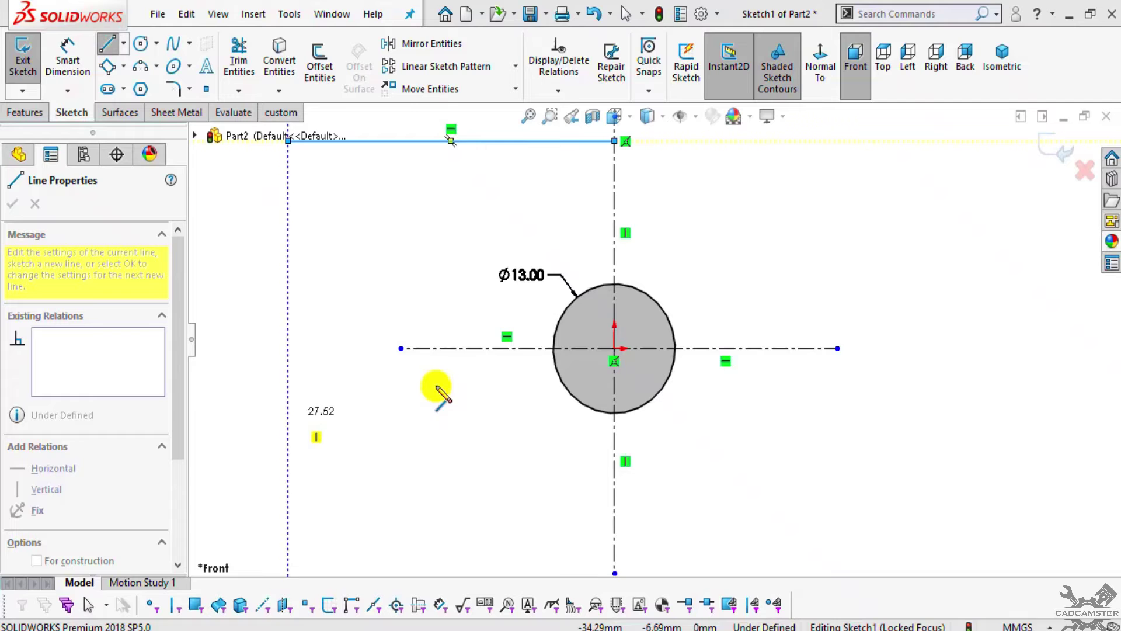
Step: Continue the profile down its left side, about 24 mm rightward, about 9.4 mm down and across to the vertical centerline's lower end
{"action": "scroll", "coordinate": [443, 362], "scroll_direction": "up", "scroll_amount": 2}
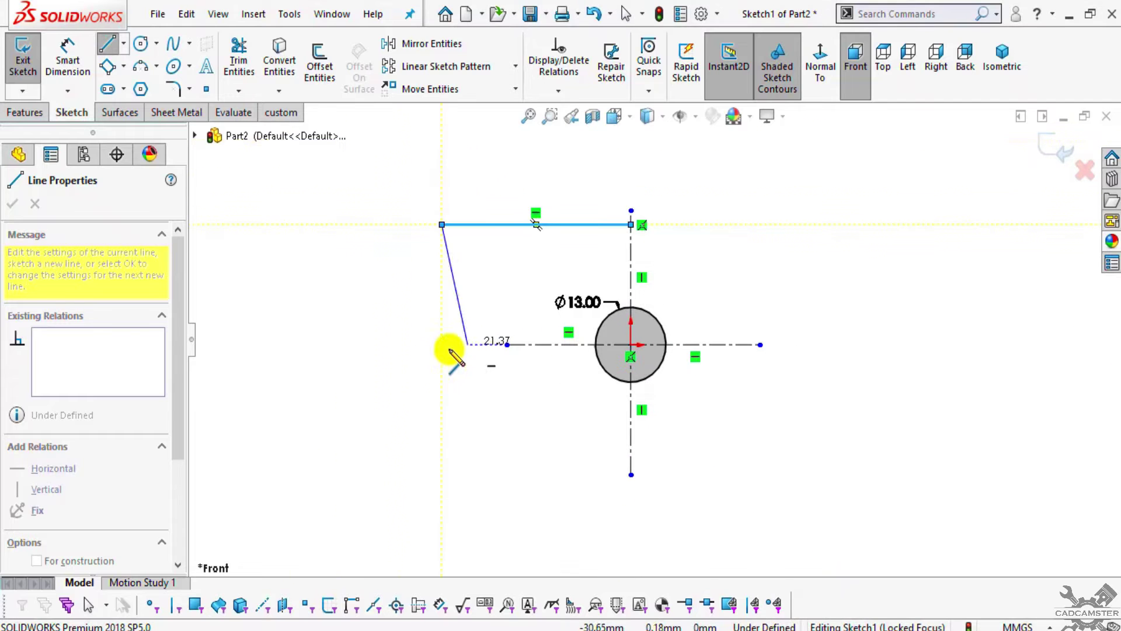
{"action": "left_click", "coordinate": [442, 419]}
{"action": "left_click", "coordinate": [574, 419]}
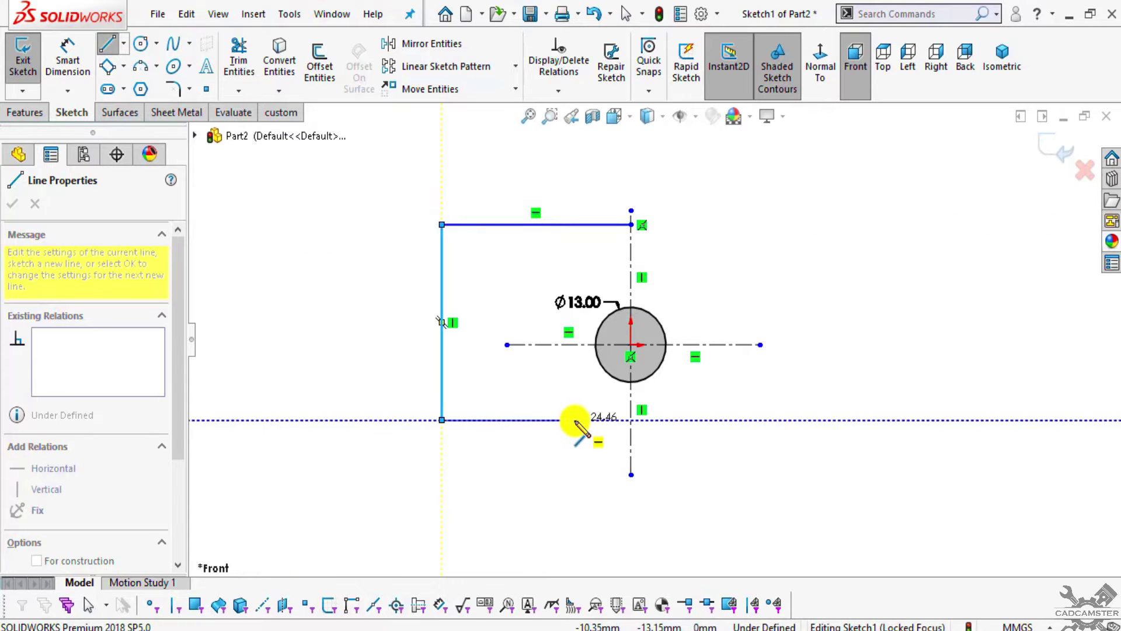
{"action": "left_click", "coordinate": [575, 474]}
{"action": "left_click", "coordinate": [630, 474]}
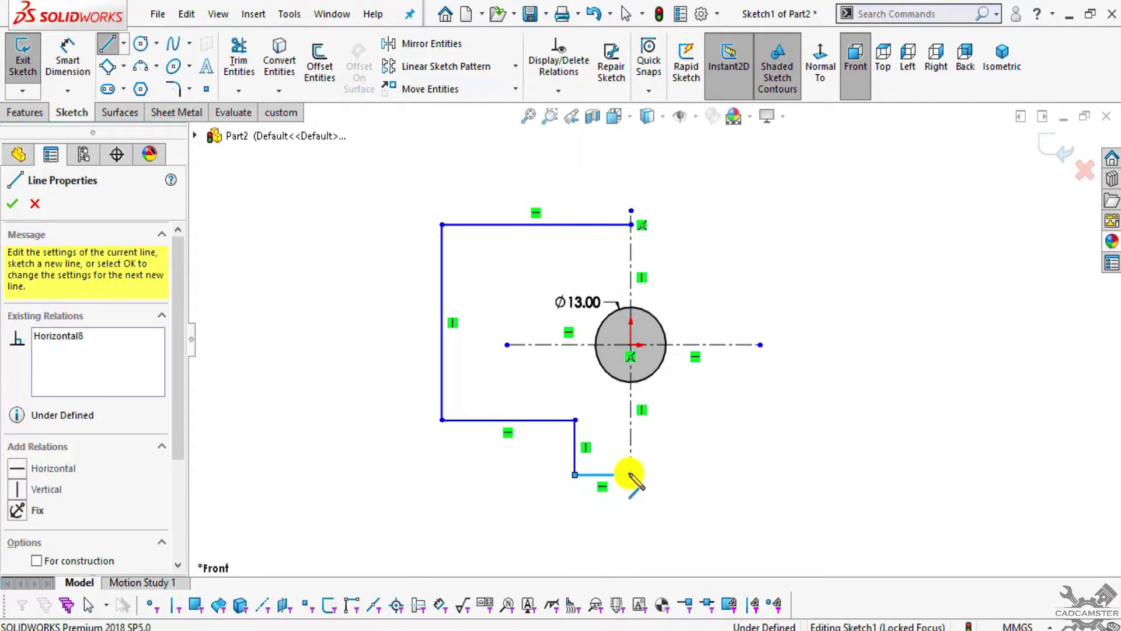
{"action": "key", "text": "Escape"}
Step: Move the vertical centerline's upper endpoint onto the right end of the profile's top edge
{"action": "scroll", "coordinate": [681, 388], "scroll_direction": "up", "scroll_amount": 1}
{"action": "scroll", "coordinate": [680, 388], "scroll_direction": "down", "scroll_amount": 2}
{"action": "scroll", "coordinate": [631, 230], "scroll_direction": "up", "scroll_amount": 1}
{"action": "scroll", "coordinate": [643, 240], "scroll_direction": "down", "scroll_amount": 3}
{"action": "left_click_drag", "start_coordinate": [606, 199], "coordinate": [605, 220]}
Step: Switch to Snip & Sketch and mark the 9.5 mm step height beside the hole on the reference drawing
{"action": "left_click", "coordinate": [67, 59]}
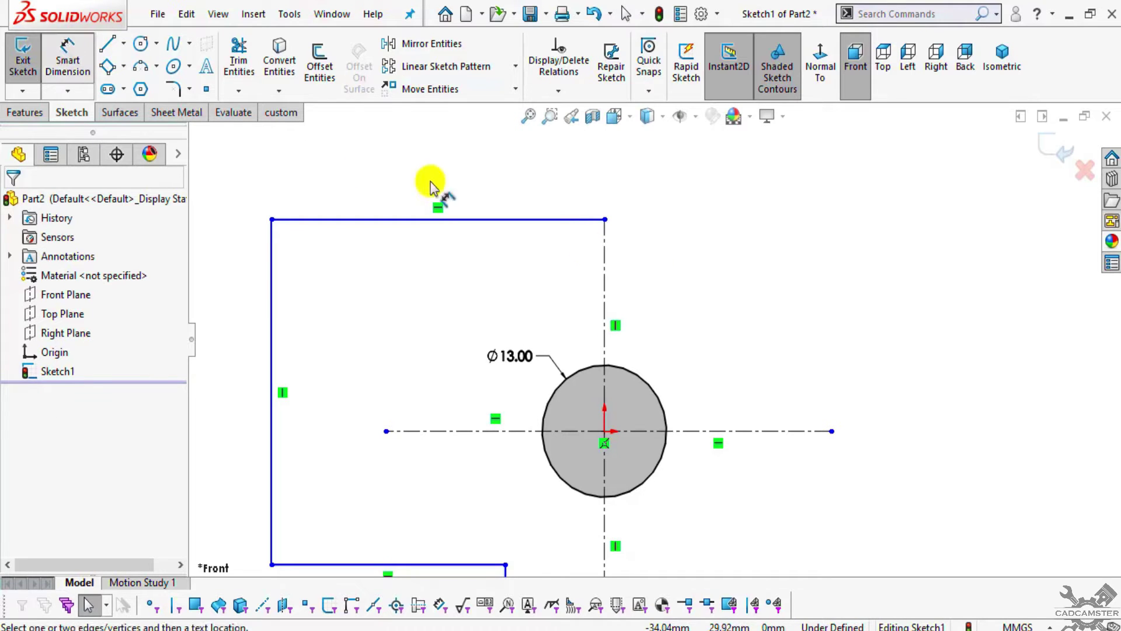
{"action": "scroll", "coordinate": [575, 271], "scroll_direction": "up", "scroll_amount": 3}
{"action": "key", "text": "alt+Tab"}
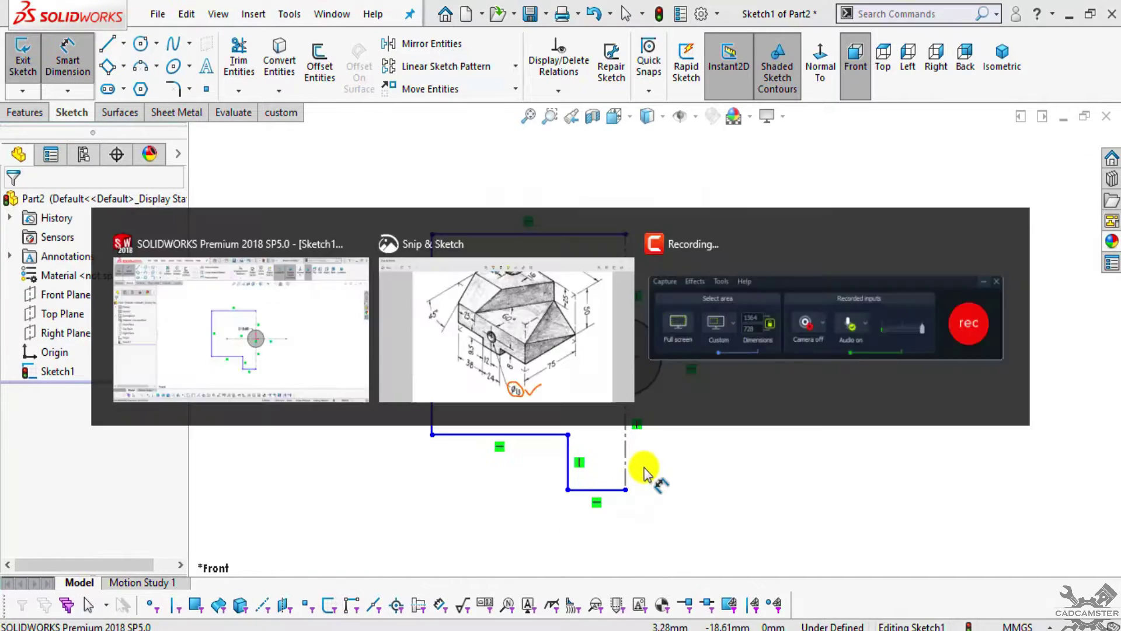
{"action": "scroll", "coordinate": [574, 584], "scroll_direction": "up", "scroll_amount": 2, "text": "ctrl"}
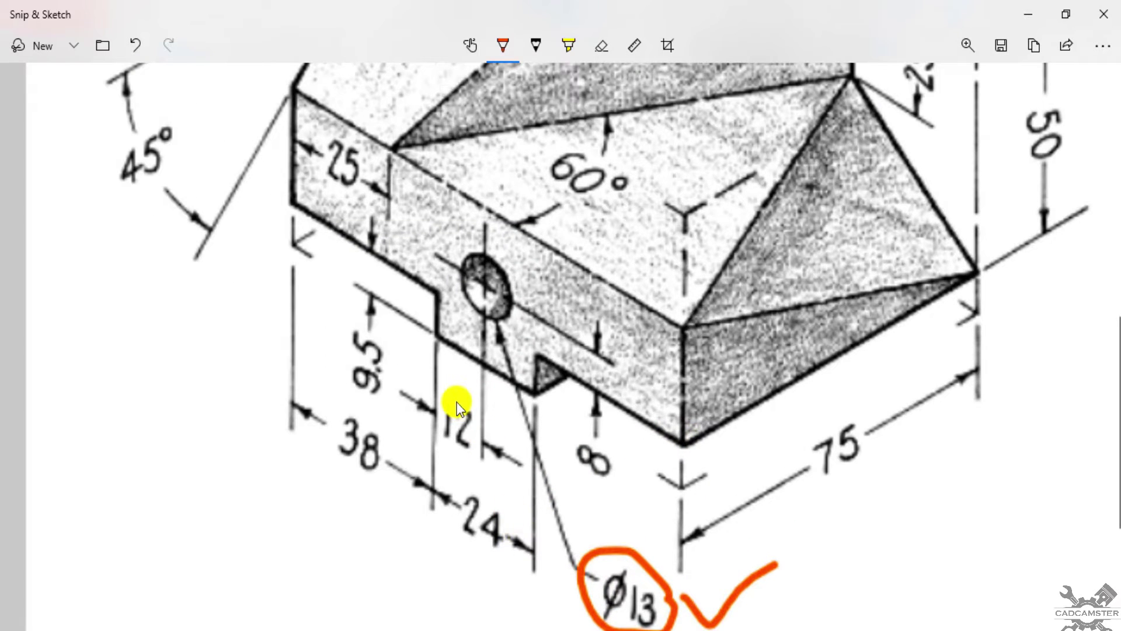
{"action": "scroll", "coordinate": [455, 396], "scroll_direction": "down", "scroll_amount": 2, "text": "ctrl"}
{"action": "scroll", "coordinate": [453, 390], "scroll_direction": "up", "scroll_amount": 2}
{"action": "scroll", "coordinate": [452, 391], "scroll_direction": "up", "scroll_amount": 2, "text": "ctrl"}
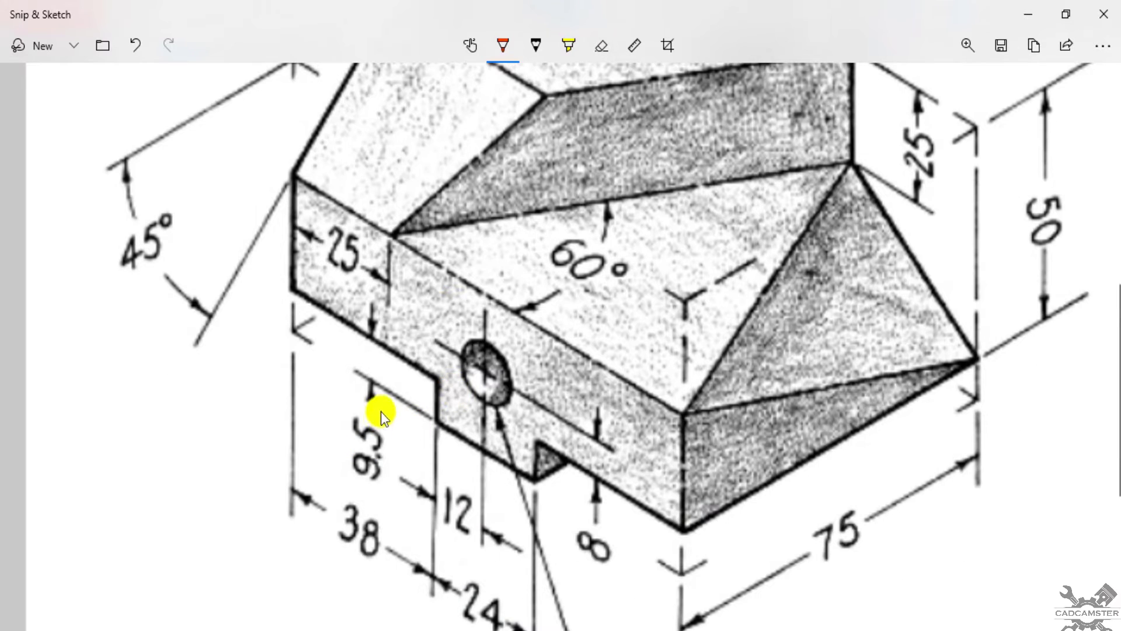
{"action": "left_click_drag", "start_coordinate": [413, 358], "coordinate": [416, 404]}
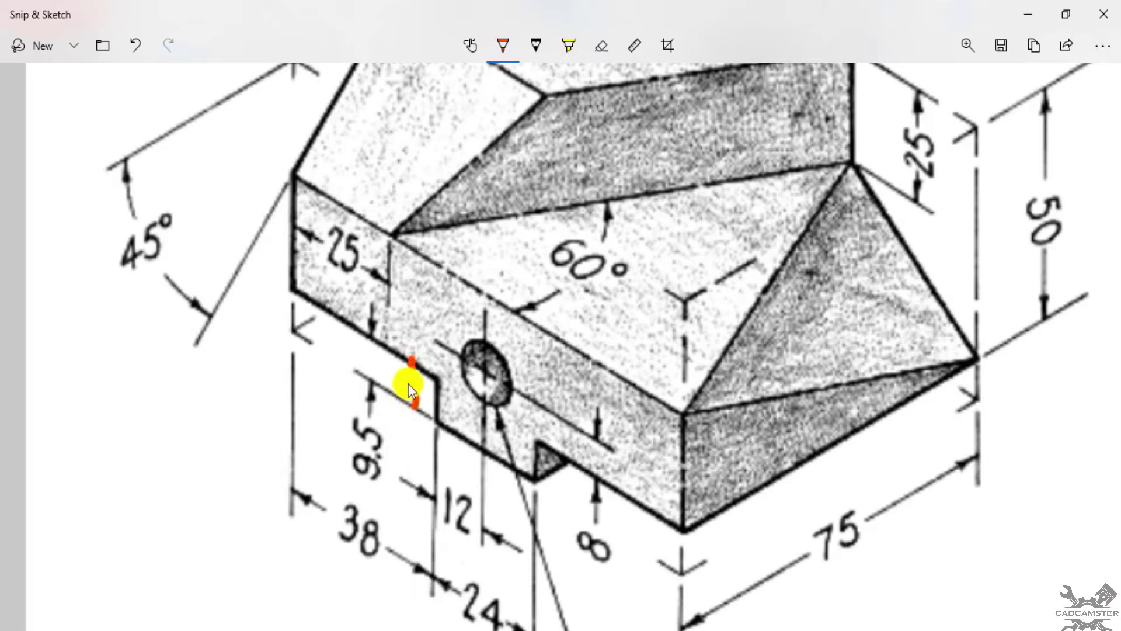
{"action": "mouse_move", "coordinate": [344, 433]}
{"action": "left_mouse_down"}
{"action": "mouse_move", "coordinate": [410, 446]}
{"action": "mouse_move", "coordinate": [375, 391]}
{"action": "left_mouse_up"}
{"action": "key", "text": "alt+Tab"}
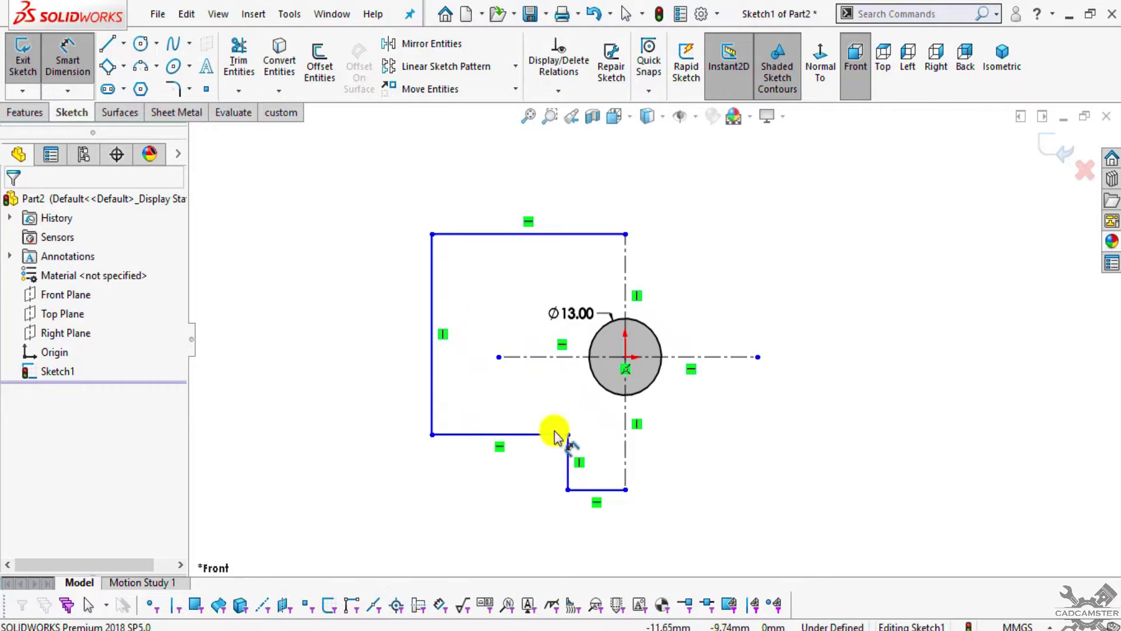
Step: Dimension the short vertical step edge of the profile as 9.5 mm
{"action": "left_click", "coordinate": [566, 467]}
{"action": "left_click", "coordinate": [527, 475]}
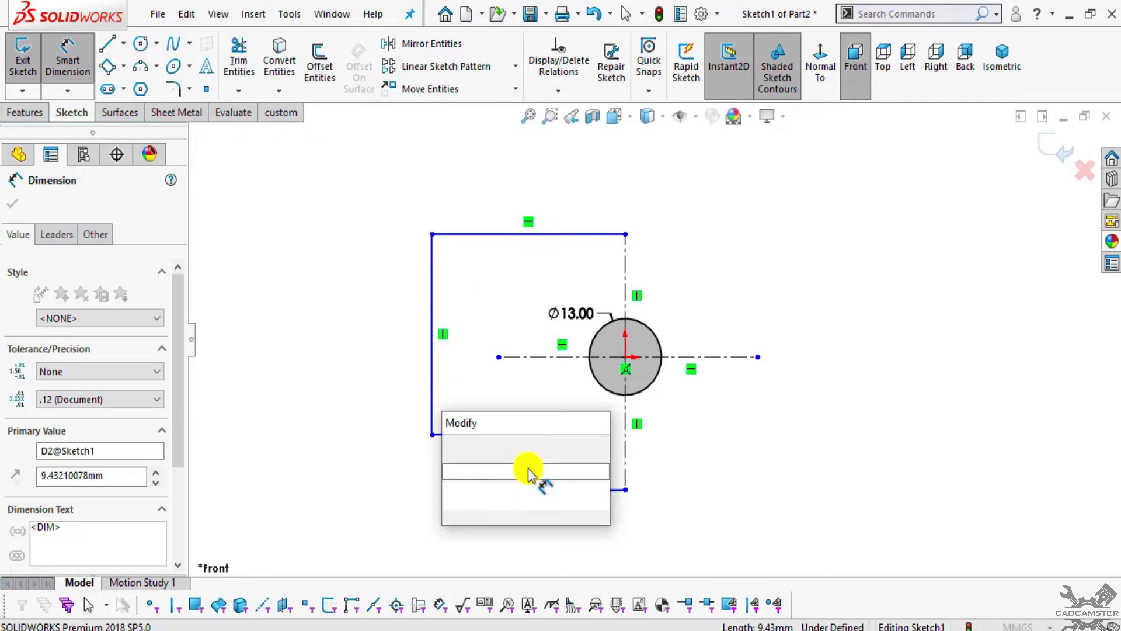
{"action": "key", "text": "Return"}
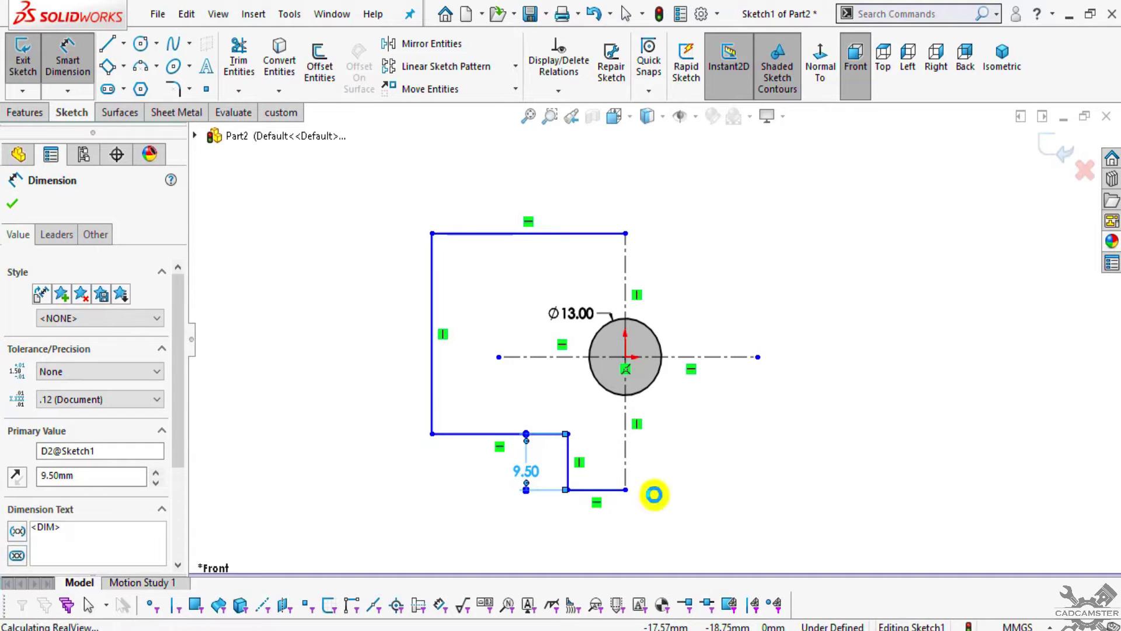
{"action": "key", "text": "Escape"}
Step: Mark the 12 mm distance between step edge and hole centre on the reference drawing and undo the pen marks
{"action": "key", "text": "alt+Tab"}
{"action": "left_click_drag", "start_coordinate": [438, 414], "coordinate": [453, 469]}
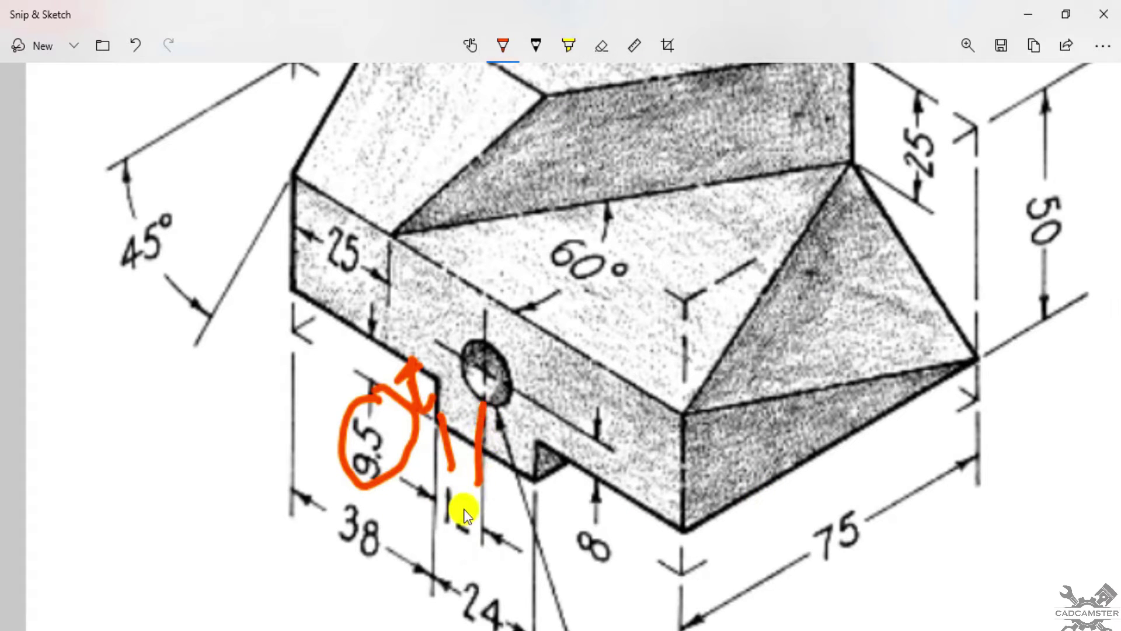
{"action": "mouse_move", "coordinate": [435, 514]}
{"action": "left_mouse_down"}
{"action": "mouse_move", "coordinate": [485, 541]}
{"action": "mouse_move", "coordinate": [471, 480]}
{"action": "left_mouse_up"}
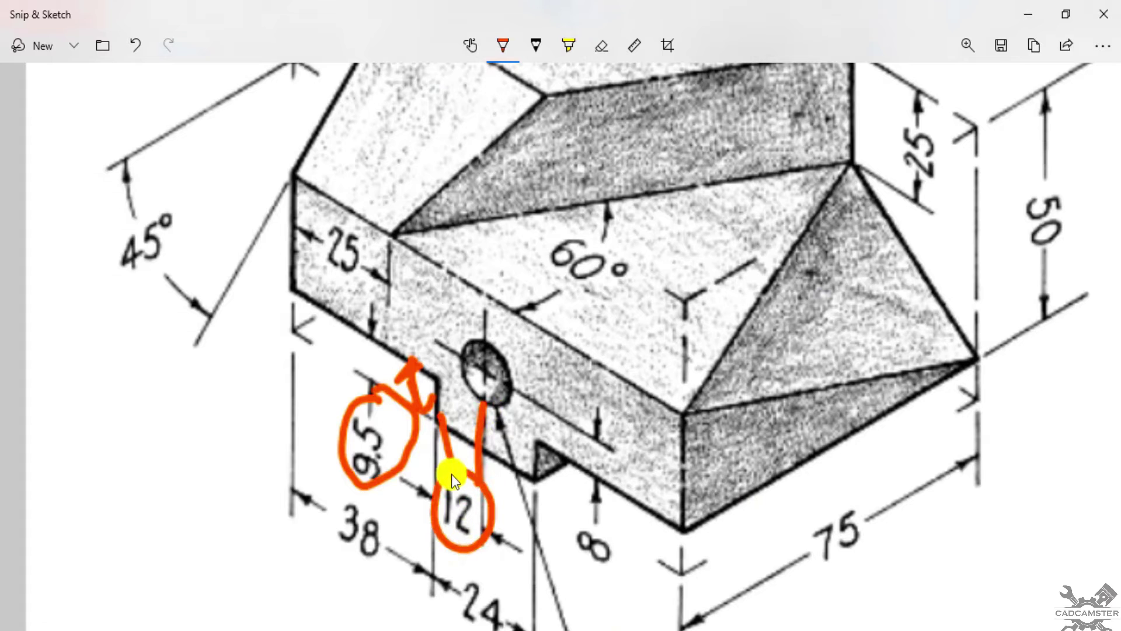
{"action": "key", "text": "ctrl+z"}
{"action": "key", "text": "ctrl+z"}
{"action": "key", "text": "ctrl+z"}
{"action": "key", "text": "ctrl+z"}
{"action": "key", "text": "ctrl+z"}
{"action": "key", "text": "ctrl+z"}
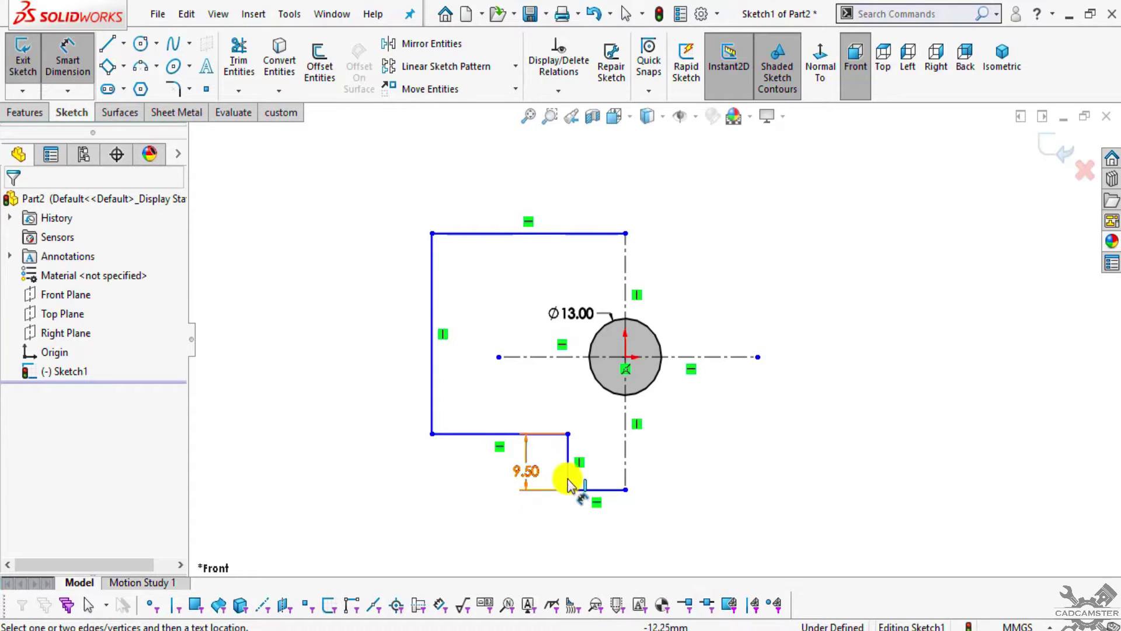
Step: Dimension the horizontal distance from the short vertical step edge to the vertical centerline through the hole as 12 mm
{"action": "left_click", "coordinate": [626, 434]}
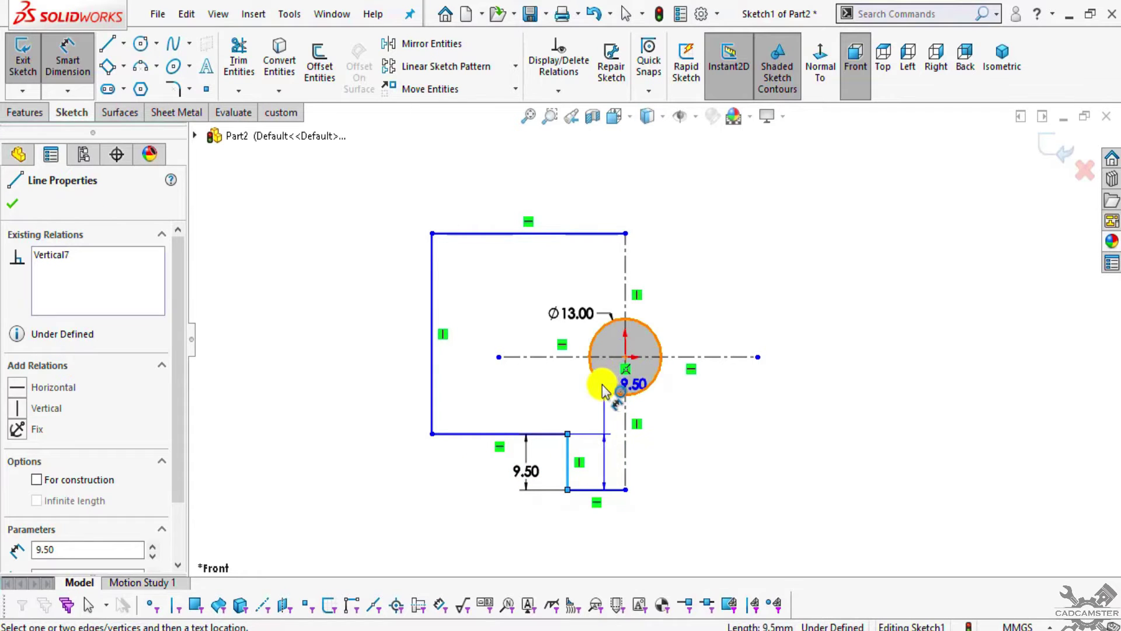
{"action": "left_click", "coordinate": [608, 380]}
{"action": "left_click", "coordinate": [595, 526]}
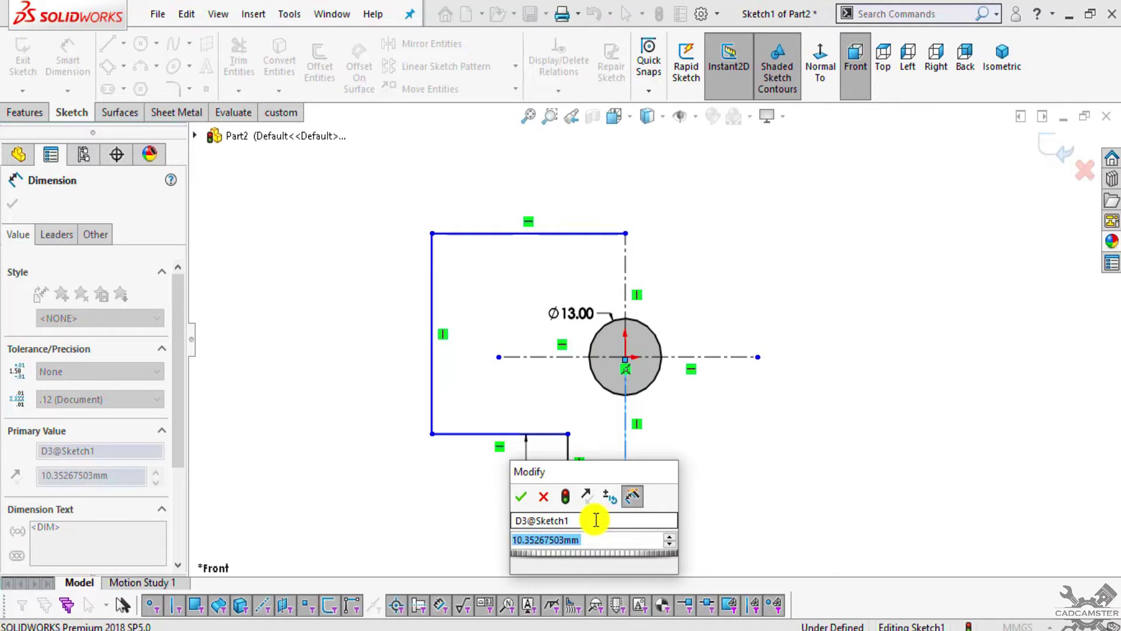
{"action": "type", "text": "12"}
{"action": "key", "text": "Return"}
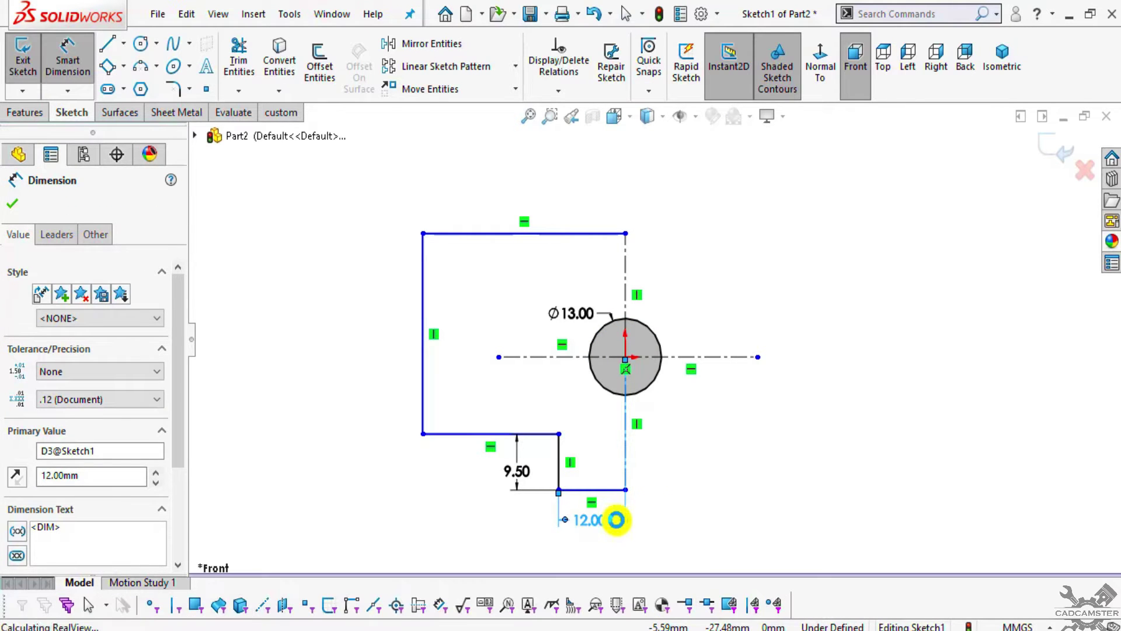
{"action": "key", "text": "Escape"}
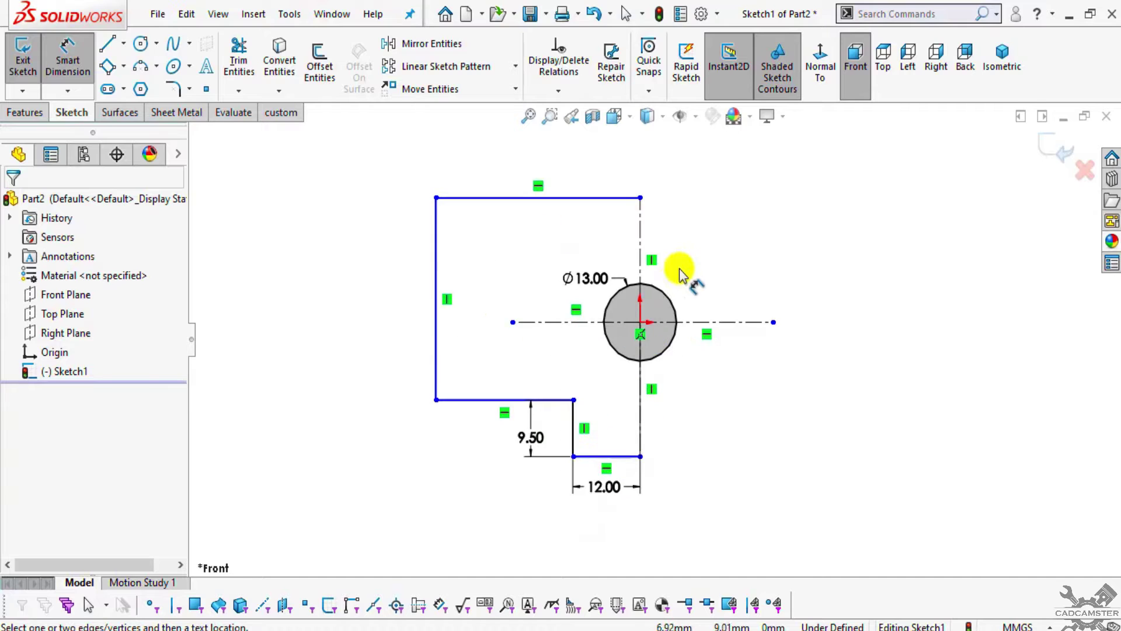
Step: Switch to Snip & Sketch, circle the 8 mm offset on the reference drawing, and return to SOLIDWORKS
{"action": "key", "text": "alt+Tab"}
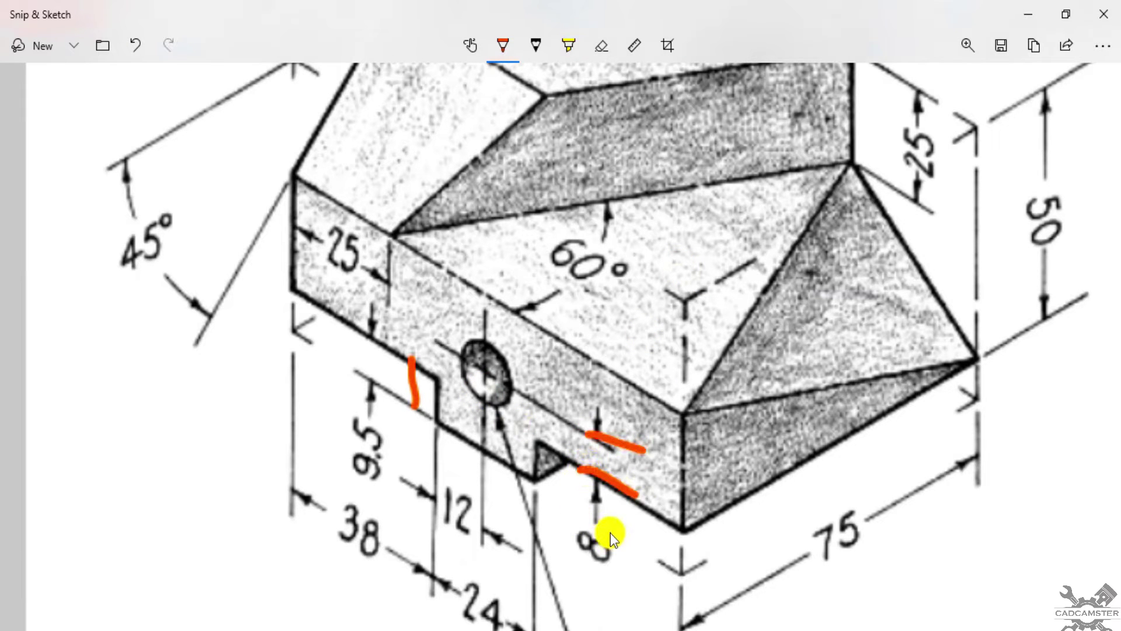
{"action": "mouse_move", "coordinate": [591, 562]}
{"action": "left_mouse_down"}
{"action": "mouse_move", "coordinate": [642, 552]}
{"action": "mouse_move", "coordinate": [633, 530]}
{"action": "left_mouse_up"}
{"action": "key", "text": "alt+Tab"}
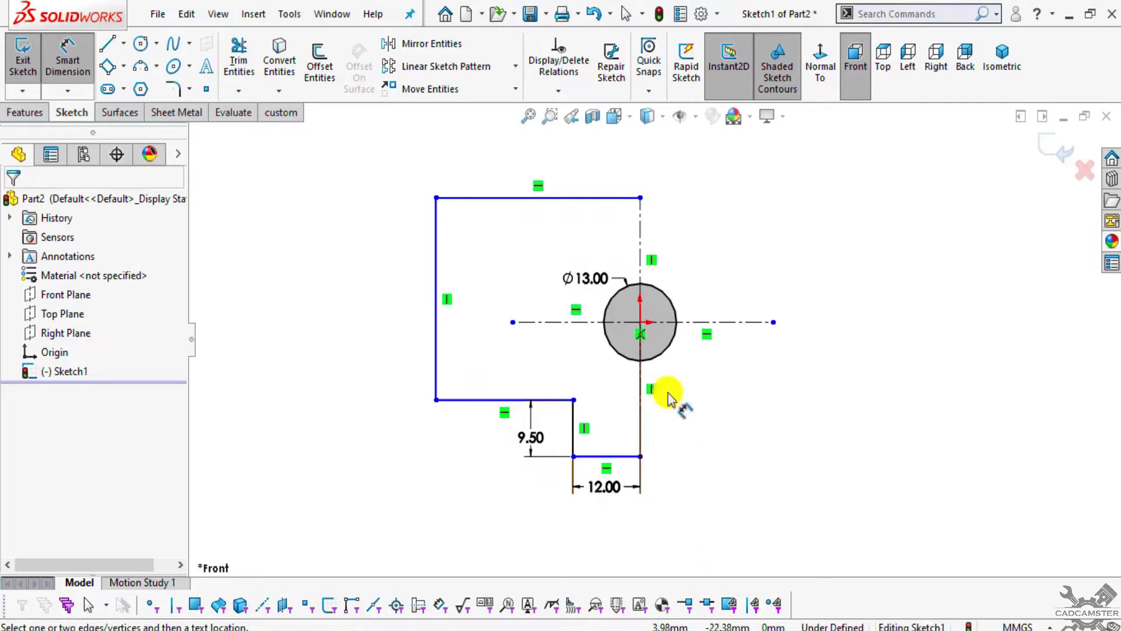
Step: Dimension the vertical distance between the long lower edge and the hole's horizontal centerline as 8 mm
{"action": "left_click", "coordinate": [552, 400]}
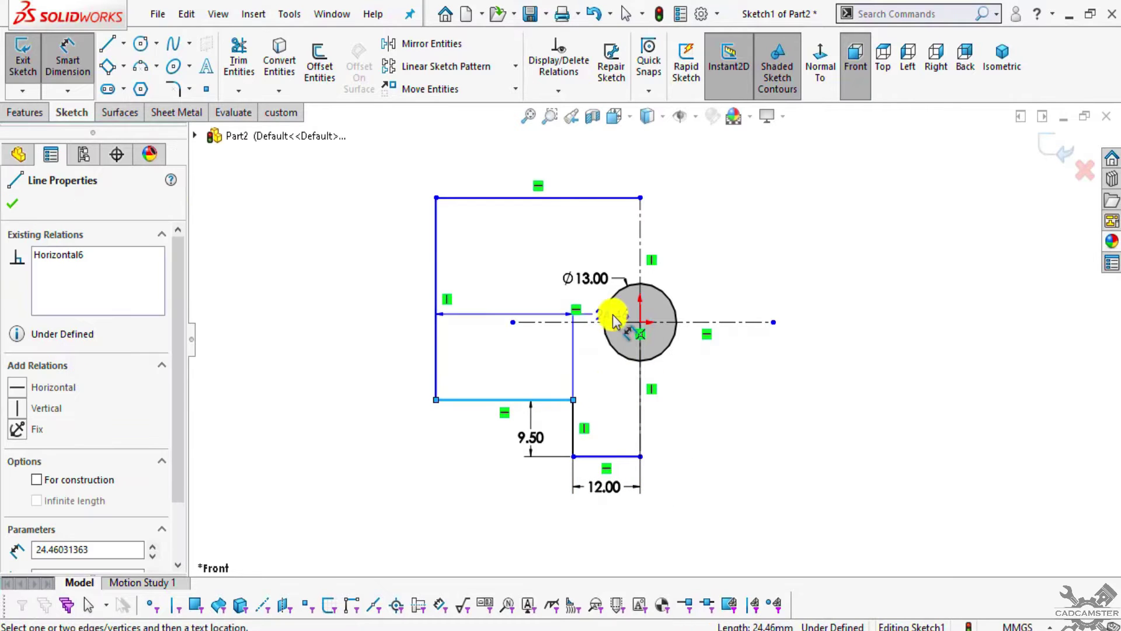
{"action": "left_click", "coordinate": [620, 350]}
{"action": "left_click", "coordinate": [501, 355]}
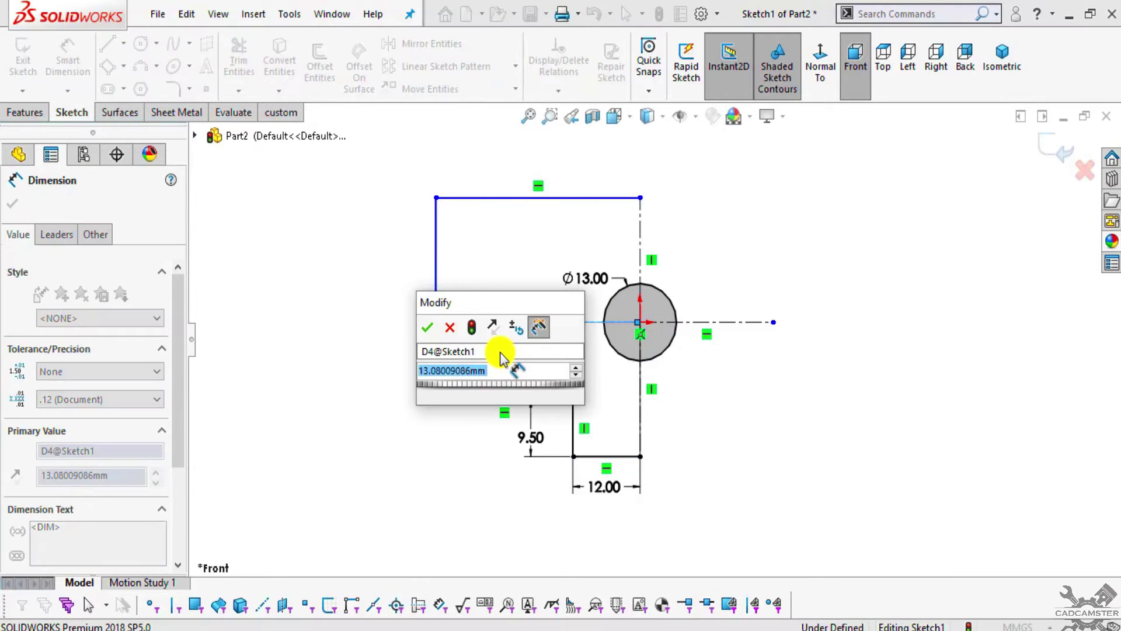
{"action": "type", "text": "8"}
{"action": "key", "text": "Return"}
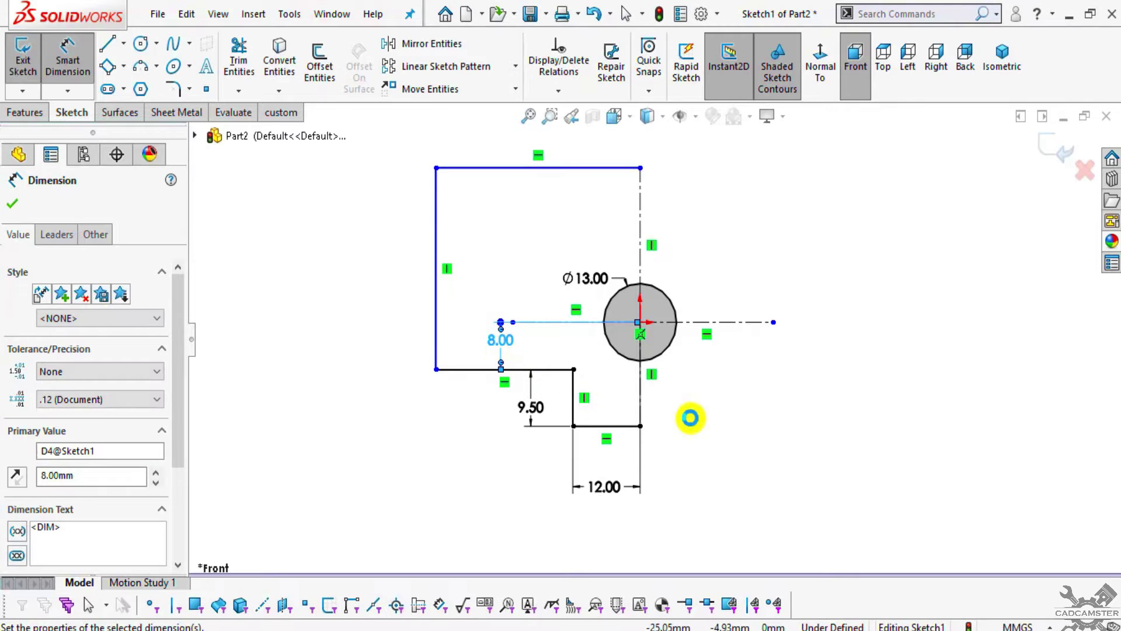
{"action": "key", "text": "Escape"}
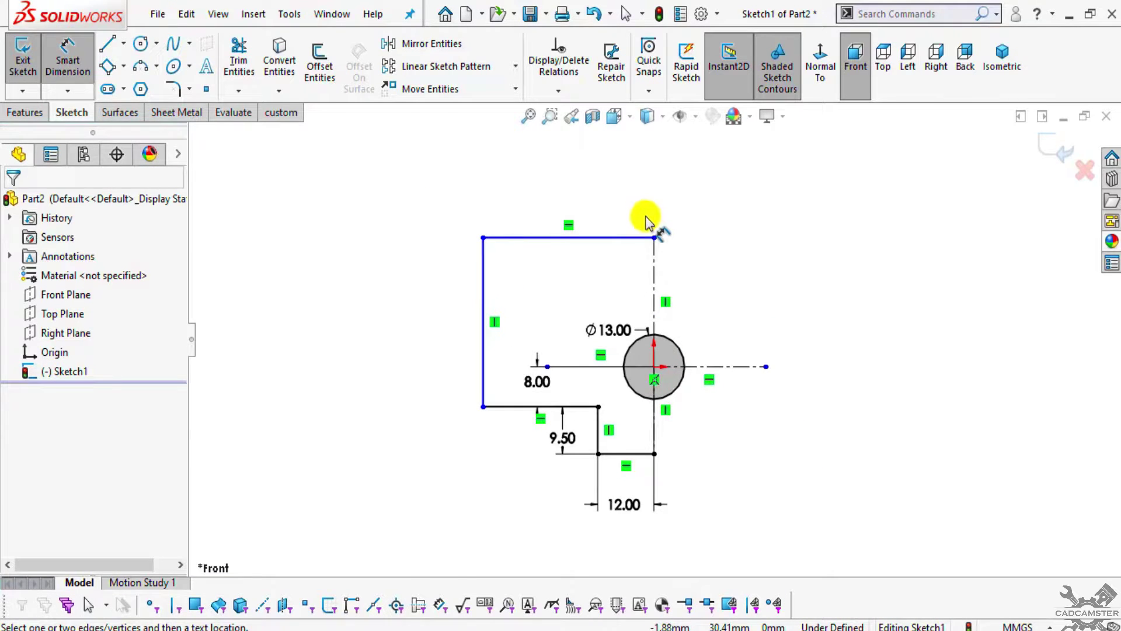
Step: Switch to Snip & Sketch and mark the front face height and the 50 mm and 25 mm heights on the reference drawing
{"action": "key", "text": "alt+Tab"}
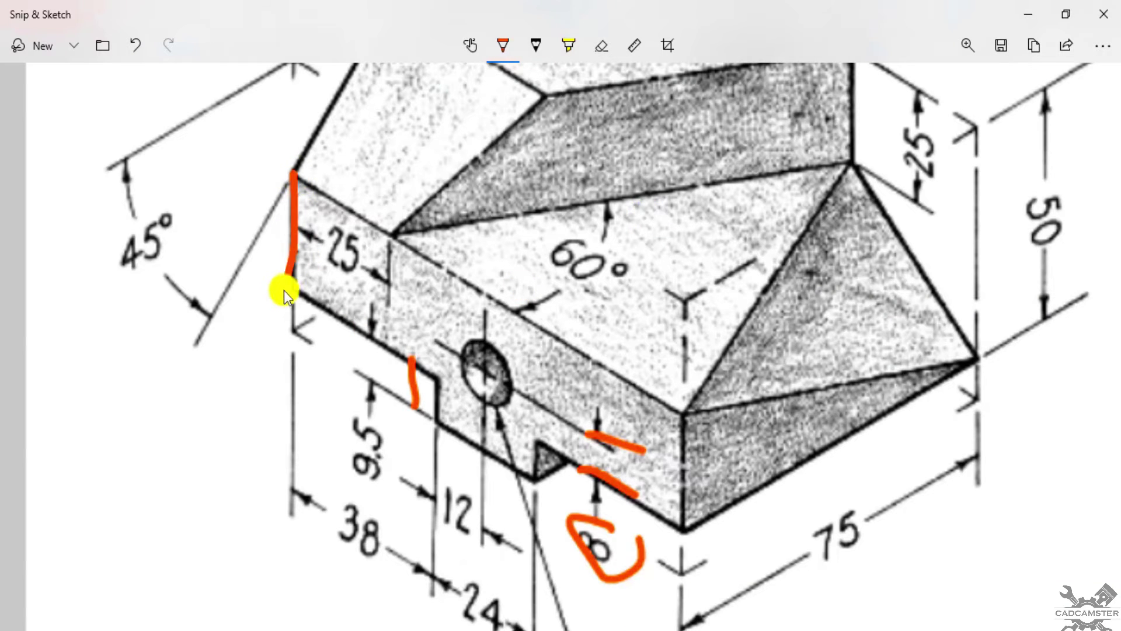
{"action": "scroll", "coordinate": [393, 323], "scroll_direction": "up", "scroll_amount": 2}
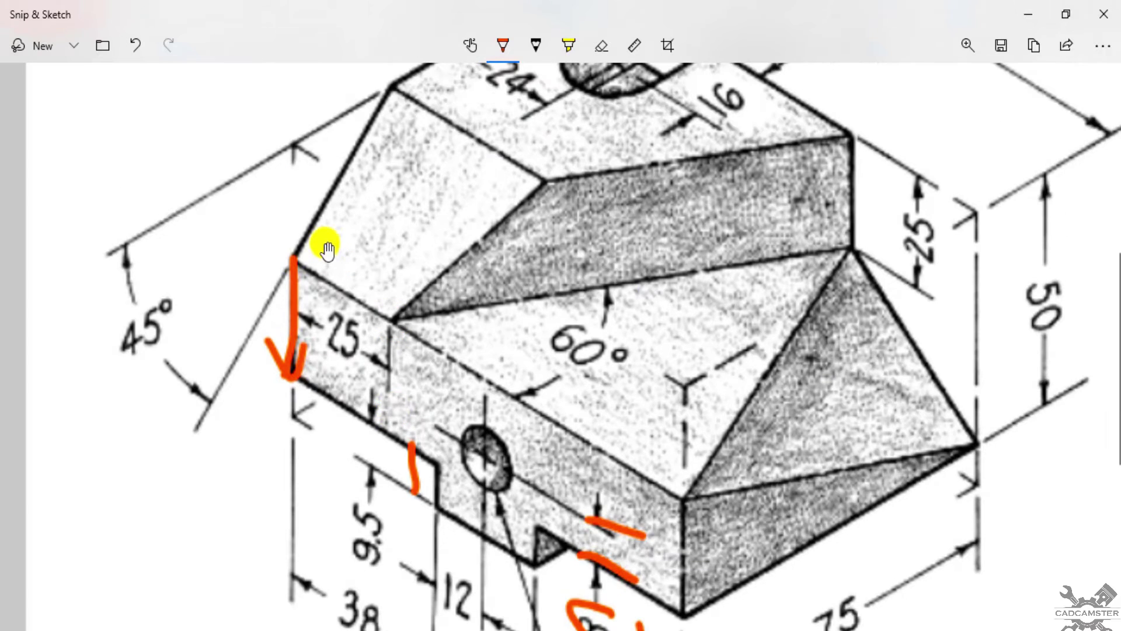
{"action": "scroll", "coordinate": [325, 243], "scroll_direction": "down", "scroll_amount": 3, "text": "ctrl"}
{"action": "scroll", "coordinate": [451, 245], "scroll_direction": "up", "scroll_amount": 1, "text": "ctrl"}
{"action": "scroll", "coordinate": [453, 257], "scroll_direction": "down", "scroll_amount": 1, "text": "ctrl"}
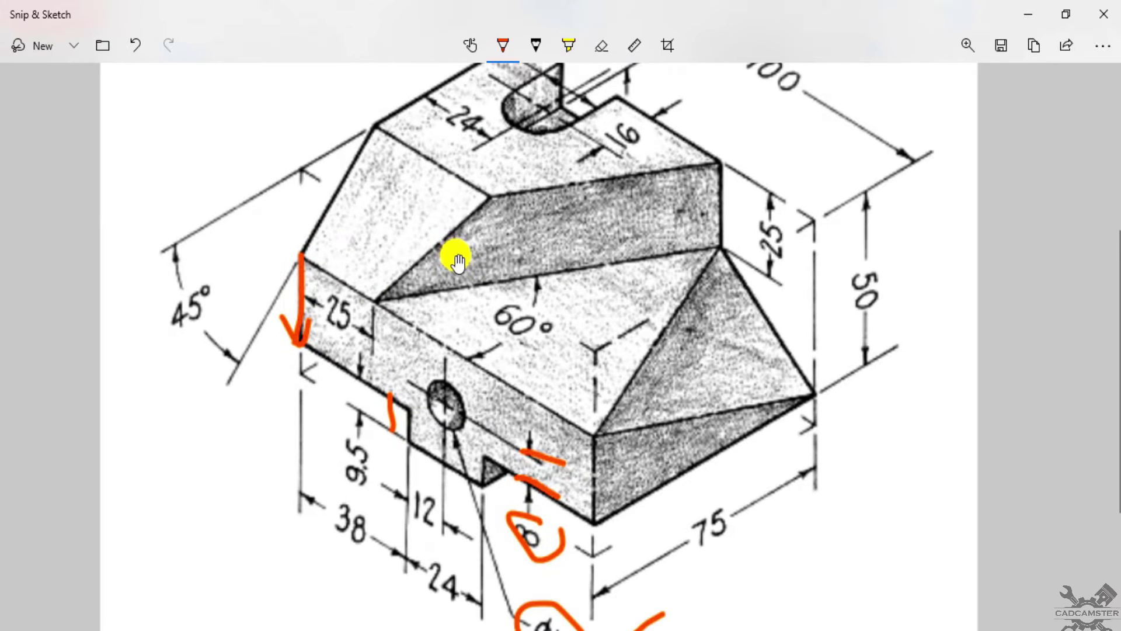
{"action": "scroll", "coordinate": [508, 193], "scroll_direction": "up", "scroll_amount": 1, "text": "ctrl"}
{"action": "scroll", "coordinate": [566, 120], "scroll_direction": "down", "scroll_amount": 1, "text": "ctrl"}
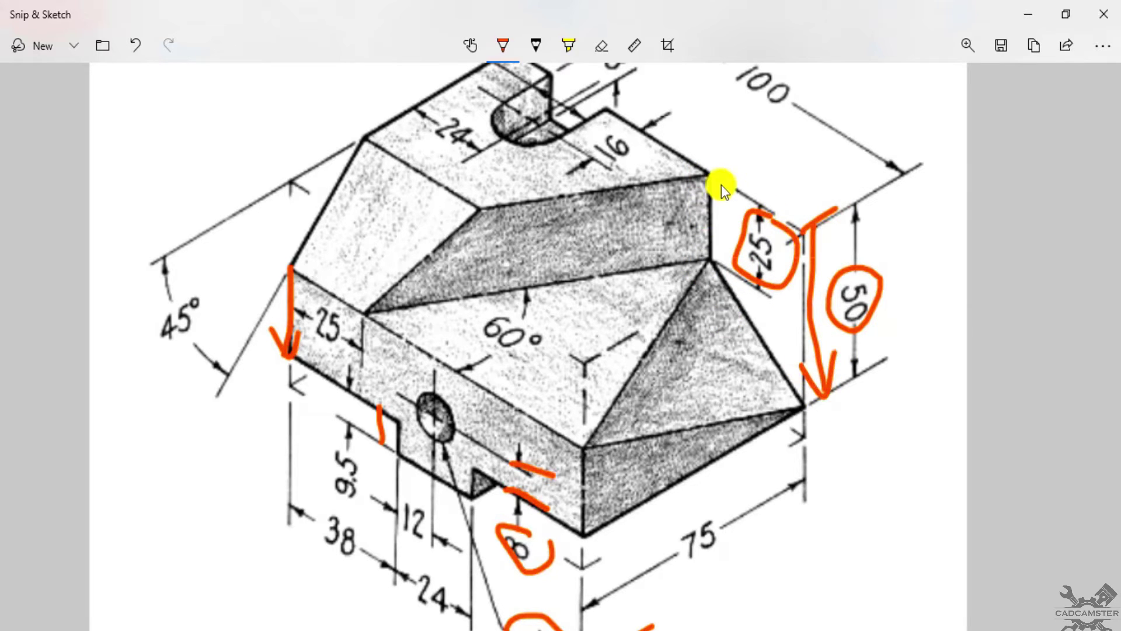
{"action": "left_click_drag", "start_coordinate": [729, 270], "coordinate": [735, 240]}
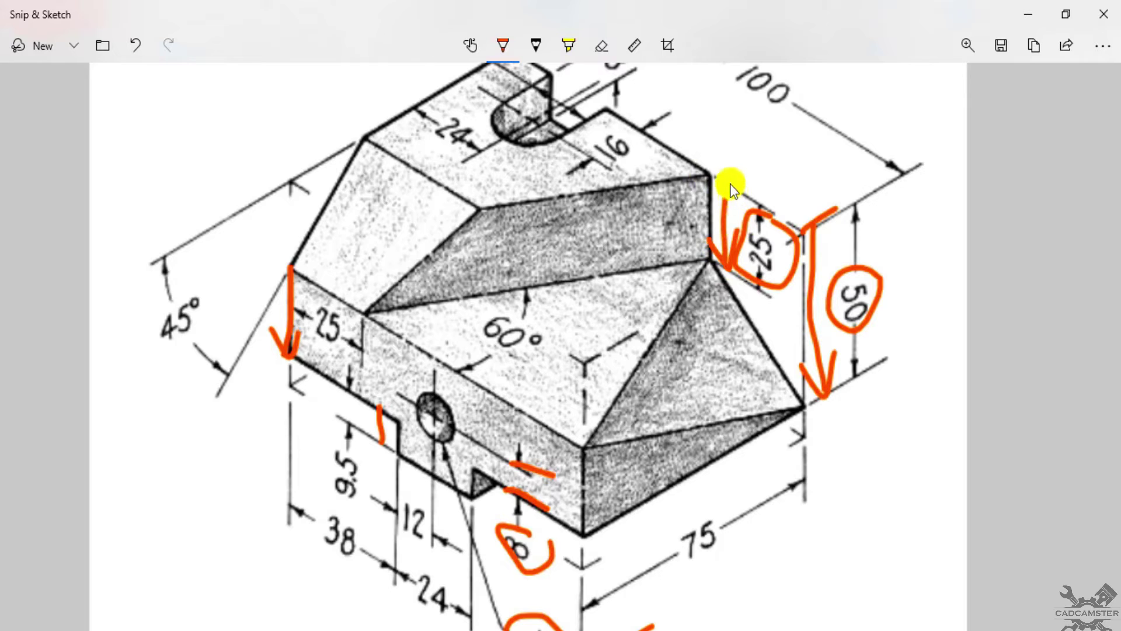
{"action": "left_click_drag", "start_coordinate": [581, 447], "coordinate": [583, 527]}
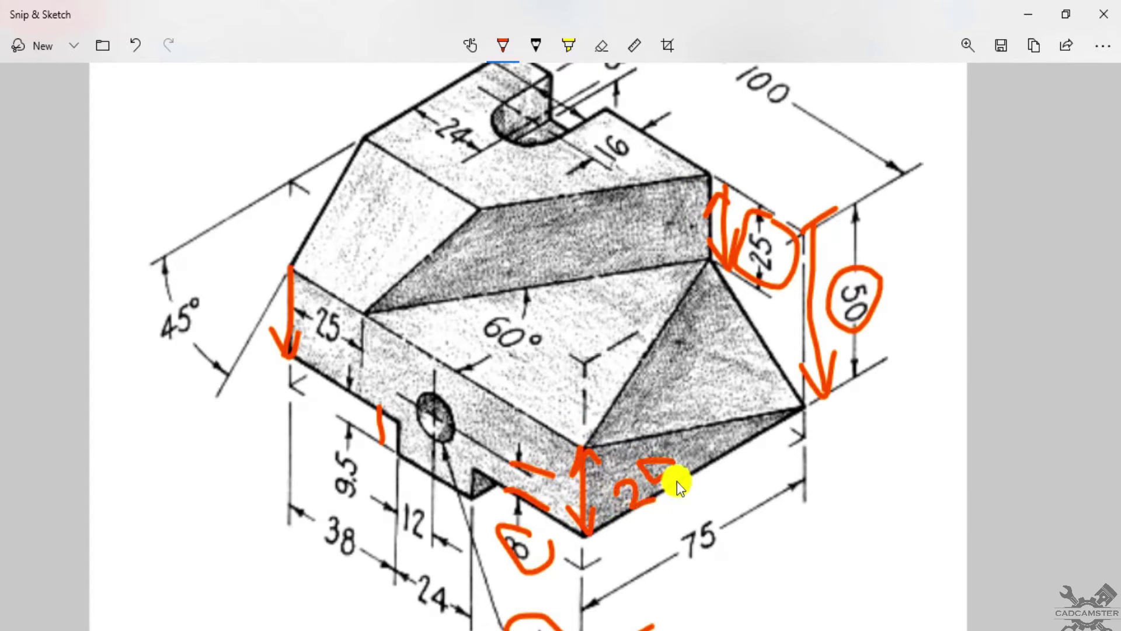
Step: Undo the height and 8 mm offset pen marks on the reference drawing and return to SOLIDWORKS
{"action": "key", "text": "ctrl+z"}
{"action": "key", "text": "ctrl+z"}
{"action": "key", "text": "ctrl+z"}
{"action": "key", "text": "ctrl+z"}
{"action": "key", "text": "ctrl+z"}
{"action": "key", "text": "ctrl+z"}
{"action": "key", "text": "ctrl+z"}
{"action": "key", "text": "ctrl+z"}
{"action": "key", "text": "ctrl+z"}
{"action": "key", "text": "ctrl+z"}
{"action": "key", "text": "ctrl+z"}
{"action": "key", "text": "ctrl+z"}
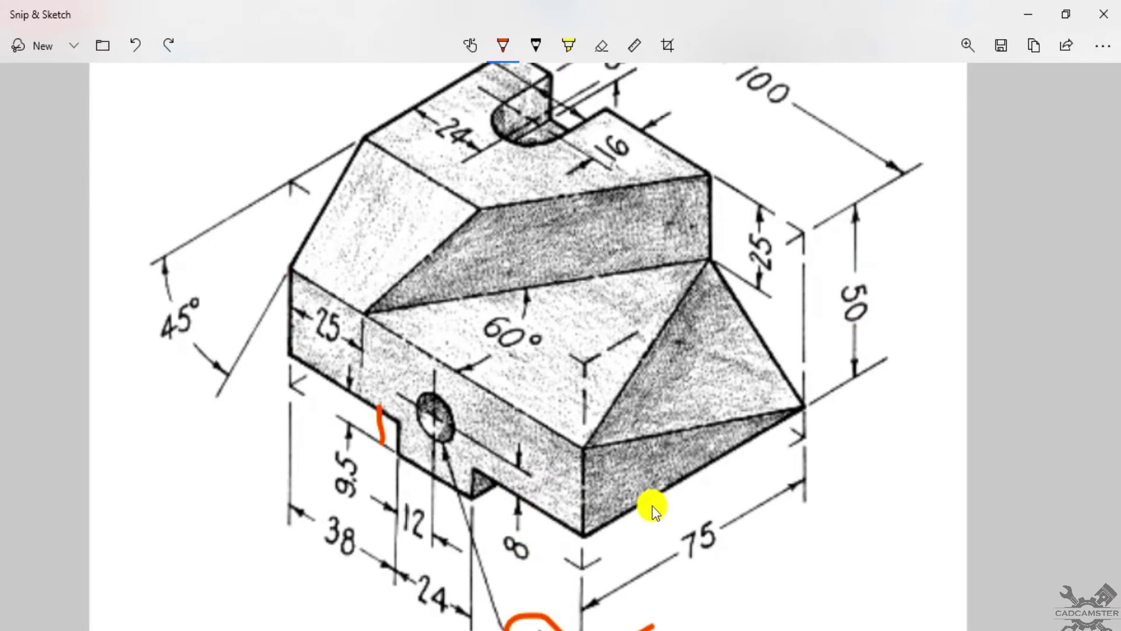
{"action": "key", "text": "alt+Tab"}
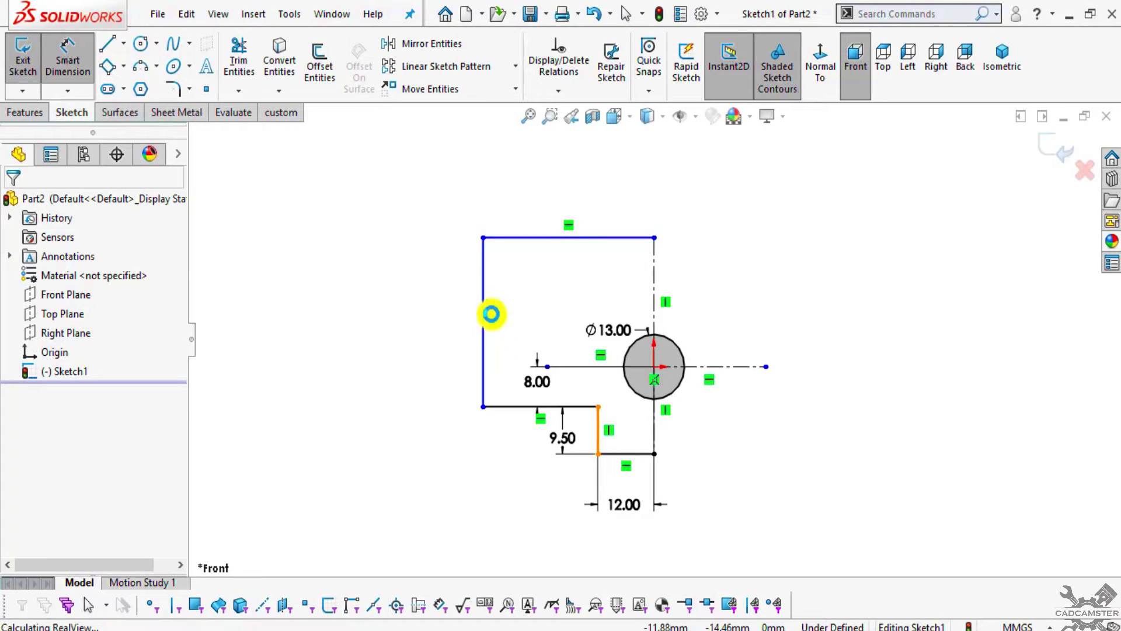
Step: Dimension the profile's long left vertical edge as 25 mm
{"action": "left_click", "coordinate": [482, 299]}
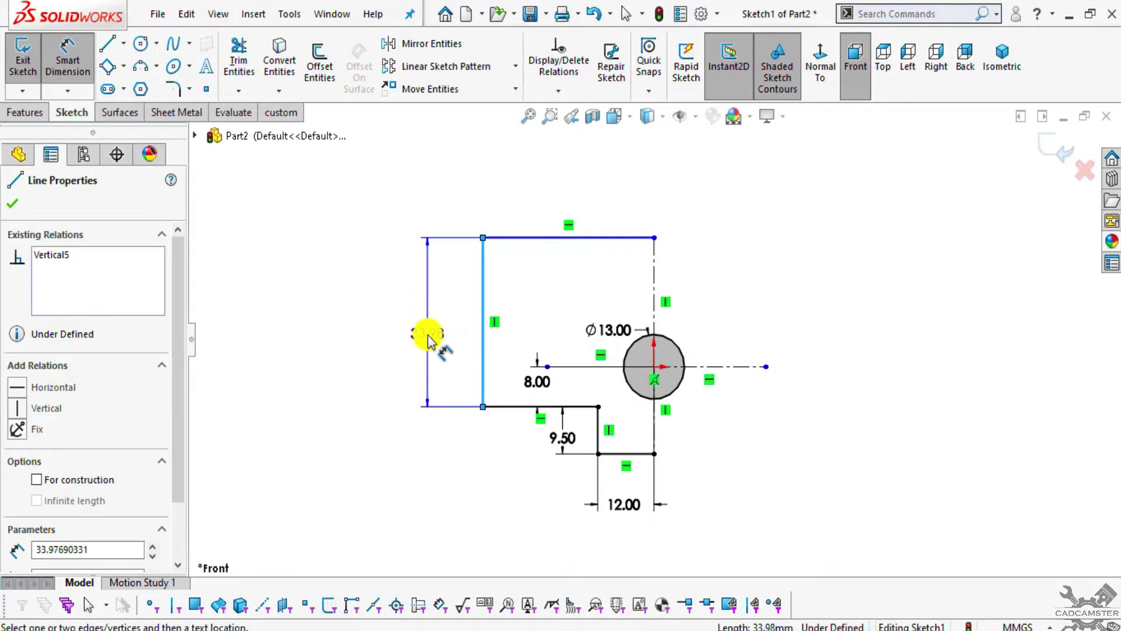
{"action": "left_click", "coordinate": [428, 339]}
{"action": "type", "text": "25"}
{"action": "key", "text": "Return"}
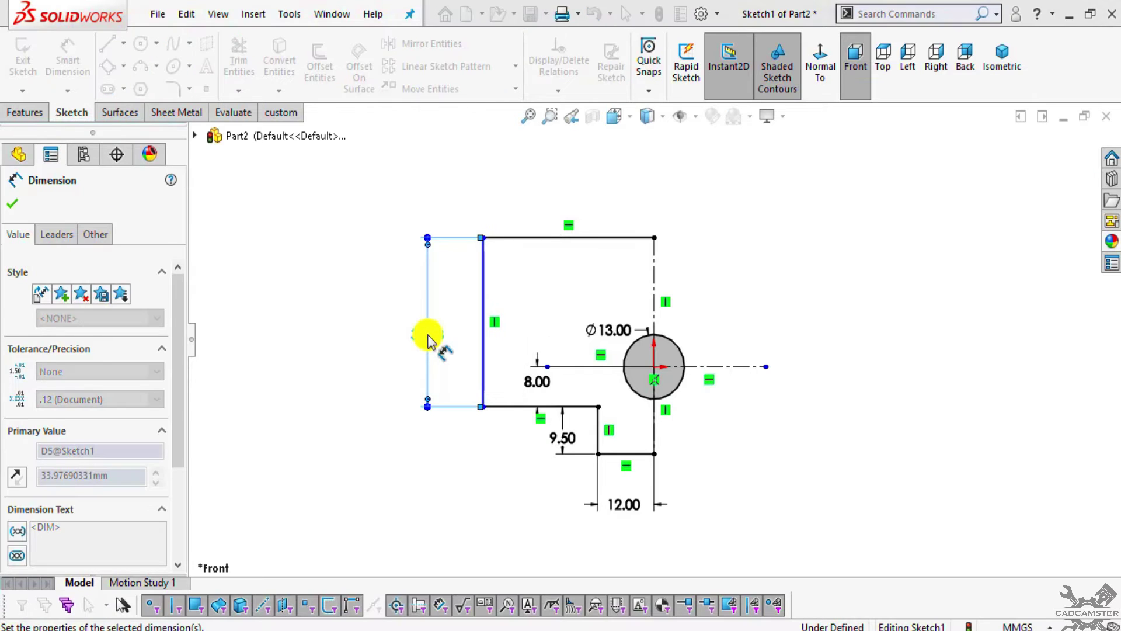
{"action": "key", "text": "Escape"}
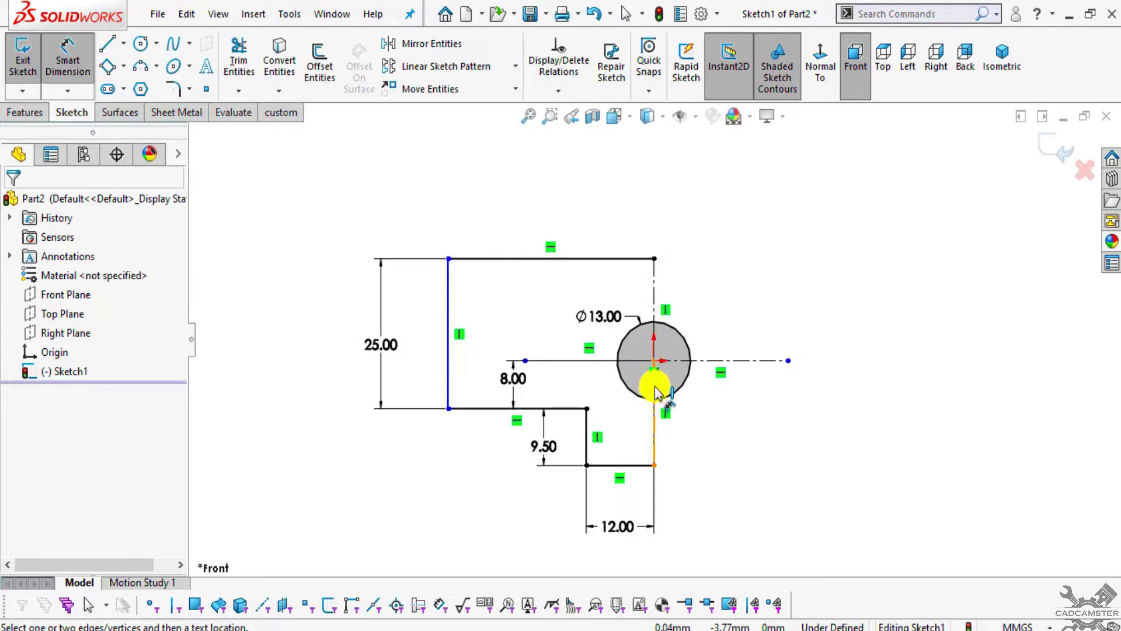
Step: Switch to Snip & Sketch, circle the 100 mm overall length on the reference drawing, and return to SOLIDWORKS
{"action": "key", "text": "alt+Tab"}
{"action": "scroll", "coordinate": [602, 389], "scroll_direction": "up", "scroll_amount": 3}
{"action": "mouse_move", "coordinate": [812, 248]}
{"action": "left_mouse_down"}
{"action": "mouse_move", "coordinate": [714, 242]}
{"action": "mouse_move", "coordinate": [788, 328]}
{"action": "mouse_move", "coordinate": [759, 207]}
{"action": "left_mouse_up"}
{"action": "key", "text": "alt+Tab"}
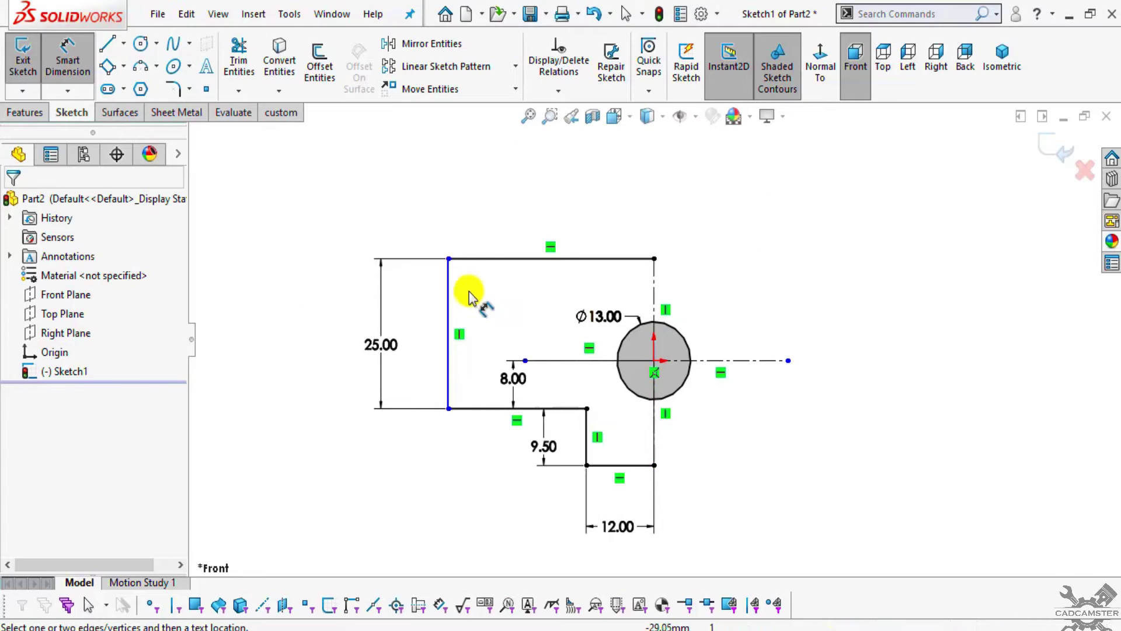
Step: Dimension the profile's top horizontal edge as 50 mm
{"action": "left_click", "coordinate": [483, 258]}
{"action": "left_click", "coordinate": [575, 192]}
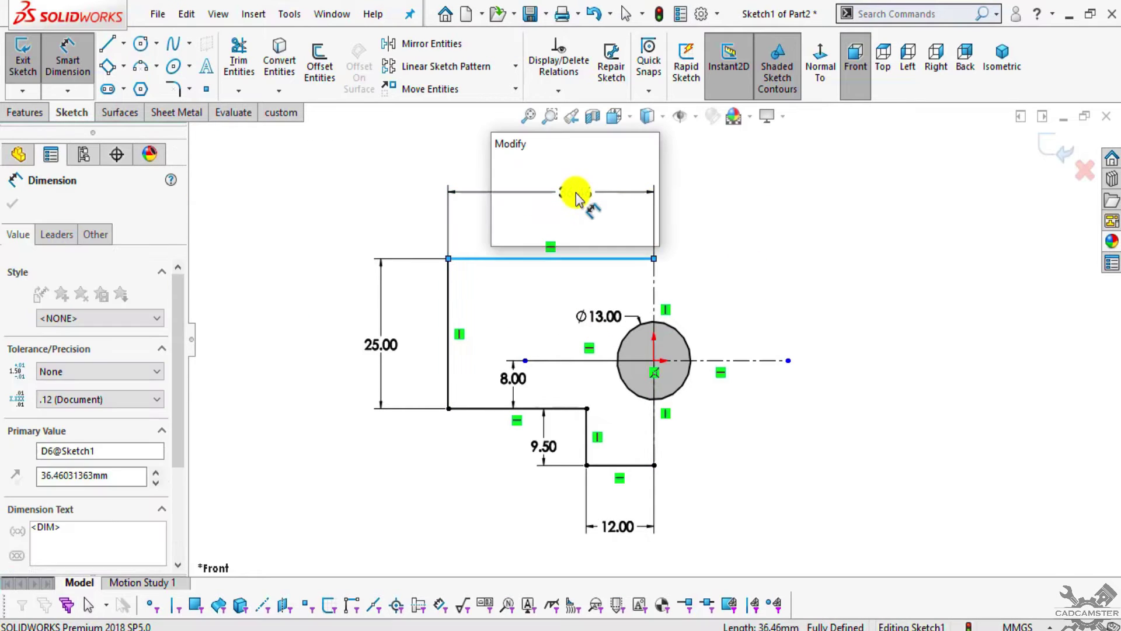
{"action": "type", "text": "50"}
{"action": "key", "text": "Return"}
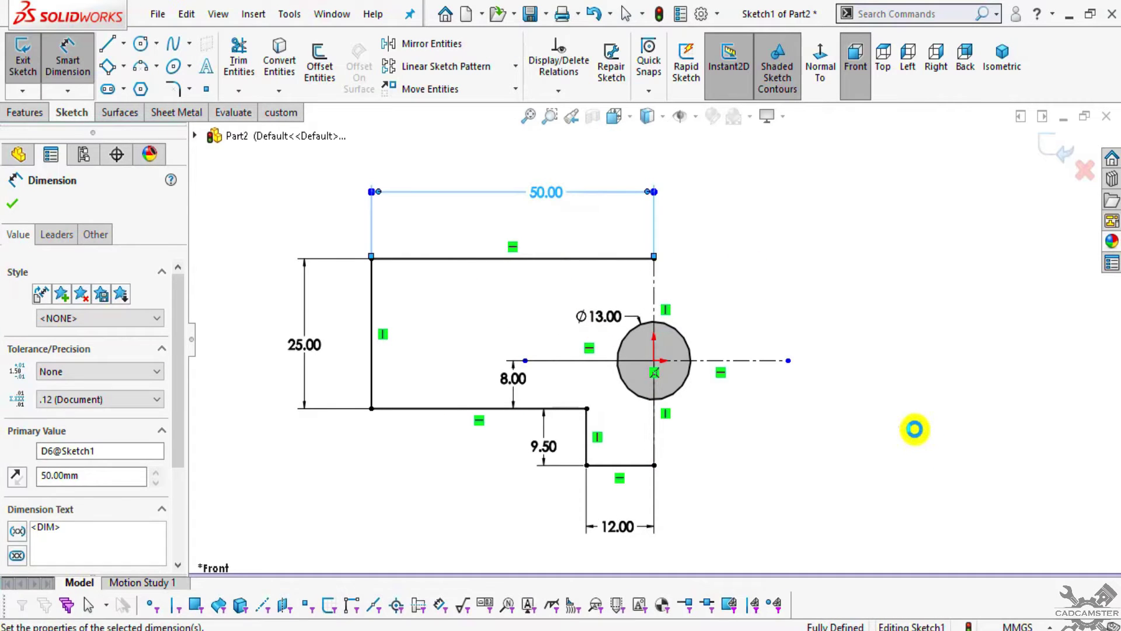
{"action": "key", "text": "Escape"}
{"action": "scroll", "coordinate": [654, 339], "scroll_direction": "up", "scroll_amount": 2}
{"action": "scroll", "coordinate": [744, 289], "scroll_direction": "down", "scroll_amount": 1}
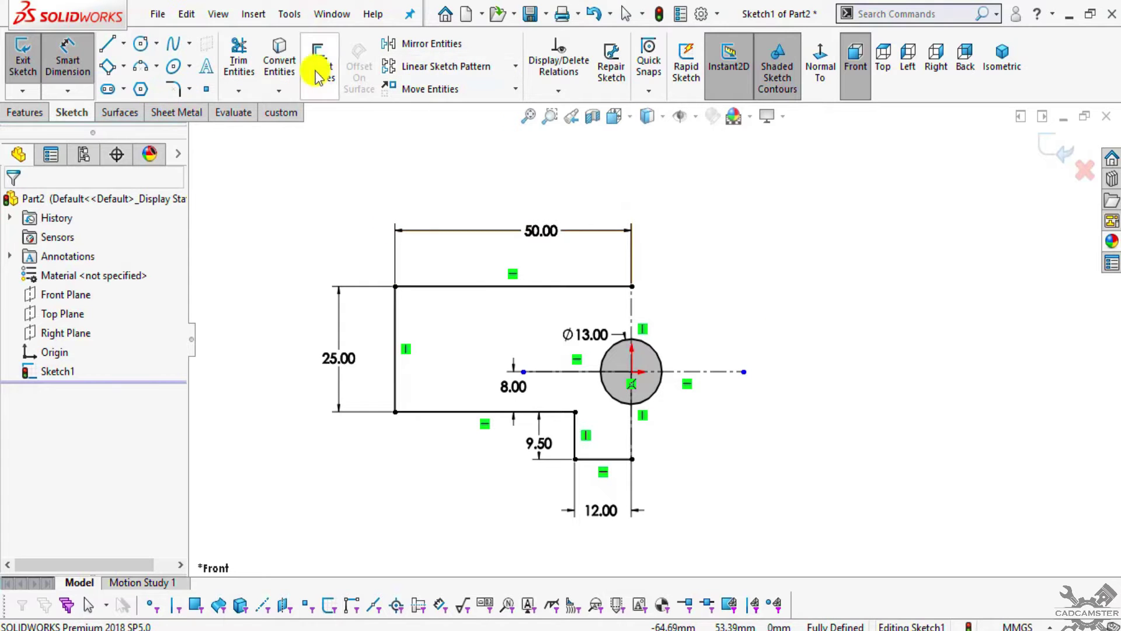
Step: Mirror the five solid profile lines about the vertical centerline, keeping the originals, to close the full profile
{"action": "left_click", "coordinate": [413, 46]}
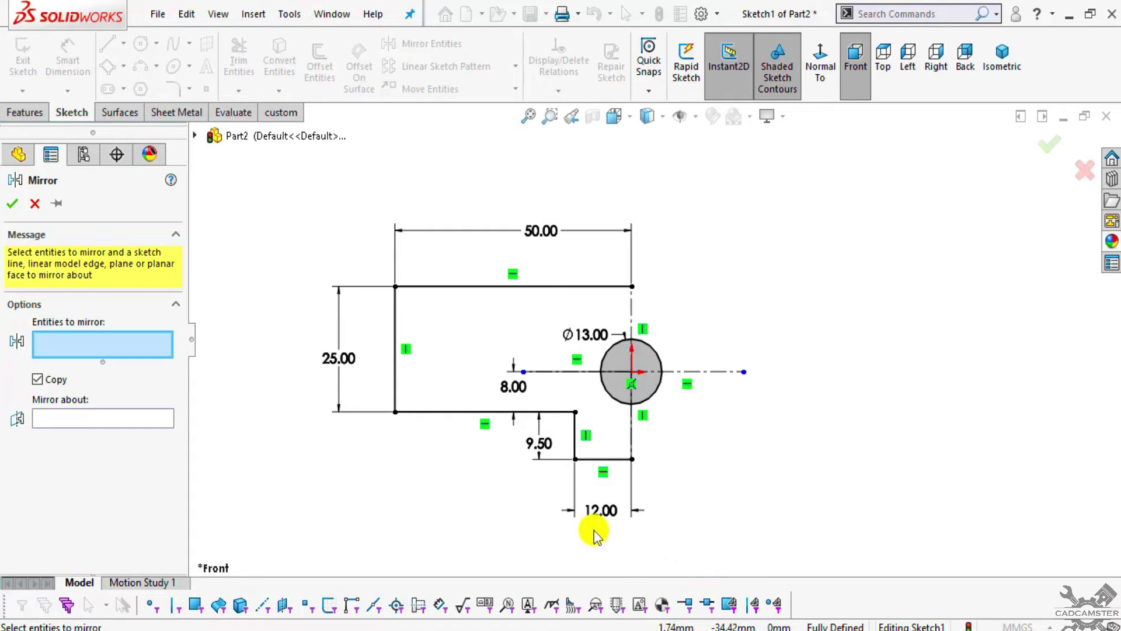
{"action": "left_click", "coordinate": [589, 462]}
{"action": "left_click", "coordinate": [569, 416]}
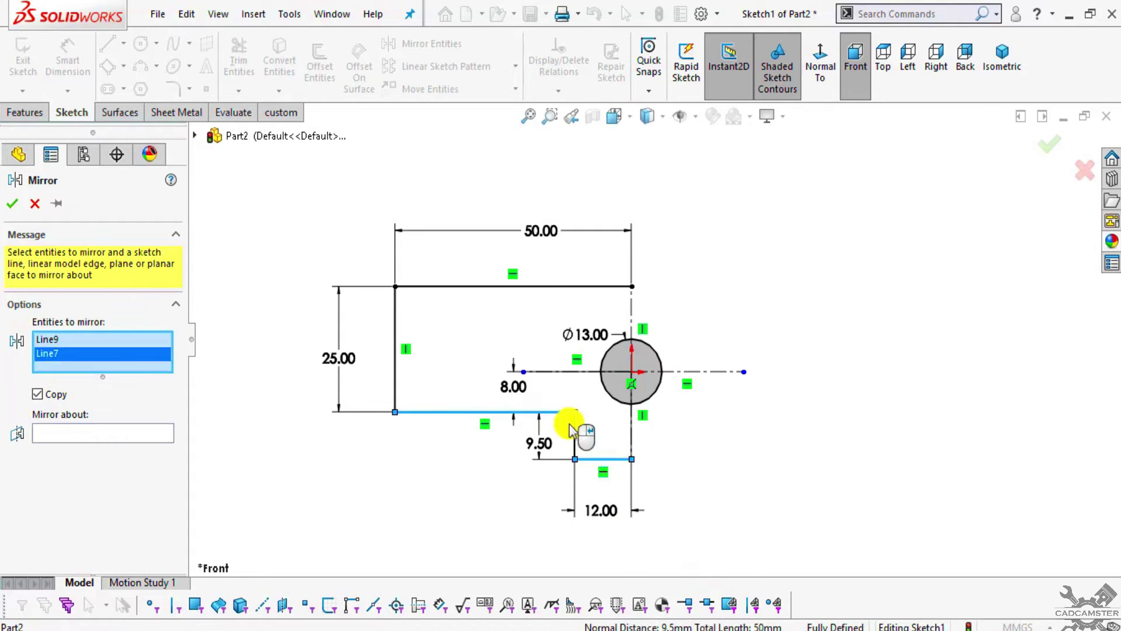
{"action": "left_click", "coordinate": [575, 435]}
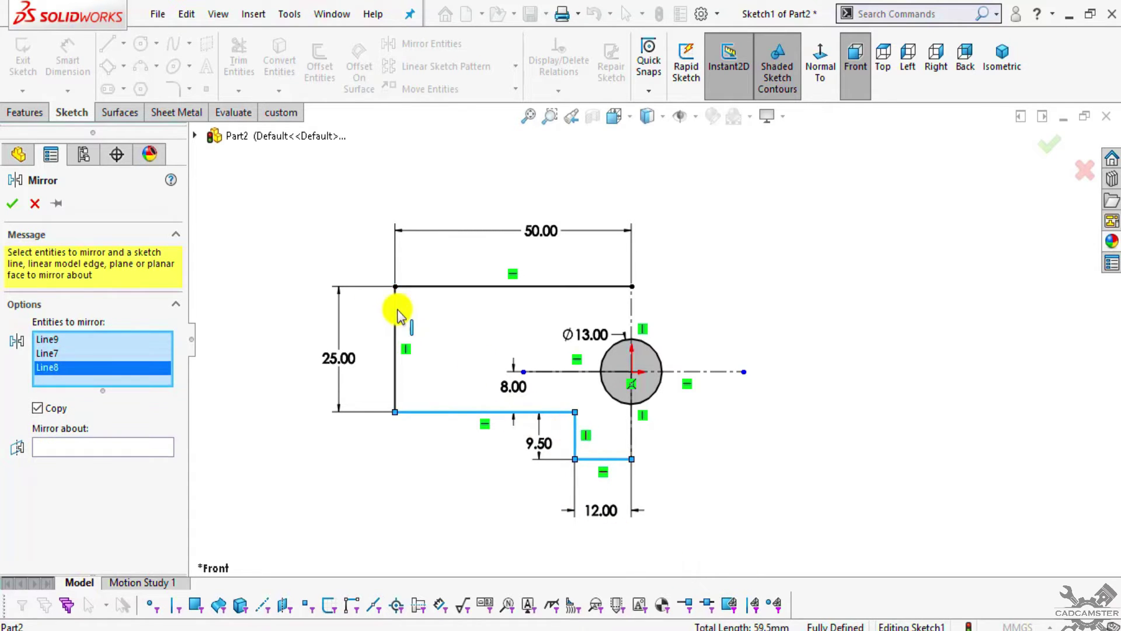
{"action": "left_click", "coordinate": [395, 307]}
{"action": "left_click", "coordinate": [429, 287]}
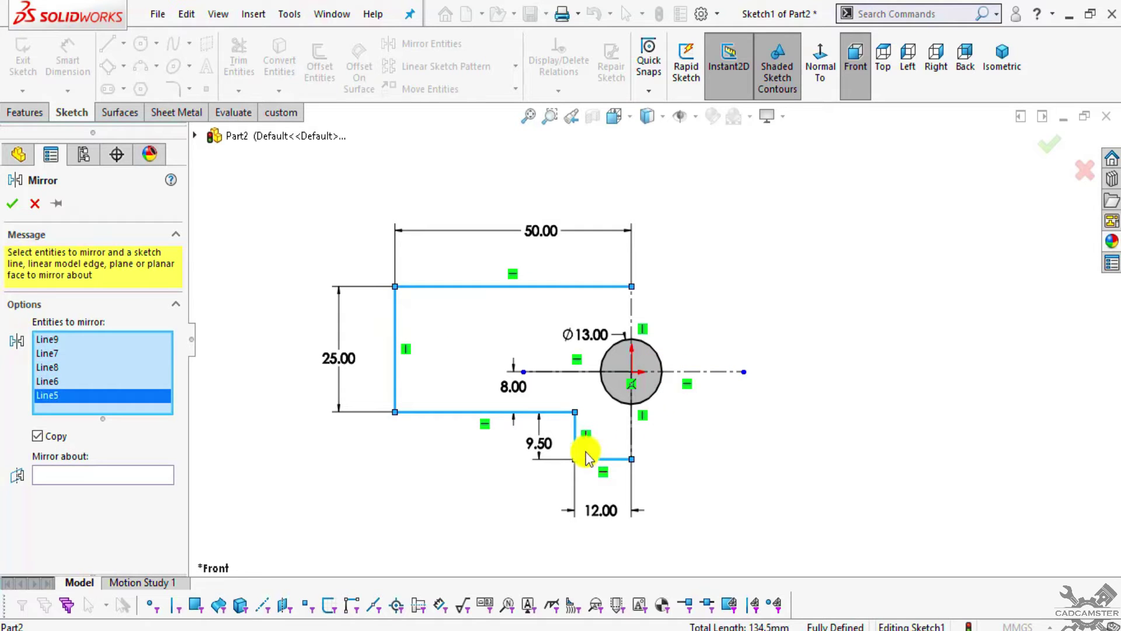
{"action": "left_click", "coordinate": [75, 478]}
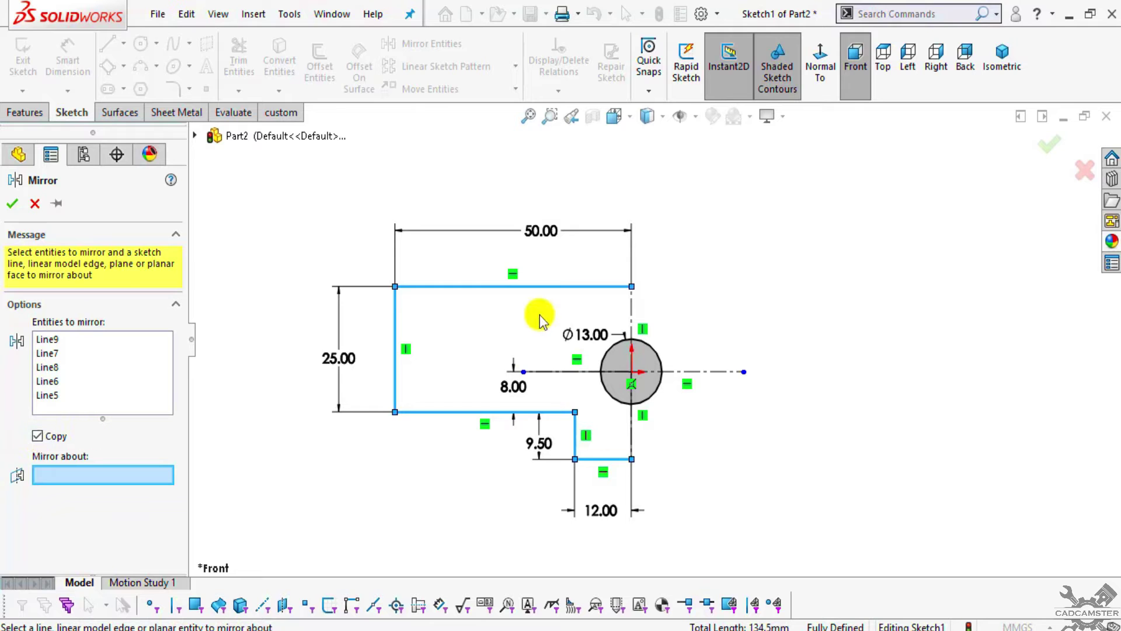
{"action": "left_click", "coordinate": [634, 313]}
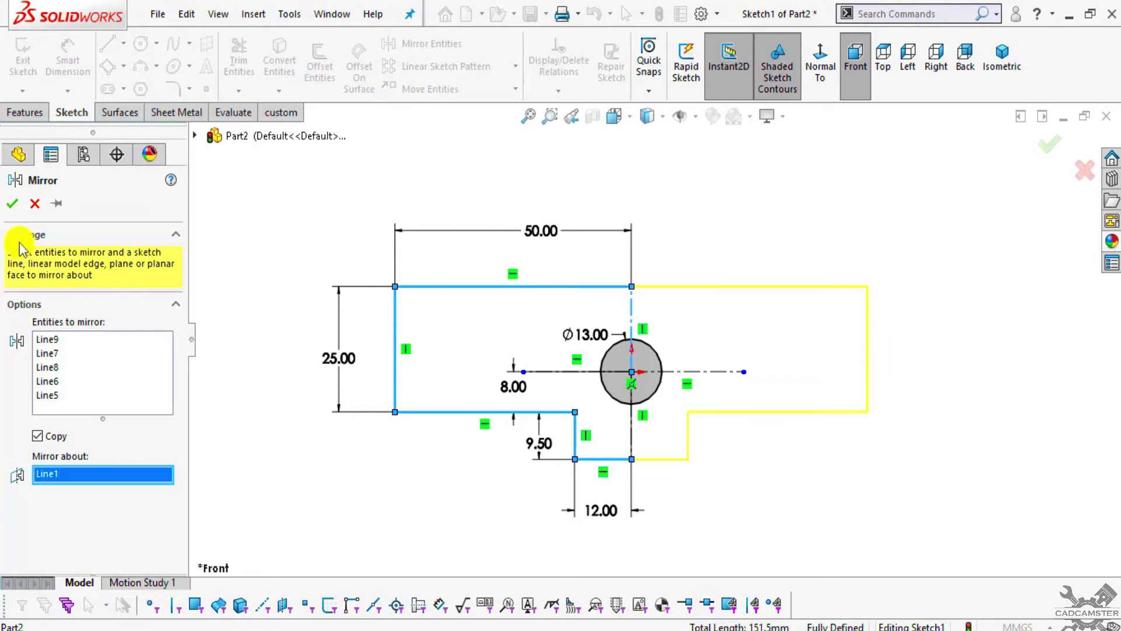
{"action": "left_click", "coordinate": [14, 205]}
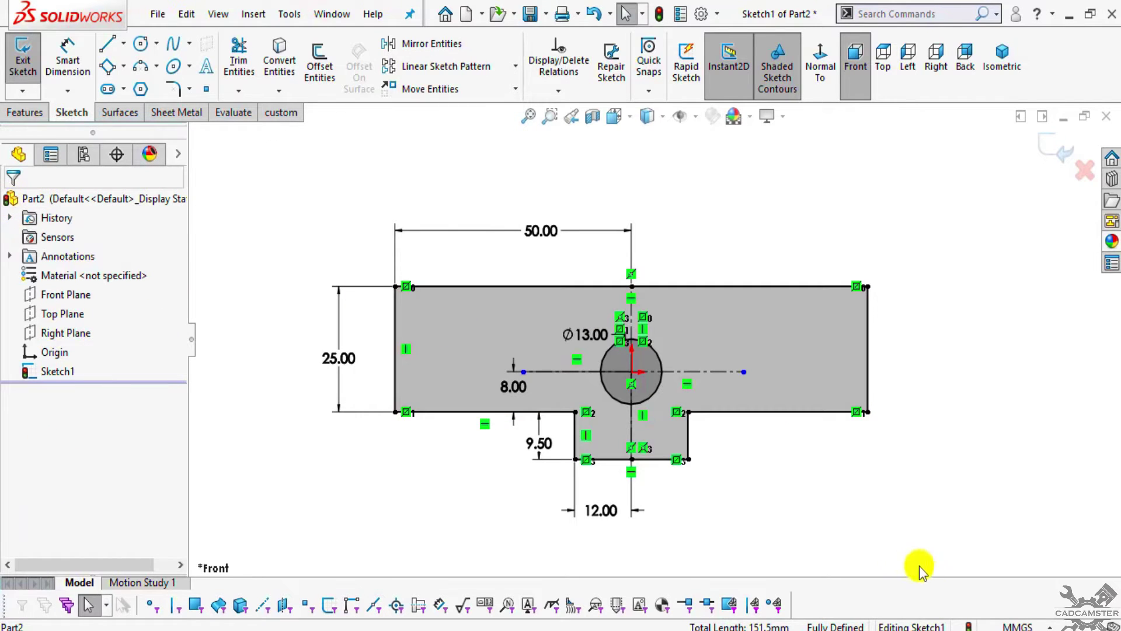
Step: Switch to Snip & Sketch, mark the 75 mm depth on the reference drawing, and return to SOLIDWORKS
{"action": "mouse_move", "coordinate": [720, 432]}
{"action": "middle_mouse_down"}
{"action": "mouse_move", "coordinate": [723, 413]}
{"action": "mouse_move", "coordinate": [678, 419]}
{"action": "mouse_move", "coordinate": [676, 493]}
{"action": "mouse_move", "coordinate": [658, 483]}
{"action": "mouse_move", "coordinate": [670, 493]}
{"action": "middle_mouse_up"}
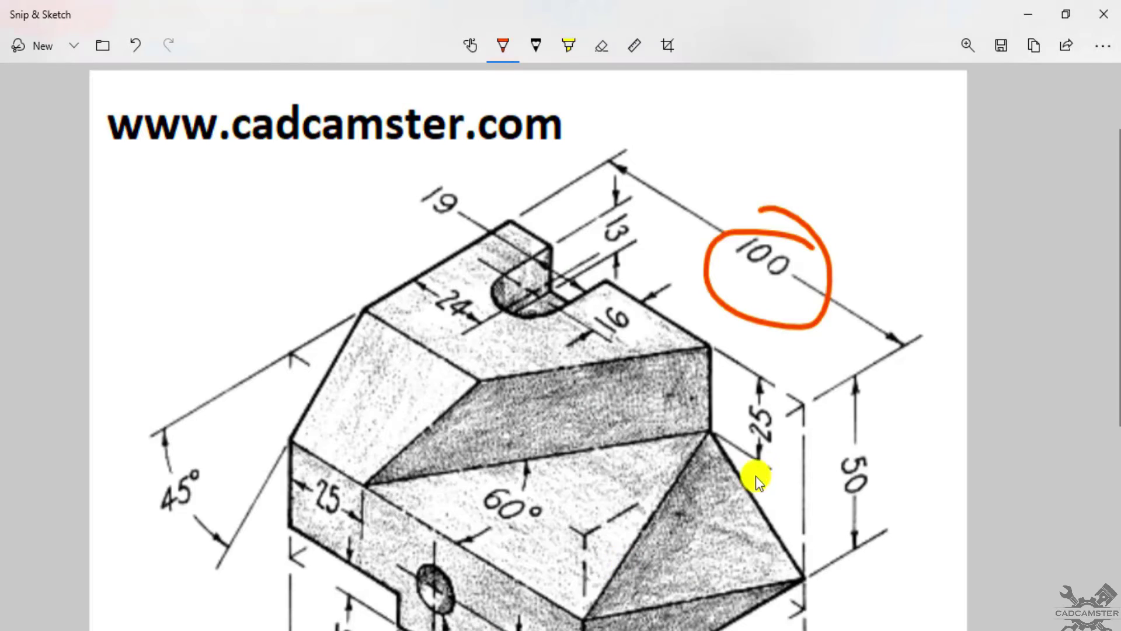
{"action": "scroll", "coordinate": [589, 275], "scroll_direction": "up", "scroll_amount": 3, "text": "ctrl"}
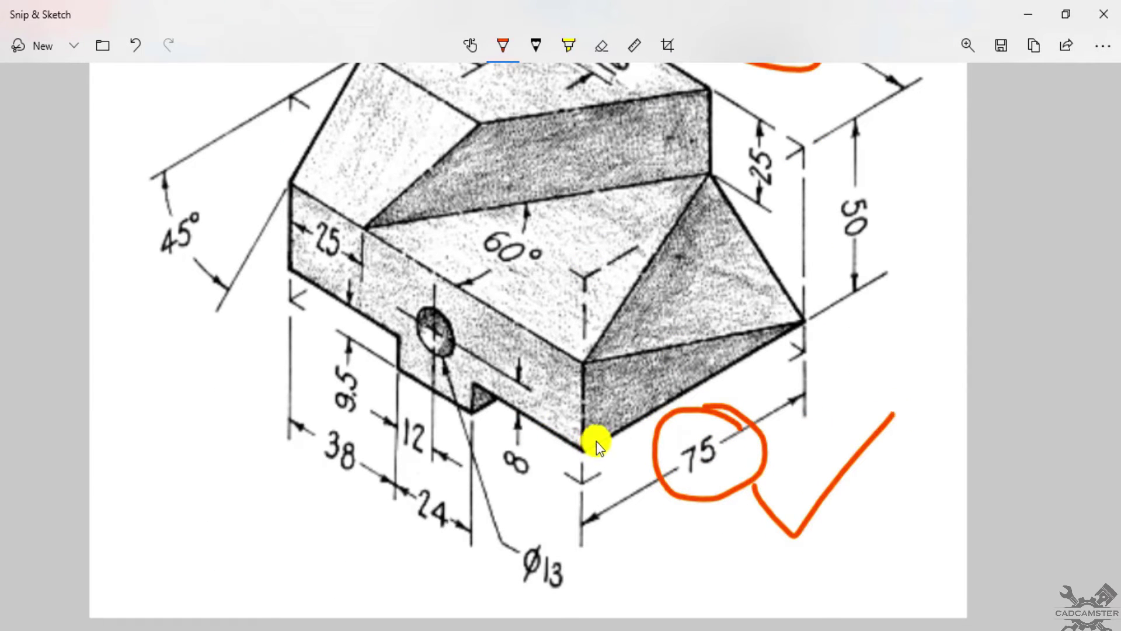
{"action": "key", "text": "alt+Tab"}
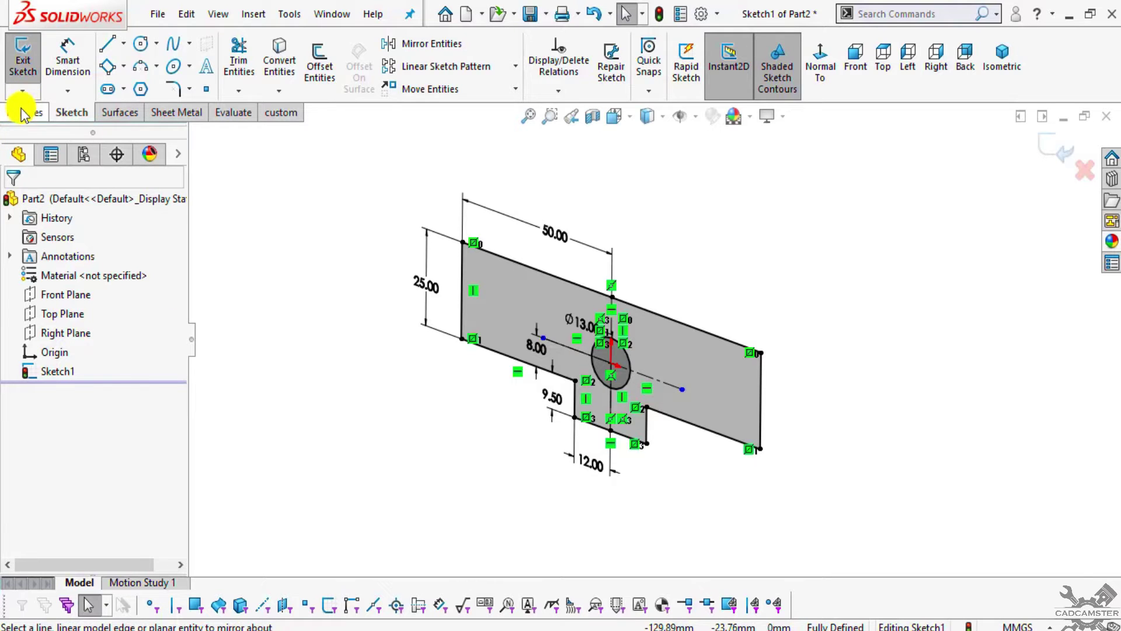
Step: Extrude the closed profile 75 mm using the Mid Plane end condition
{"action": "left_click", "coordinate": [27, 68]}
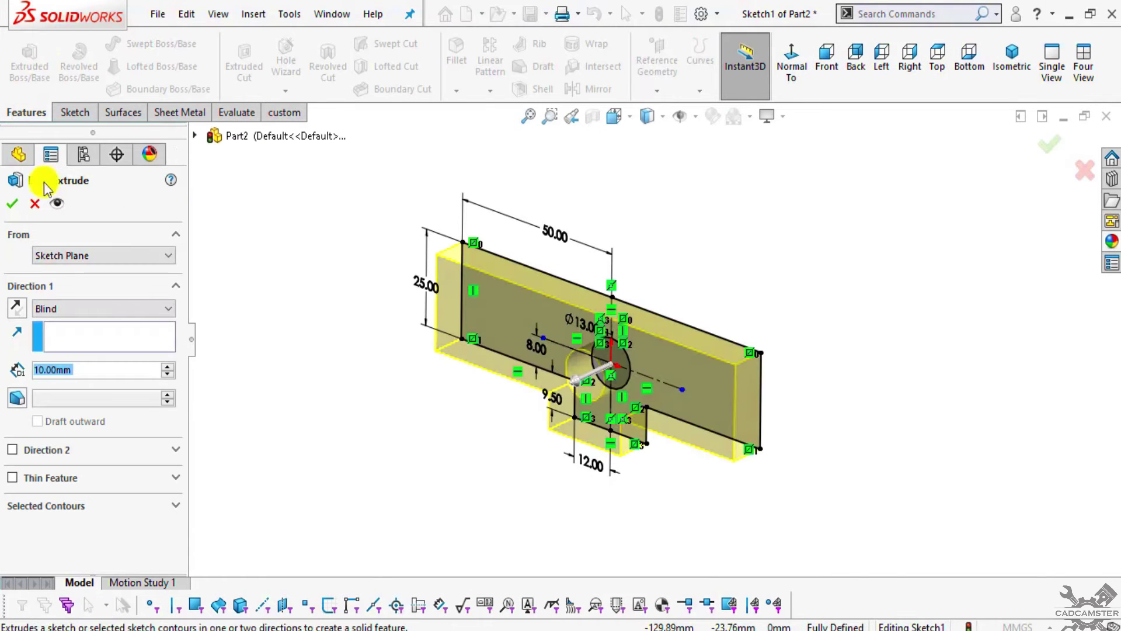
{"action": "left_click", "coordinate": [35, 309]}
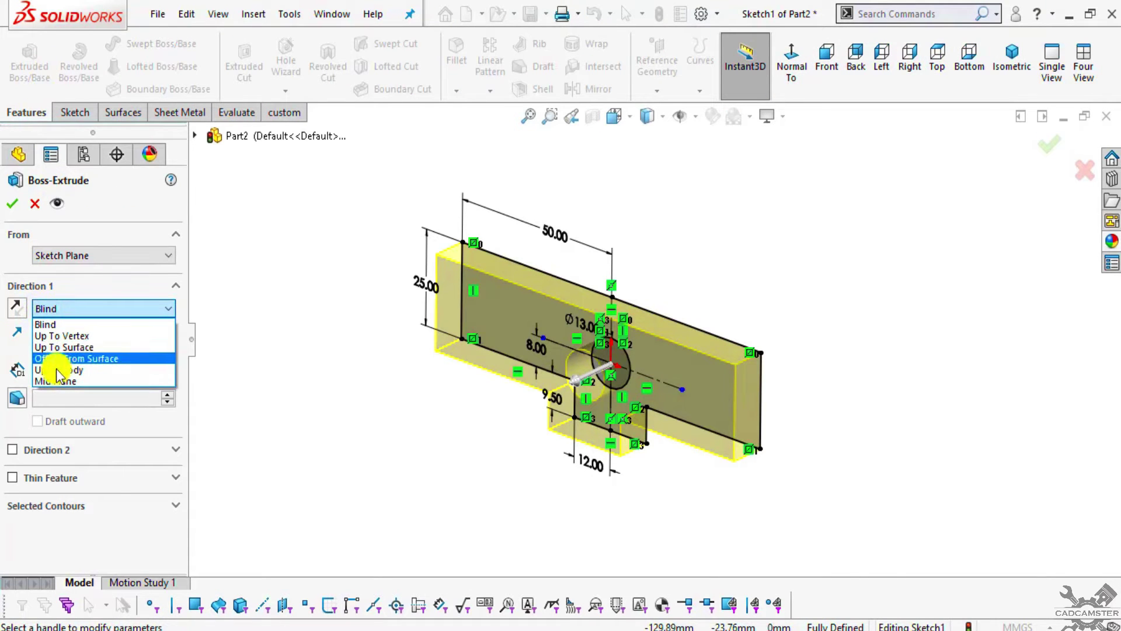
{"action": "left_click", "coordinate": [58, 381]}
{"action": "key", "text": "alt+Tab"}
{"action": "key", "text": "alt+Tab"}
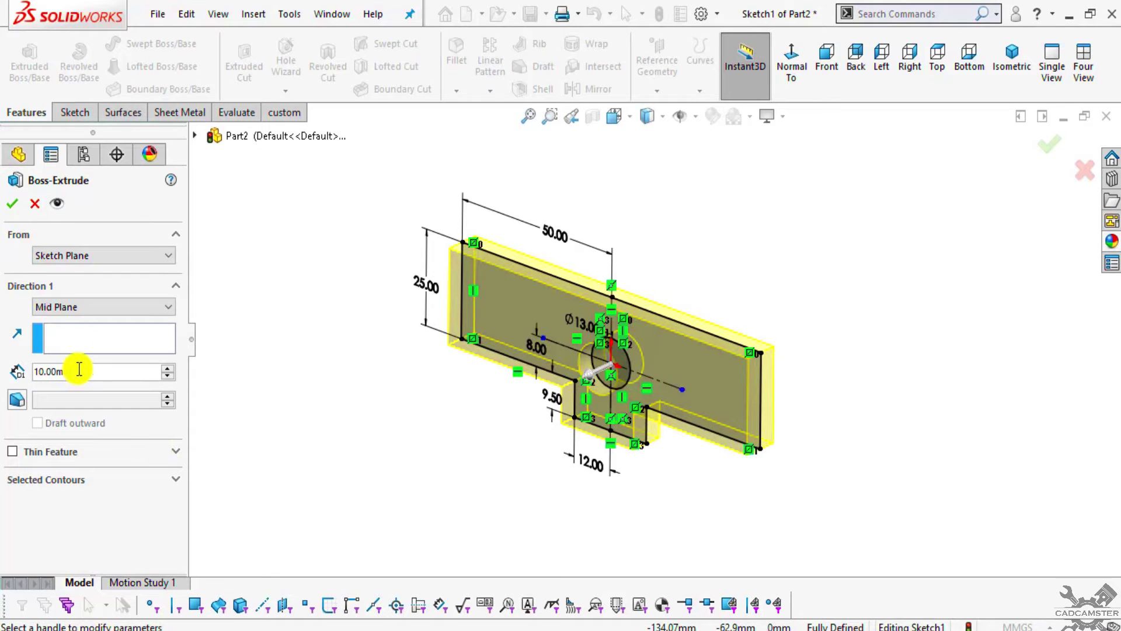
{"action": "left_click_drag", "start_coordinate": [82, 369], "coordinate": [22, 372]}
{"action": "type", "text": "75"}
{"action": "key", "text": "Return"}
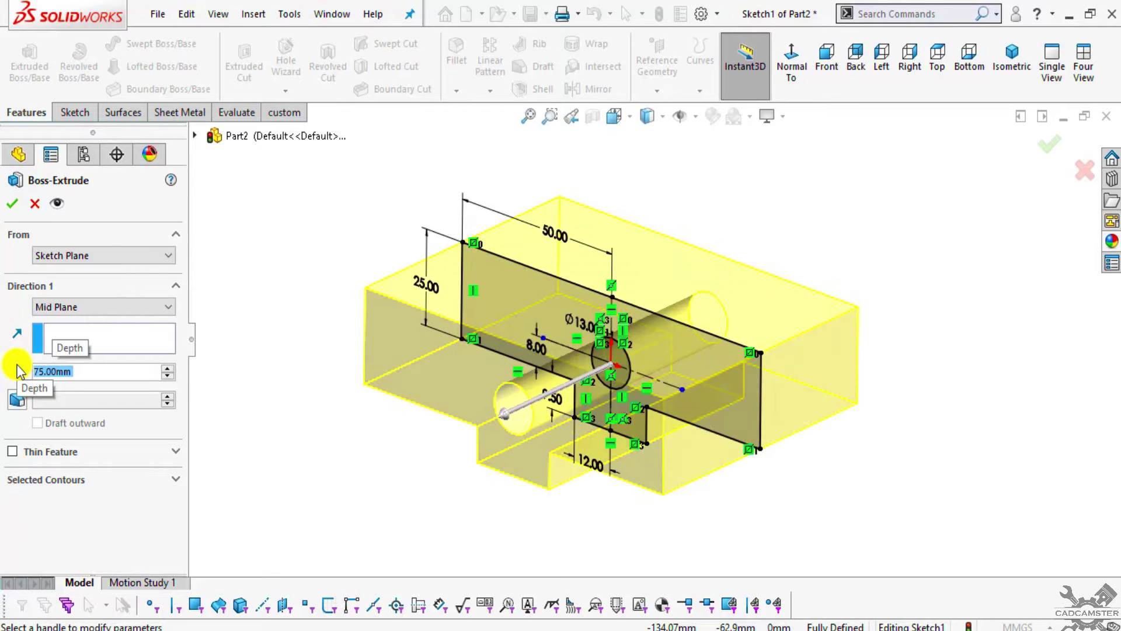
{"action": "left_click", "coordinate": [16, 203]}
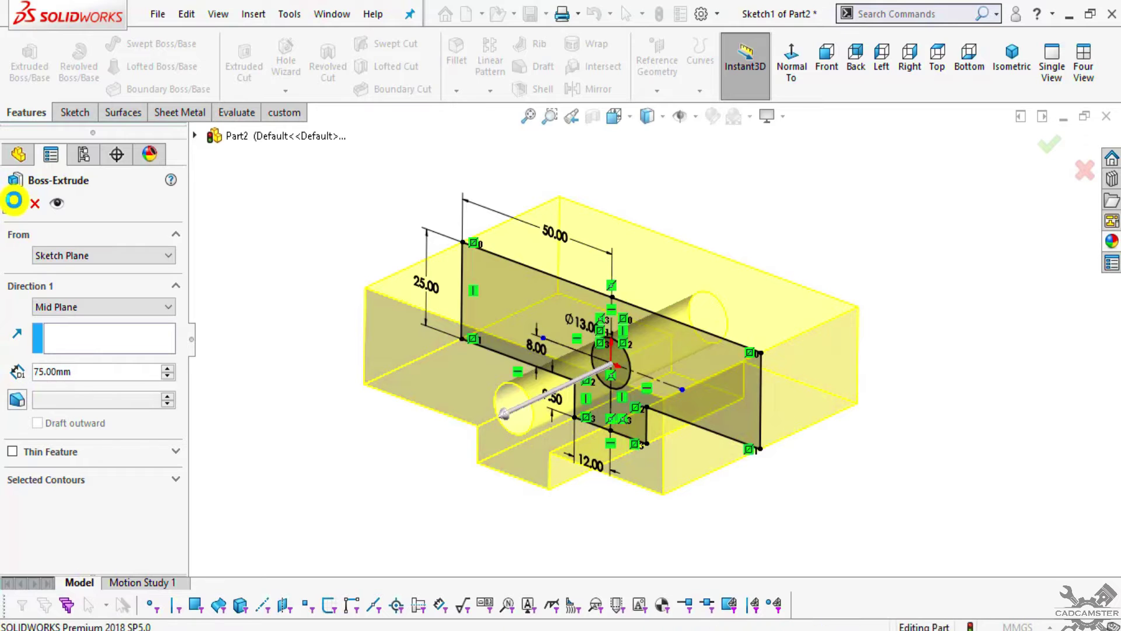
{"action": "left_click", "coordinate": [898, 431]}
Step: Switch to Snip & Sketch, undo the last pen marks, and circle the triangular corner cut near the 75 mm side of the reference drawing
{"action": "key", "text": "alt+Tab"}
{"action": "key", "text": "alt+Tab"}
{"action": "key", "text": "alt+Tab"}
{"action": "key", "text": "ctrl+z"}
{"action": "key", "text": "ctrl+z"}
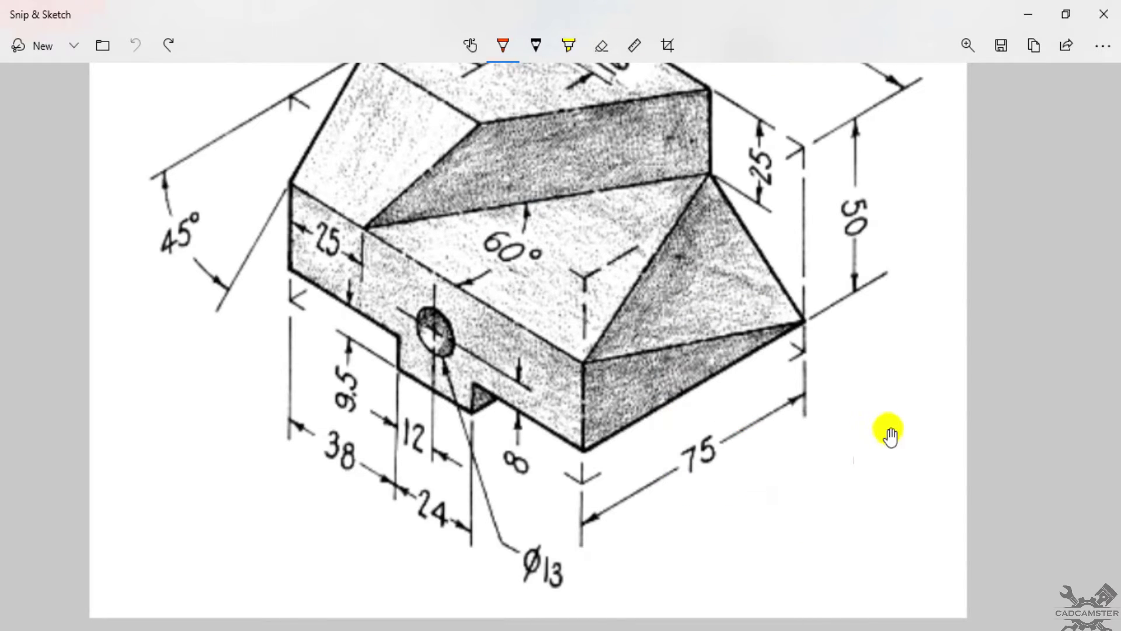
{"action": "scroll", "coordinate": [748, 372], "scroll_direction": "down", "scroll_amount": 2, "text": "ctrl"}
{"action": "scroll", "coordinate": [741, 356], "scroll_direction": "down", "scroll_amount": 1, "text": "ctrl"}
{"action": "scroll", "coordinate": [719, 278], "scroll_direction": "up", "scroll_amount": 2}
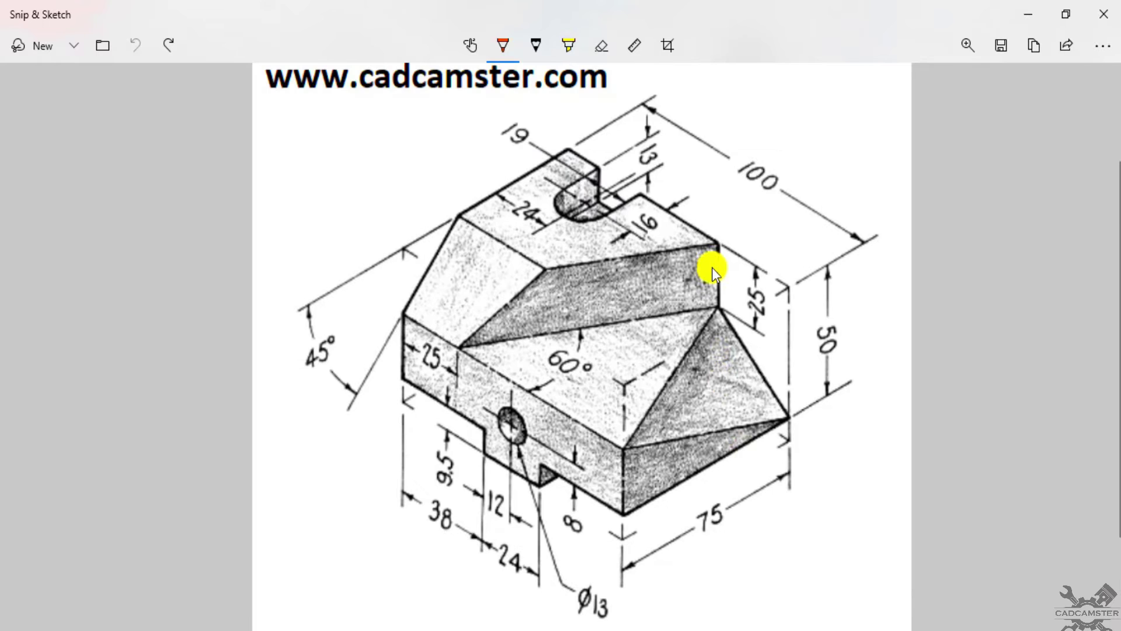
{"action": "scroll", "coordinate": [713, 287], "scroll_direction": "up", "scroll_amount": 1, "text": "ctrl"}
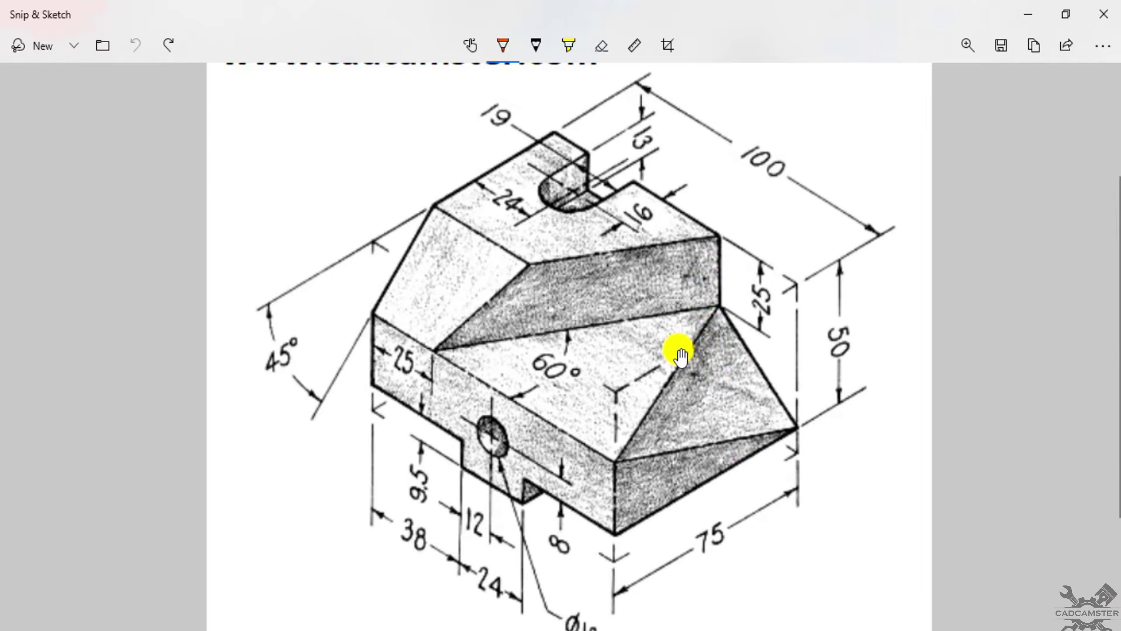
{"action": "mouse_move", "coordinate": [590, 420]}
{"action": "left_mouse_down"}
{"action": "mouse_move", "coordinate": [694, 477]}
{"action": "mouse_move", "coordinate": [846, 424]}
{"action": "mouse_move", "coordinate": [716, 315]}
{"action": "left_mouse_up"}
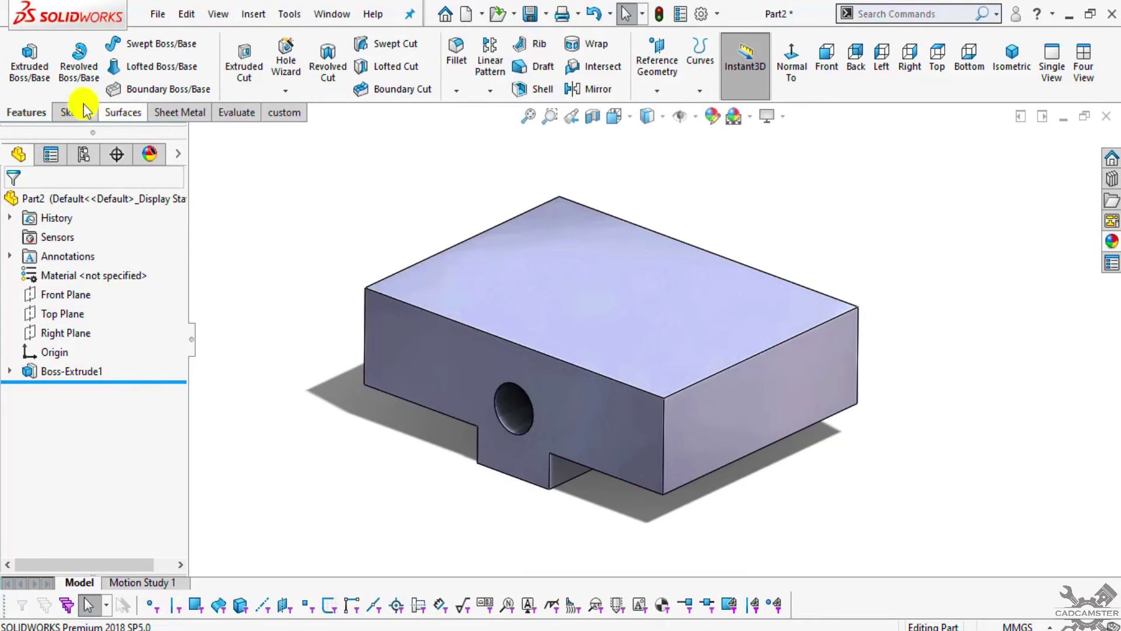
Step: Return to SOLIDWORKS and, in a new 3D sketch, draw a slanted line about 78.69 mm long across the top face from front to back edge
{"action": "left_click", "coordinate": [82, 111]}
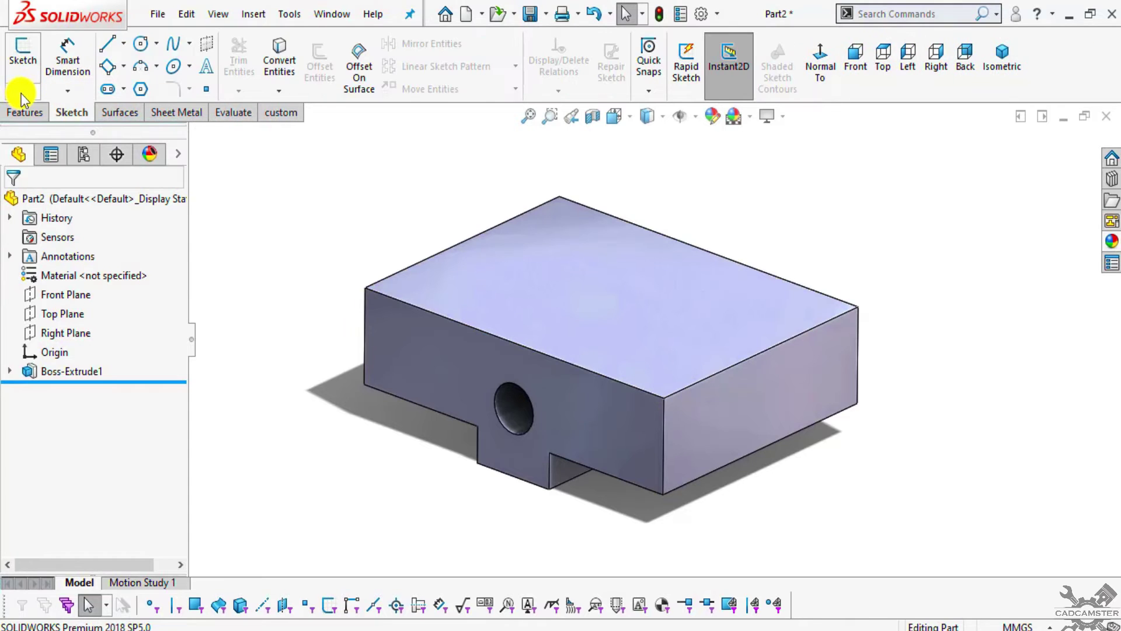
{"action": "left_click", "coordinate": [21, 92]}
{"action": "left_click", "coordinate": [36, 132]}
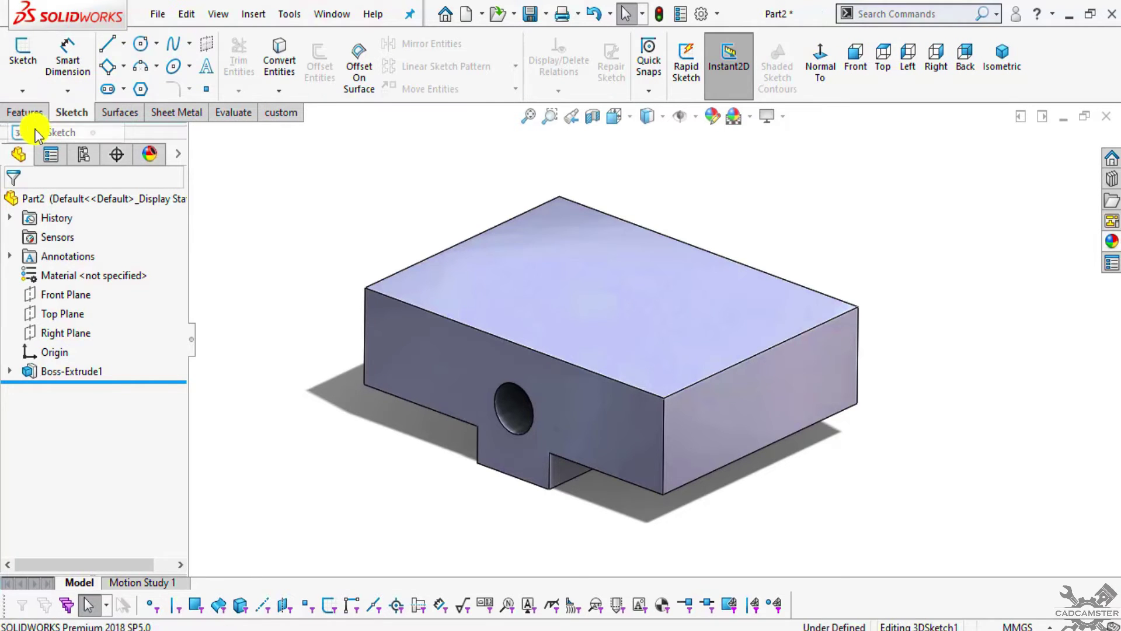
{"action": "left_click", "coordinate": [104, 51]}
{"action": "middle_click_drag", "start_coordinate": [538, 328], "coordinate": [446, 353]}
{"action": "left_click", "coordinate": [454, 349]}
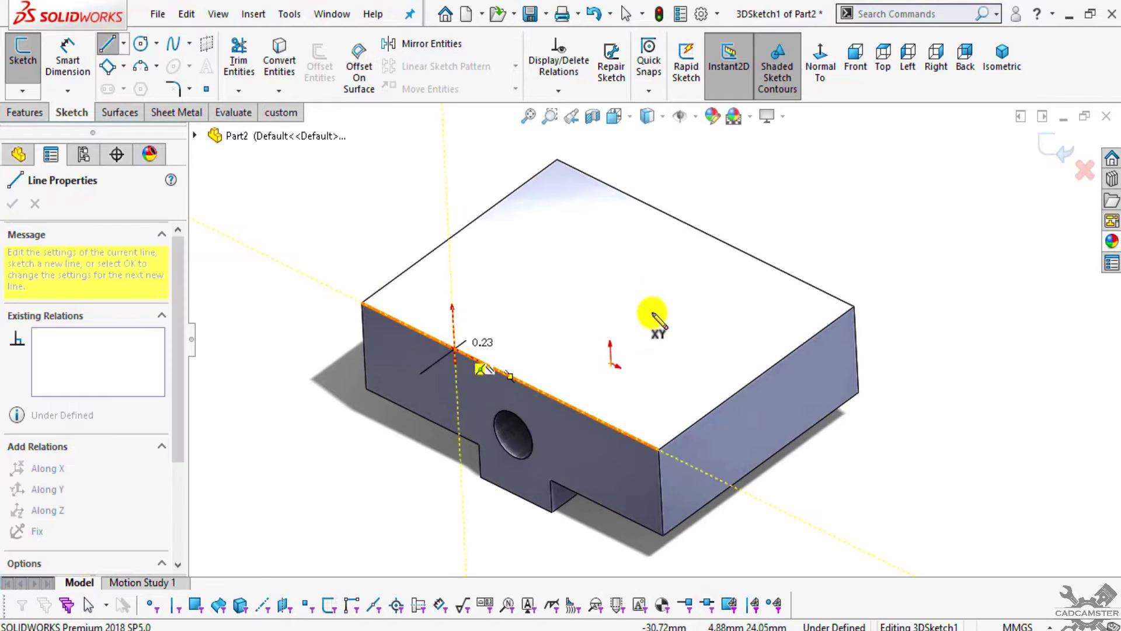
{"action": "mouse_move", "coordinate": [726, 260]}
{"action": "middle_mouse_down"}
{"action": "mouse_move", "coordinate": [738, 201]}
{"action": "mouse_move", "coordinate": [726, 240]}
{"action": "middle_mouse_up"}
{"action": "scroll", "coordinate": [670, 241], "scroll_direction": "down", "scroll_amount": 3}
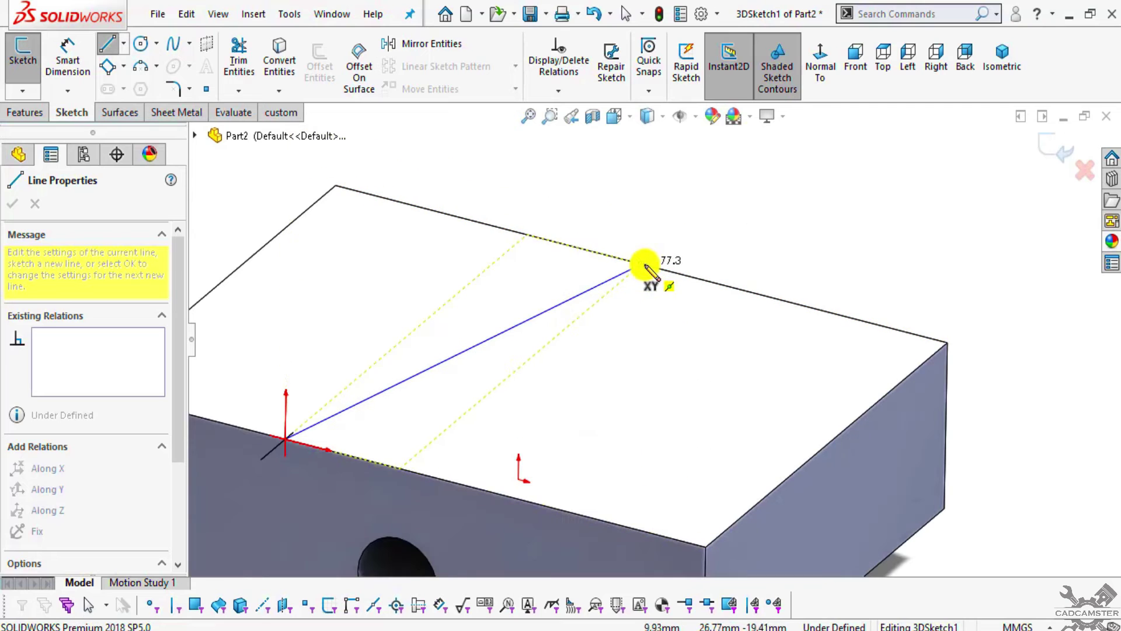
{"action": "left_click", "coordinate": [673, 272]}
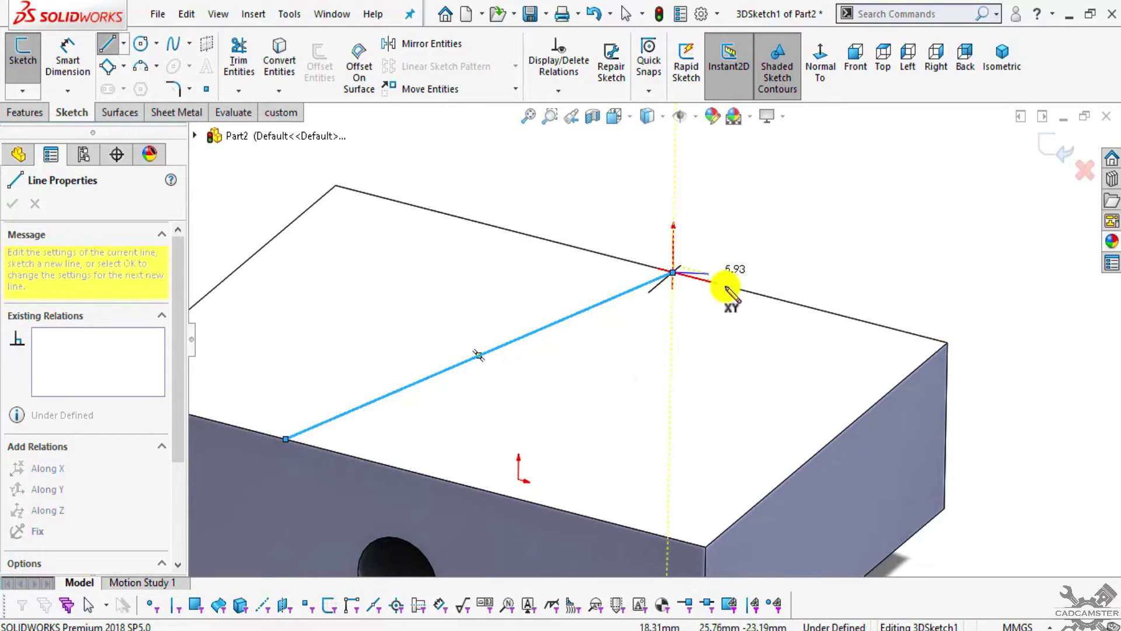
{"action": "mouse_move", "coordinate": [600, 295]}
{"action": "middle_mouse_down"}
{"action": "mouse_move", "coordinate": [594, 205]}
{"action": "mouse_move", "coordinate": [518, 372]}
{"action": "mouse_move", "coordinate": [613, 205]}
{"action": "mouse_move", "coordinate": [545, 247]}
{"action": "mouse_move", "coordinate": [616, 283]}
{"action": "middle_mouse_up"}
{"action": "scroll", "coordinate": [688, 301], "scroll_direction": "up", "scroll_amount": 2}
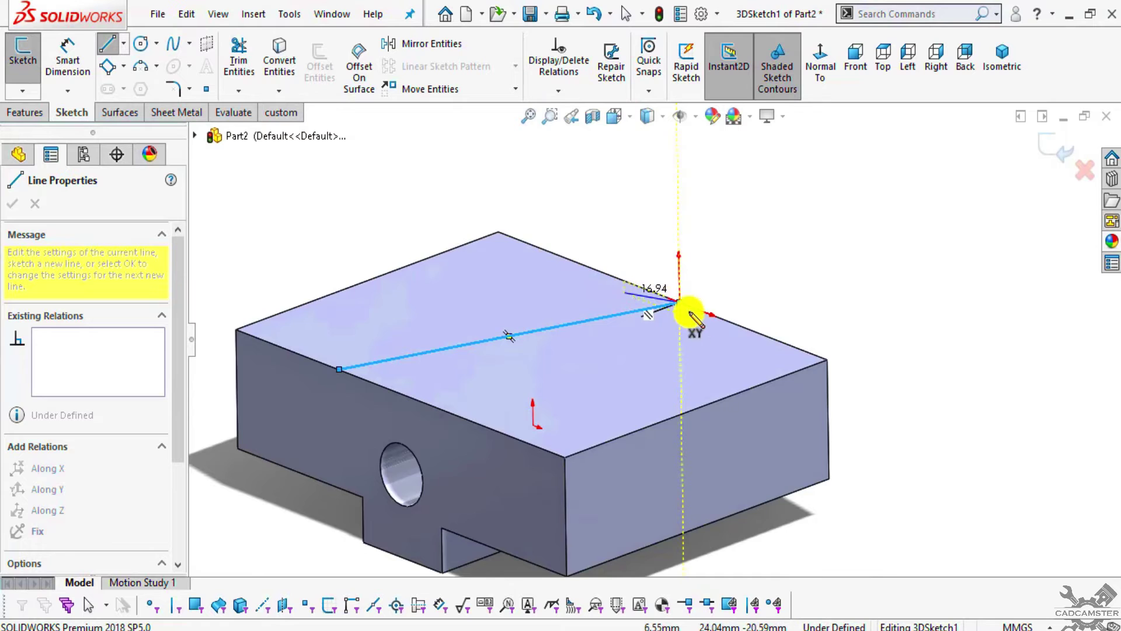
{"action": "scroll", "coordinate": [642, 359], "scroll_direction": "down", "scroll_amount": 1}
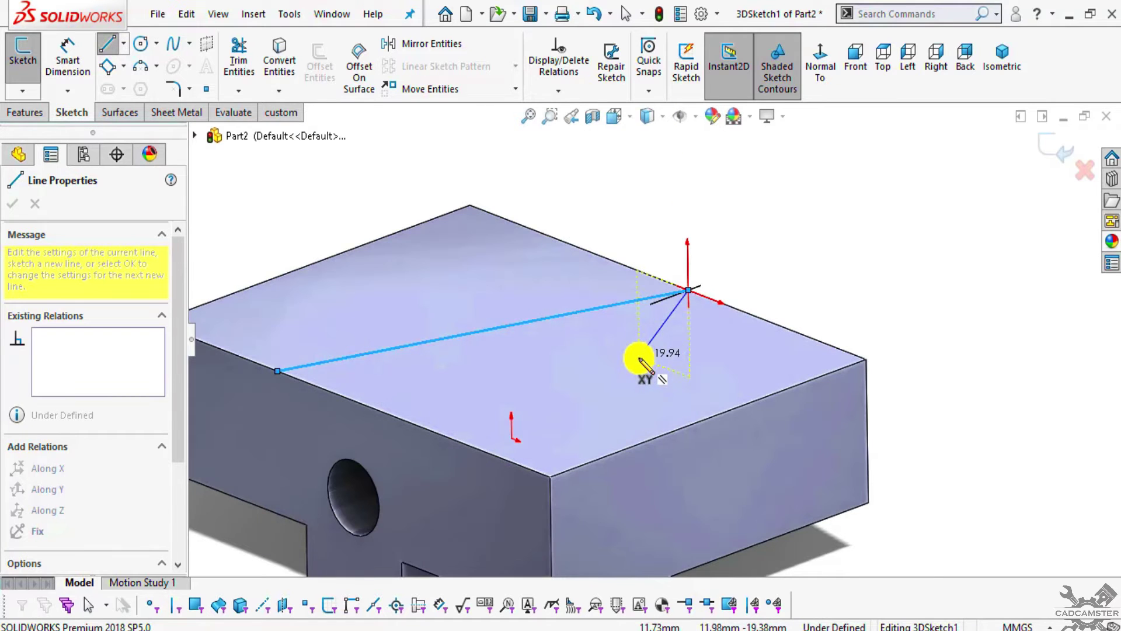
{"action": "key", "text": "Escape"}
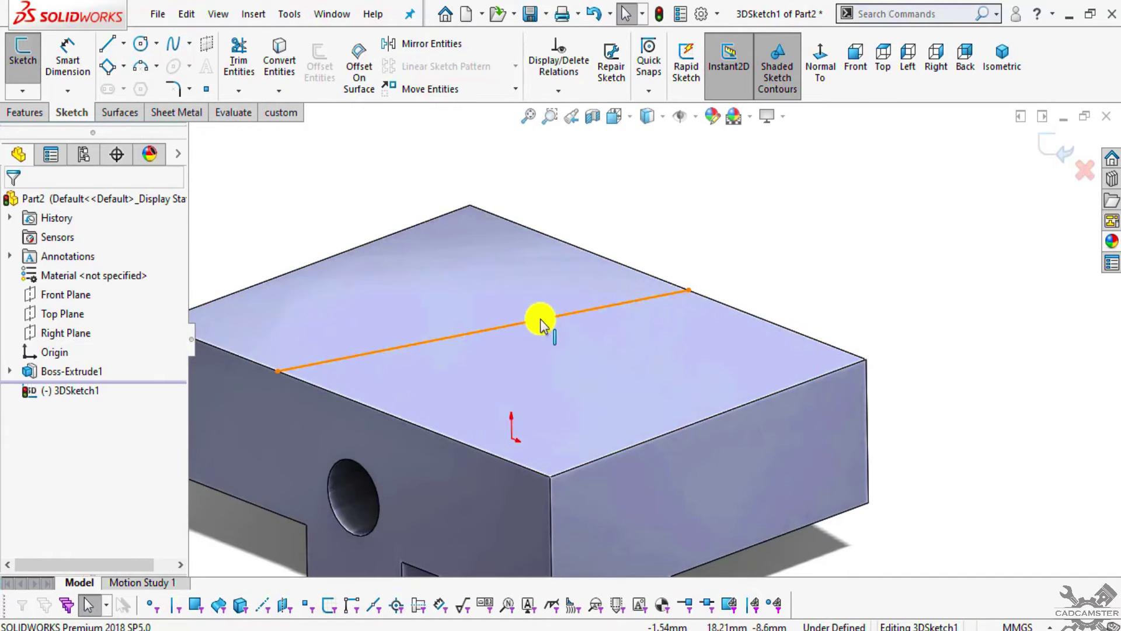
Step: Convert the slanted line to construction geometry and circle the 60° angle on the reference drawing in Snip & Sketch
{"action": "left_click", "coordinate": [540, 320]}
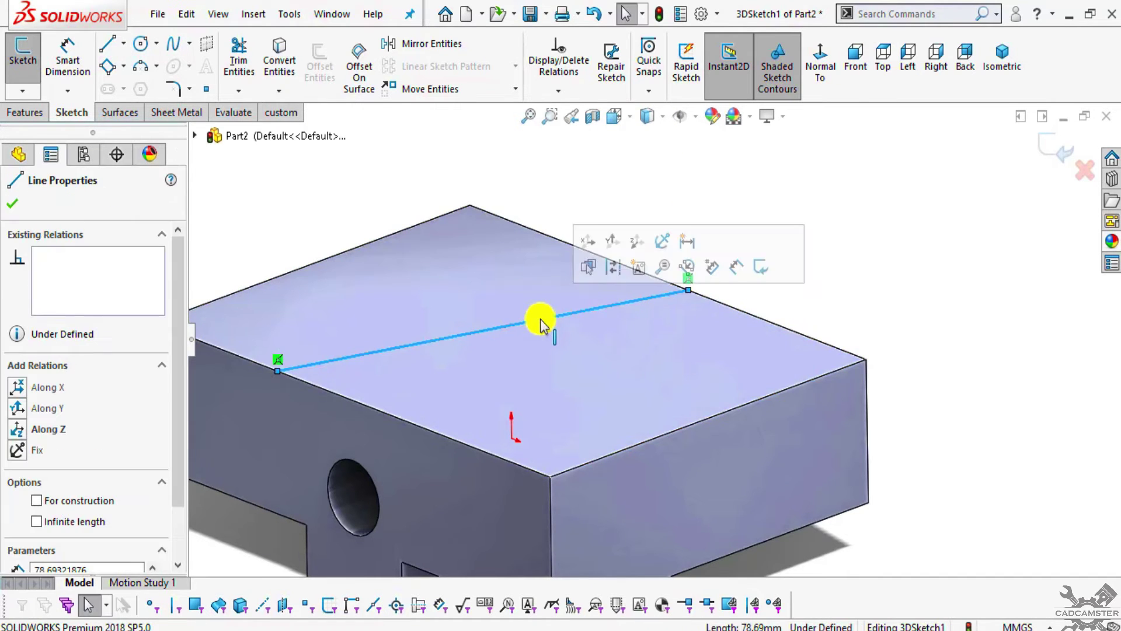
{"action": "left_click", "coordinate": [618, 270]}
{"action": "scroll", "coordinate": [671, 365], "scroll_direction": "up", "scroll_amount": 1}
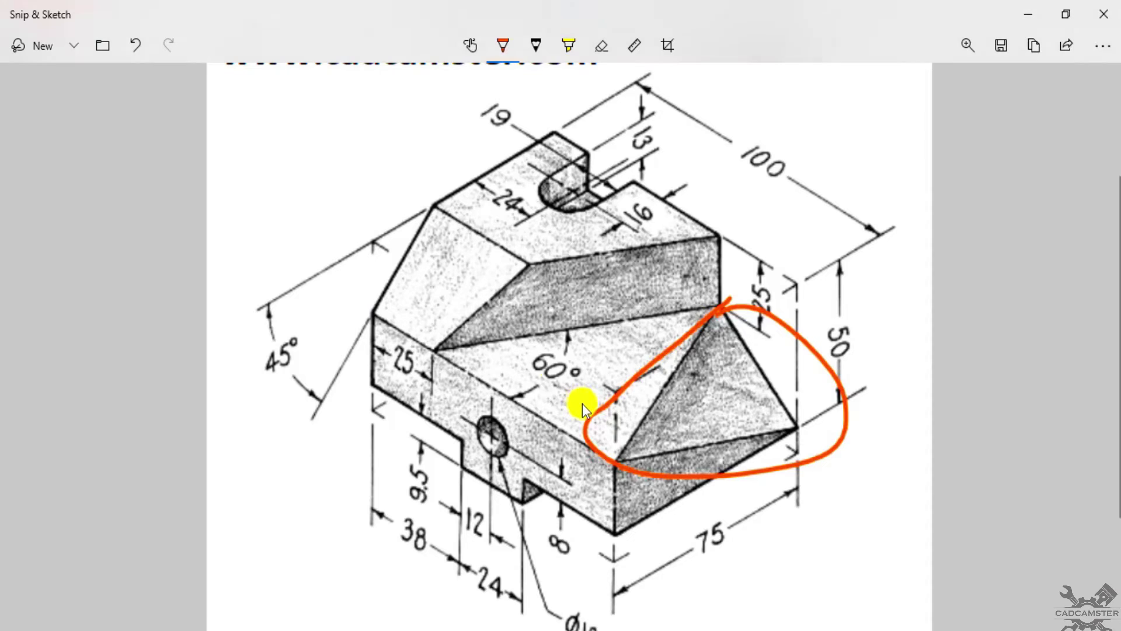
{"action": "mouse_move", "coordinate": [546, 358]}
{"action": "left_mouse_down"}
{"action": "mouse_move", "coordinate": [517, 374]}
{"action": "mouse_move", "coordinate": [571, 373]}
{"action": "mouse_move", "coordinate": [513, 333]}
{"action": "left_mouse_up"}
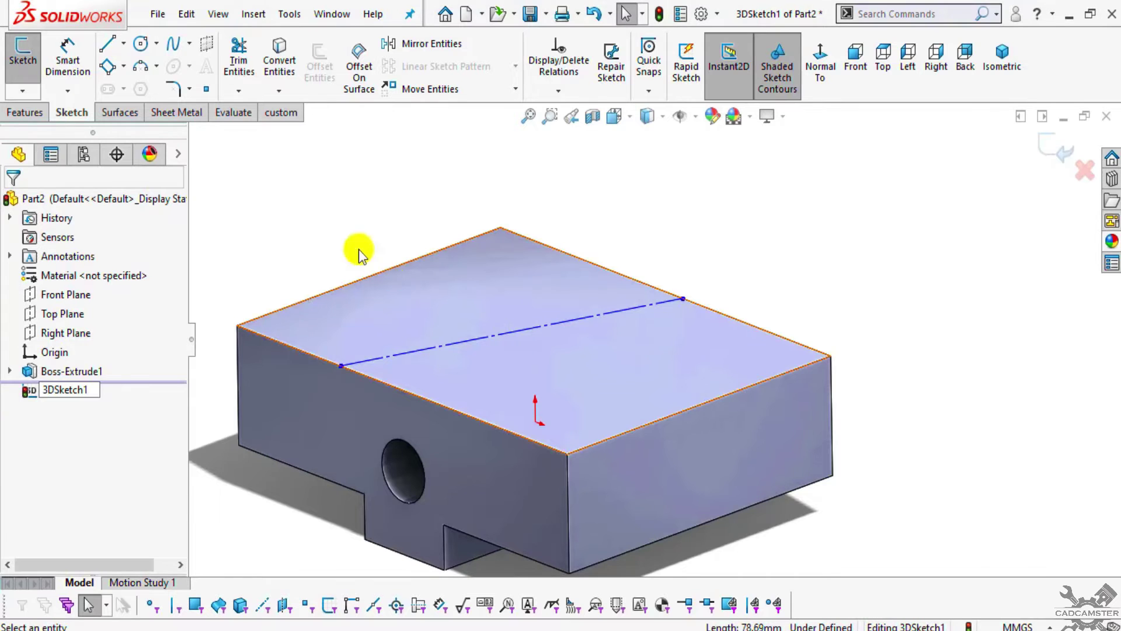
Step: Dimension the angle between the construction line and the block's top front edge as 60°
{"action": "left_click", "coordinate": [70, 79]}
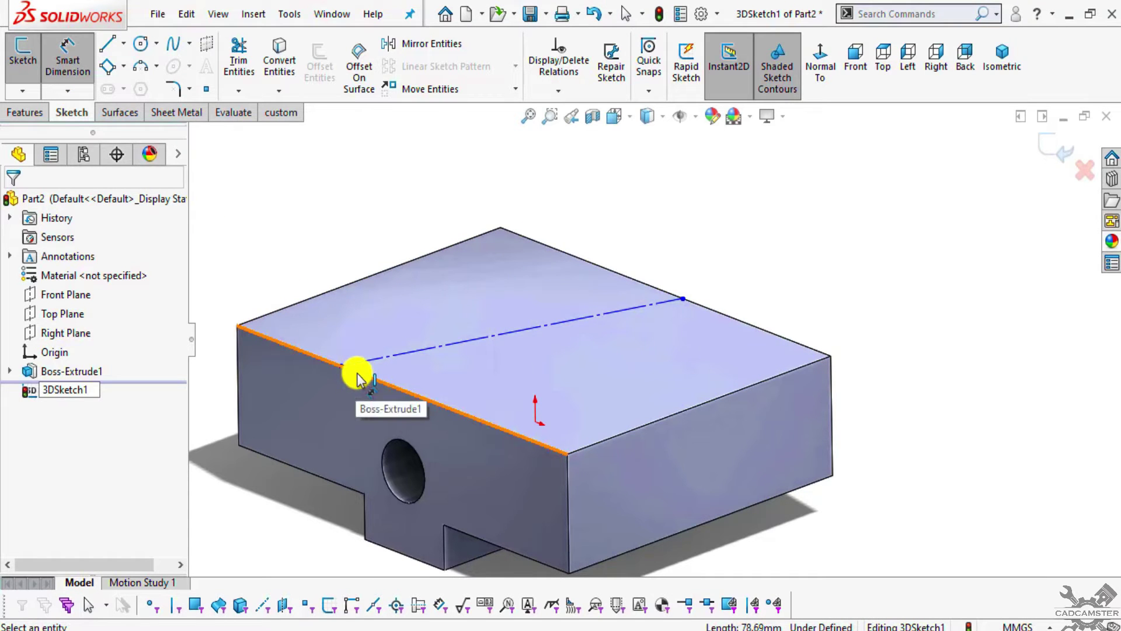
{"action": "left_click", "coordinate": [351, 369]}
{"action": "middle_click_drag", "start_coordinate": [438, 363], "coordinate": [446, 406]}
{"action": "scroll", "coordinate": [438, 391], "scroll_direction": "down", "scroll_amount": 3}
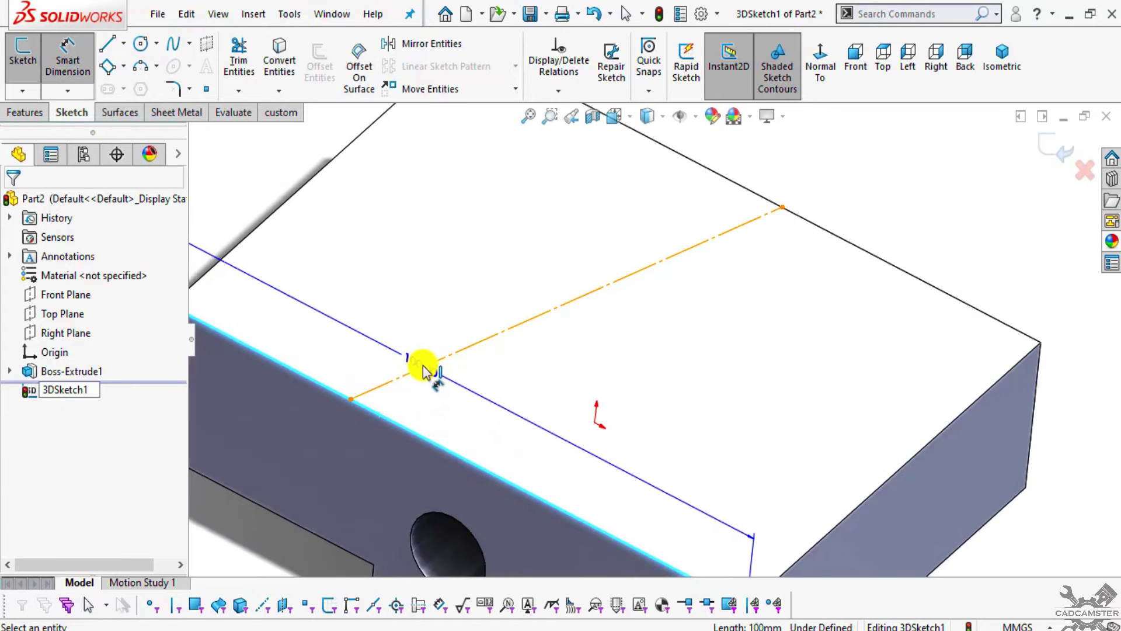
{"action": "left_click", "coordinate": [426, 370]}
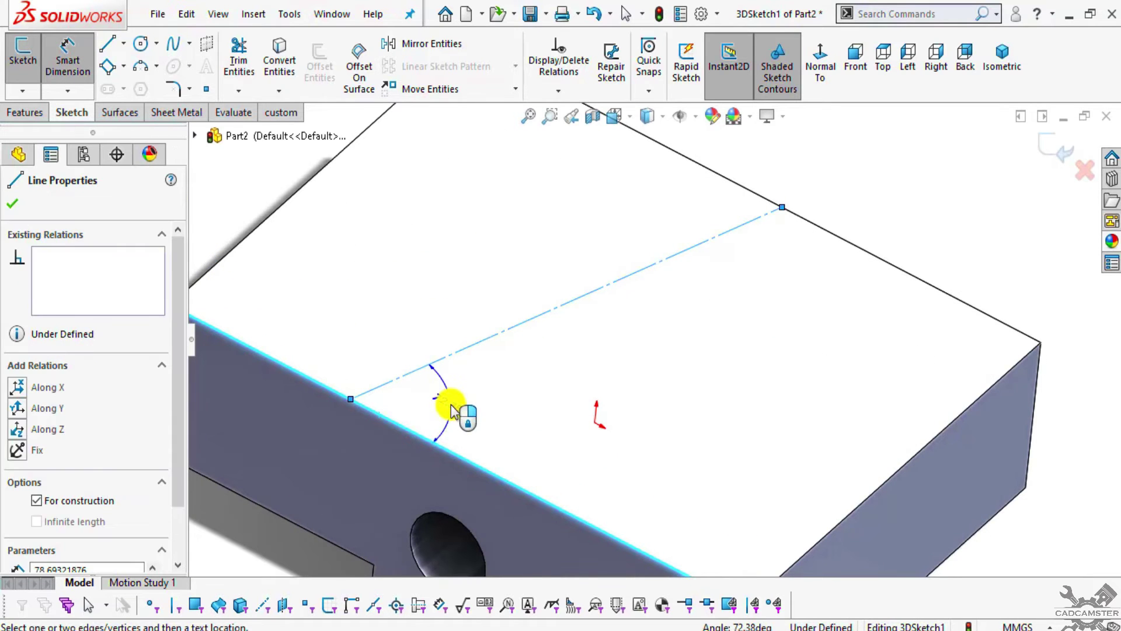
{"action": "left_click", "coordinate": [451, 408]}
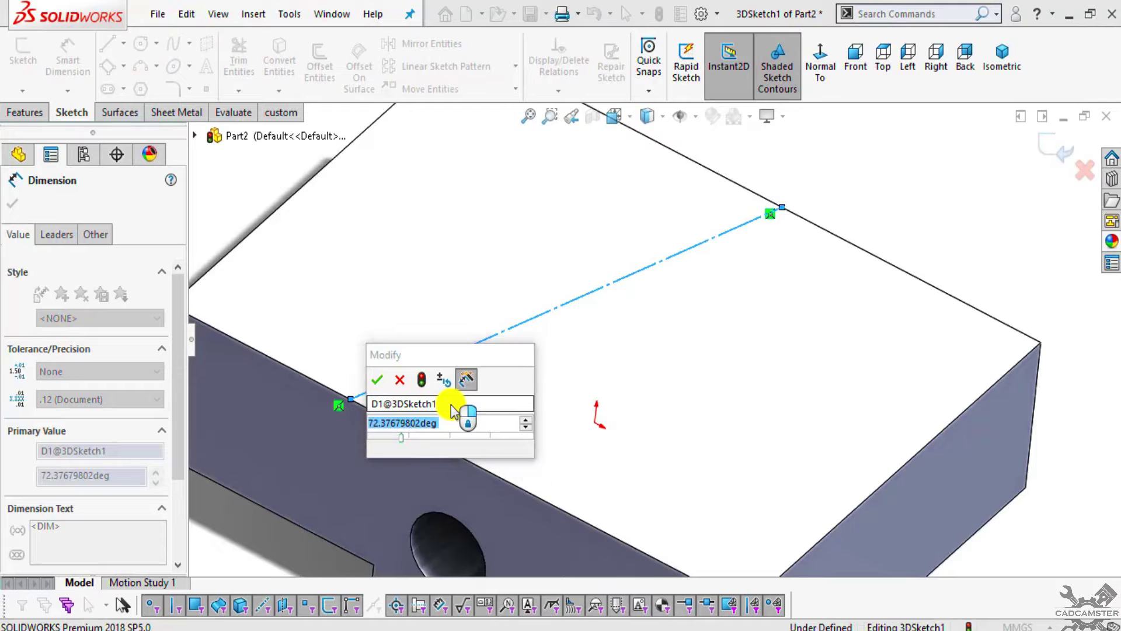
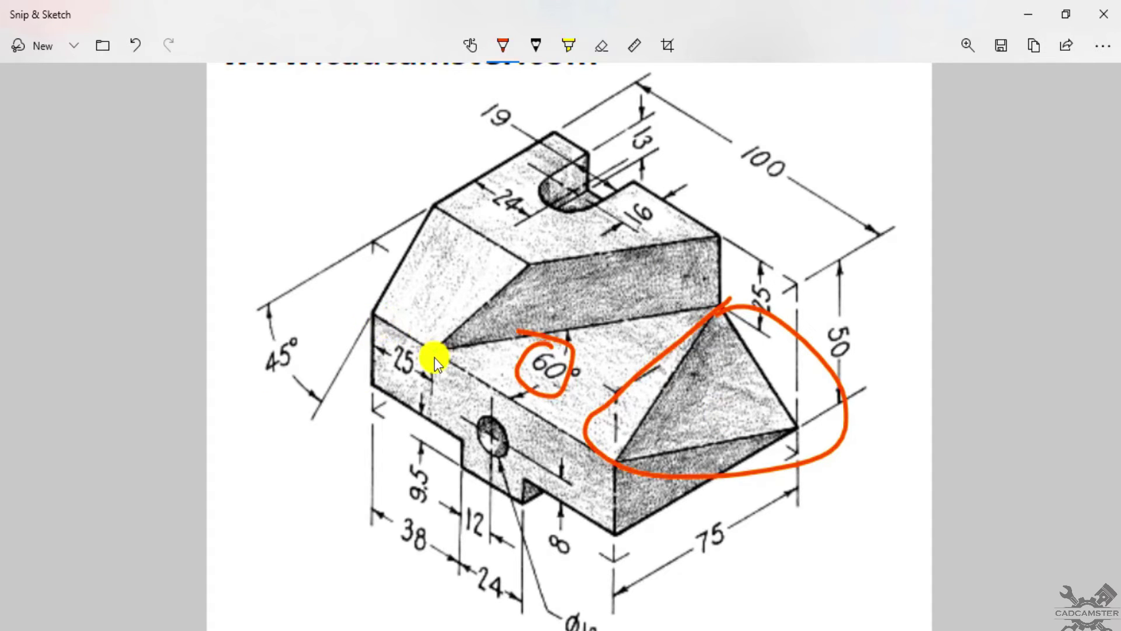
{"action": "key", "text": "alt+Tab"}
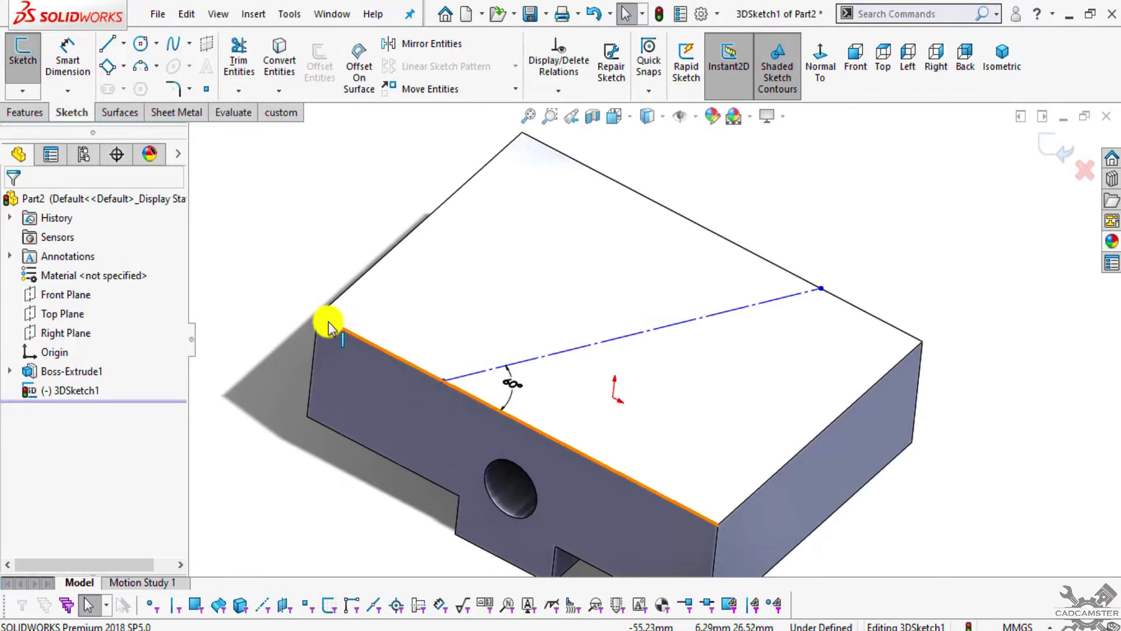
{"action": "scroll", "coordinate": [328, 327], "scroll_direction": "down", "scroll_amount": 3}
{"action": "left_click", "coordinate": [585, 428]}
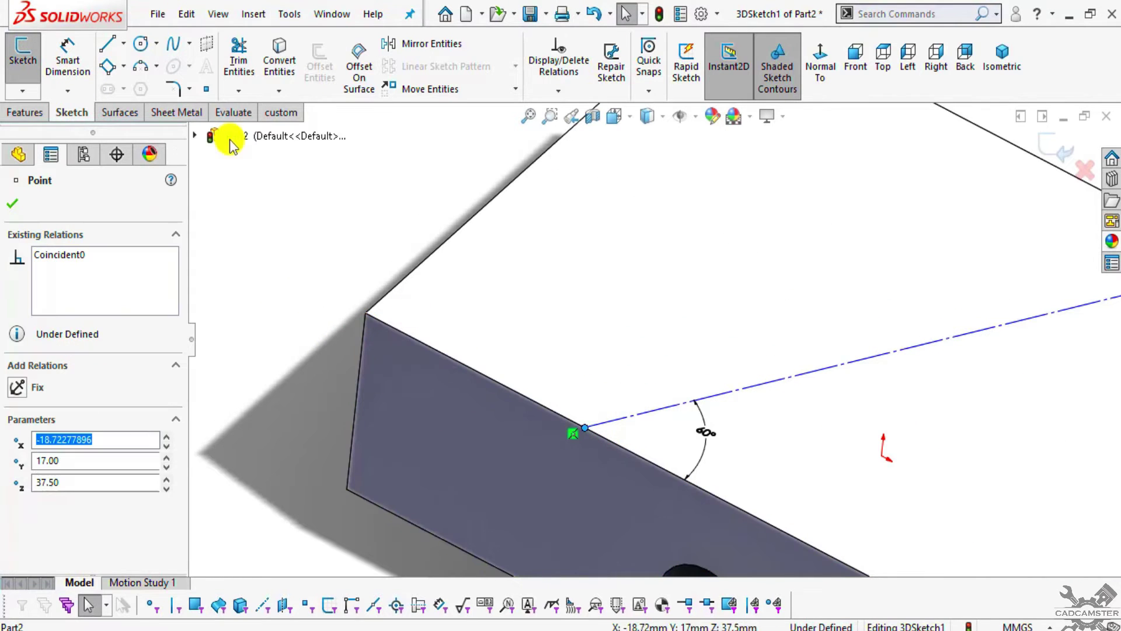
{"action": "left_click", "coordinate": [67, 58]}
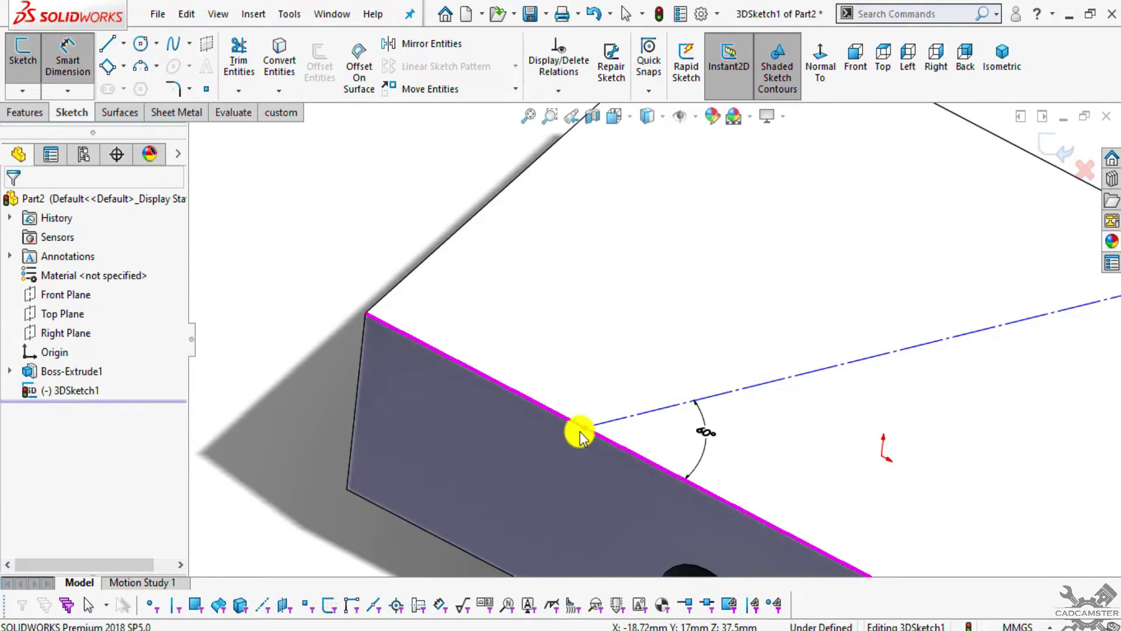
{"action": "left_click", "coordinate": [585, 430]}
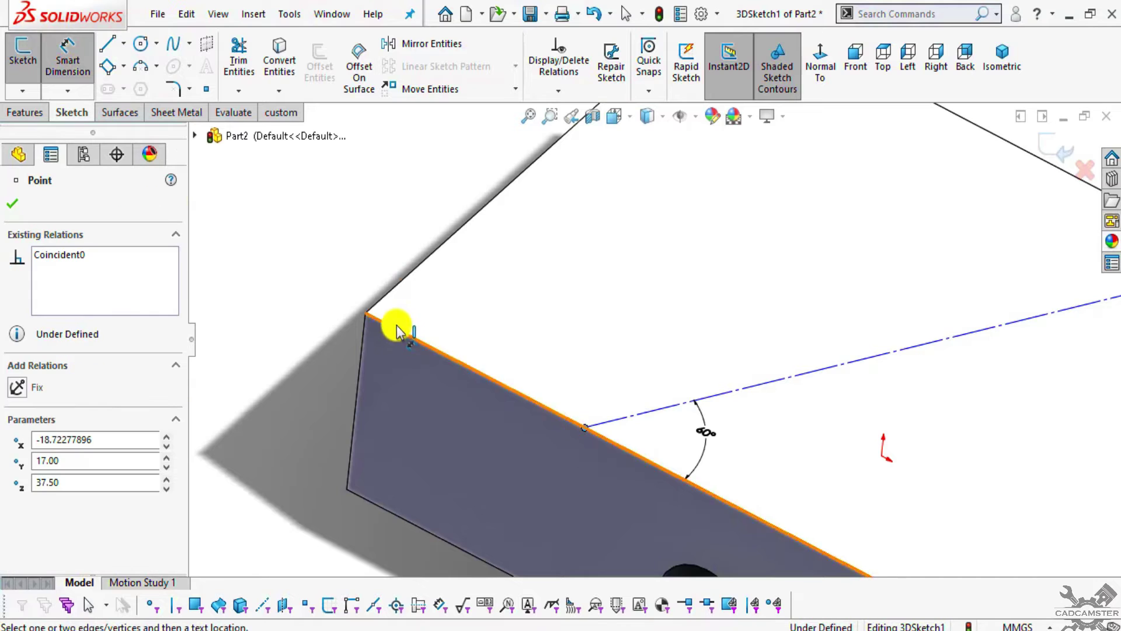
{"action": "left_click", "coordinate": [367, 315]}
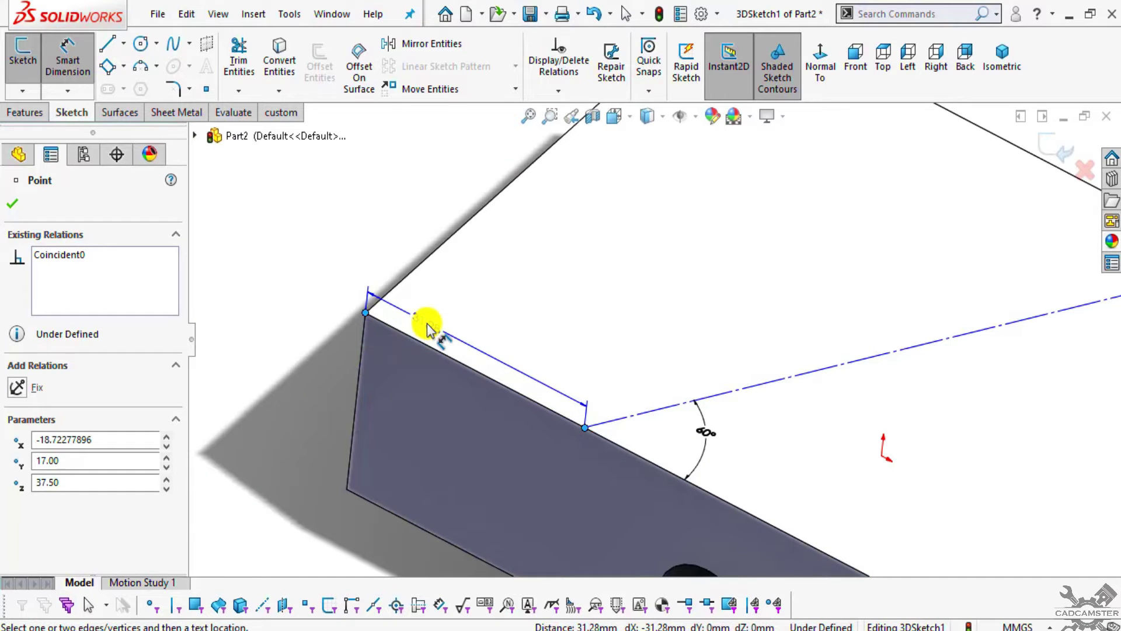
{"action": "key", "text": "Escape"}
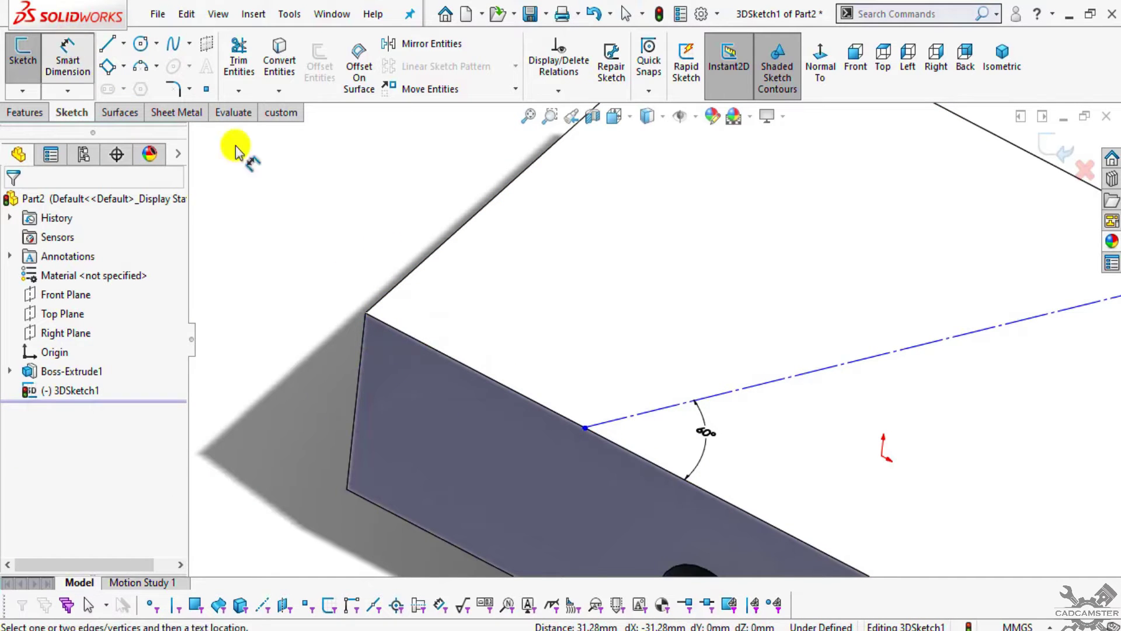
Step: Dimension the construction line's front endpoint 25 mm from the top face's left side edge
{"action": "left_click", "coordinate": [587, 430]}
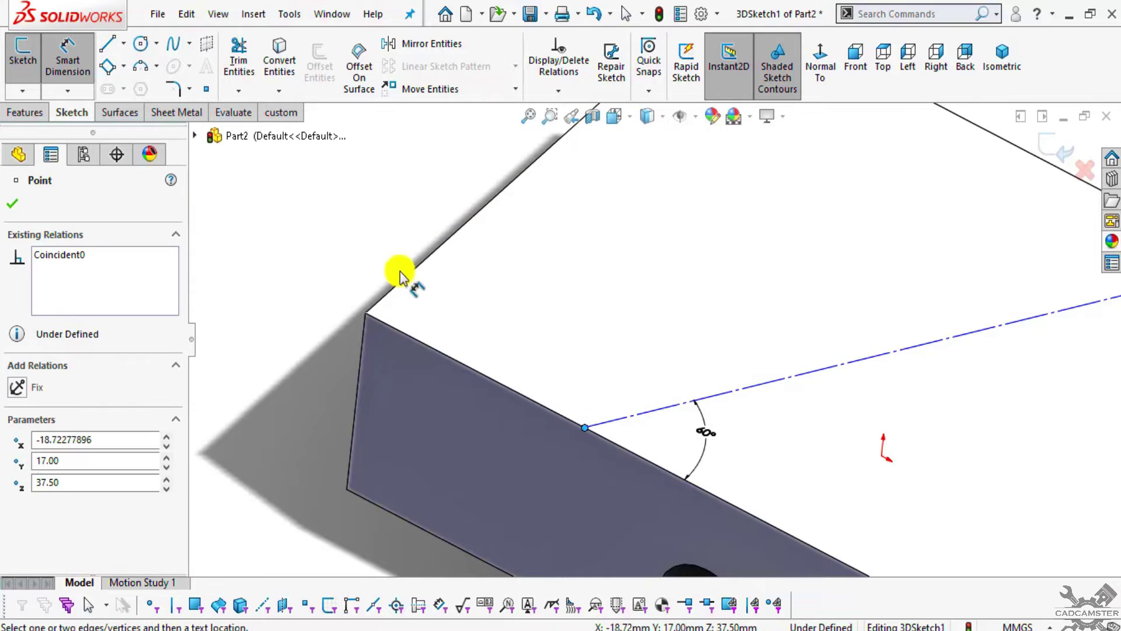
{"action": "left_click", "coordinate": [407, 282]}
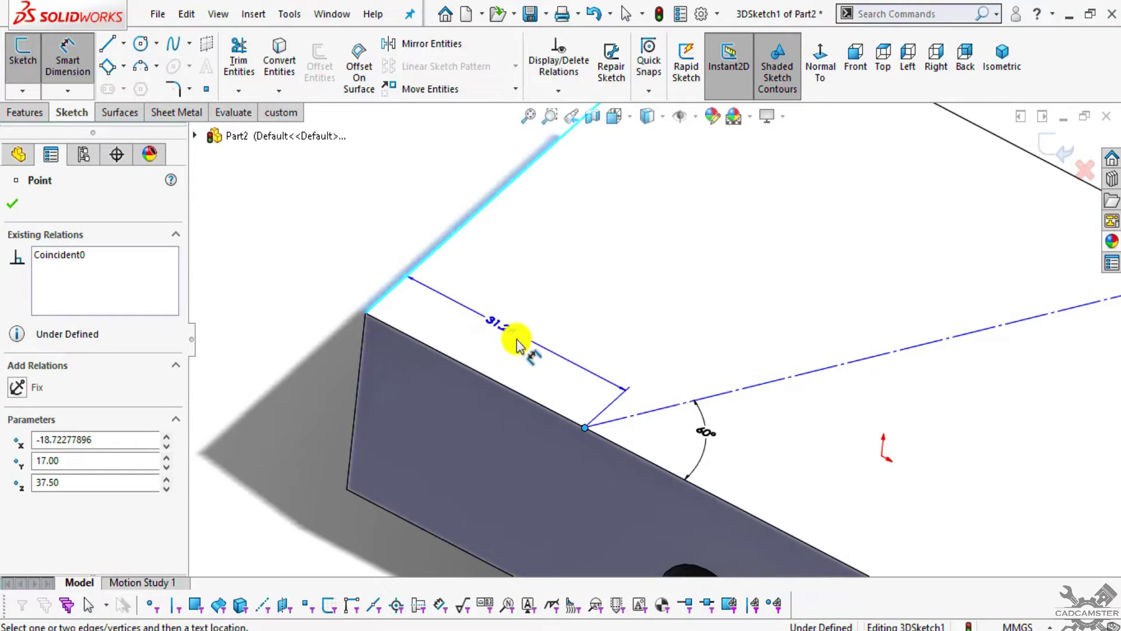
{"action": "left_click", "coordinate": [512, 355]}
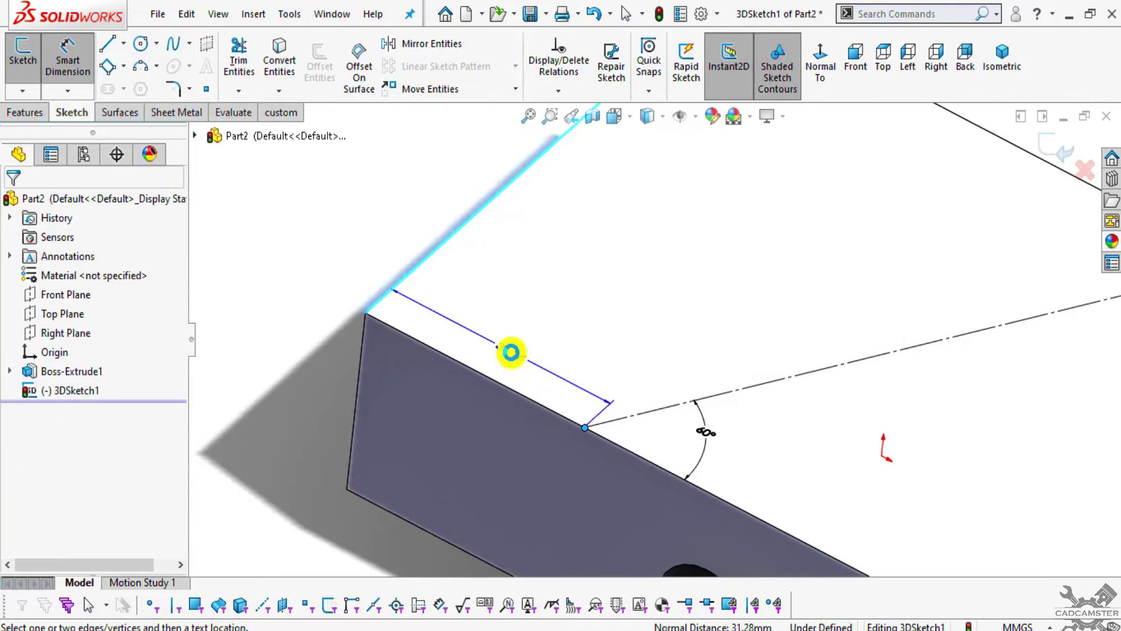
{"action": "type", "text": "25"}
{"action": "key", "text": "Return"}
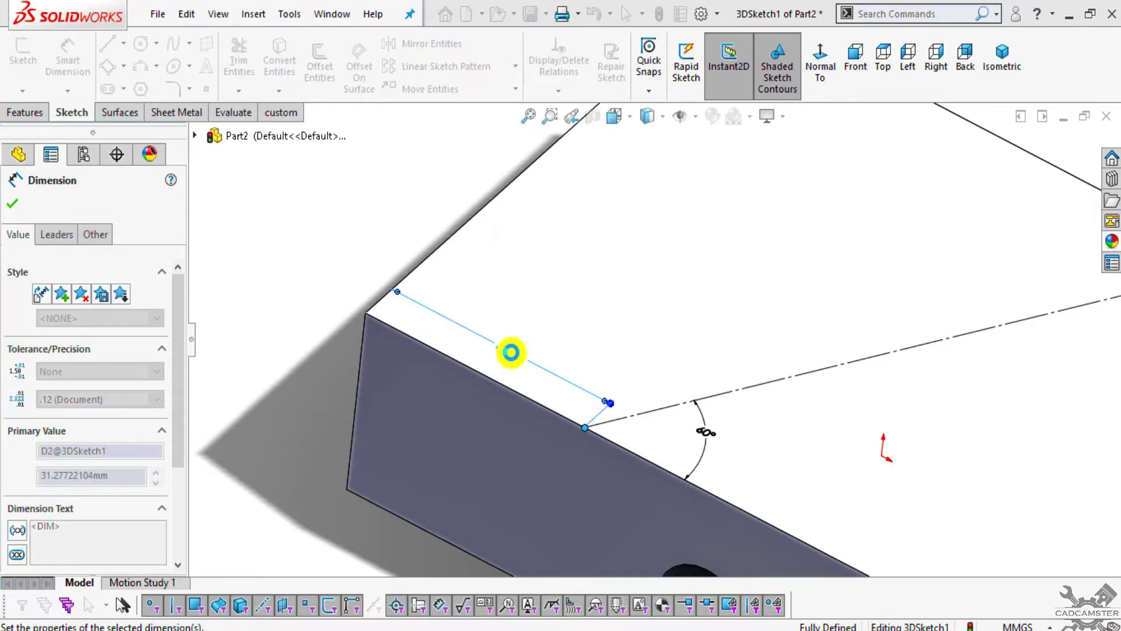
Step: Check the triangular corner cut on the reference drawing in Snip & Sketch and return to SOLIDWORKS
{"action": "scroll", "coordinate": [374, 258], "scroll_direction": "up", "scroll_amount": 6}
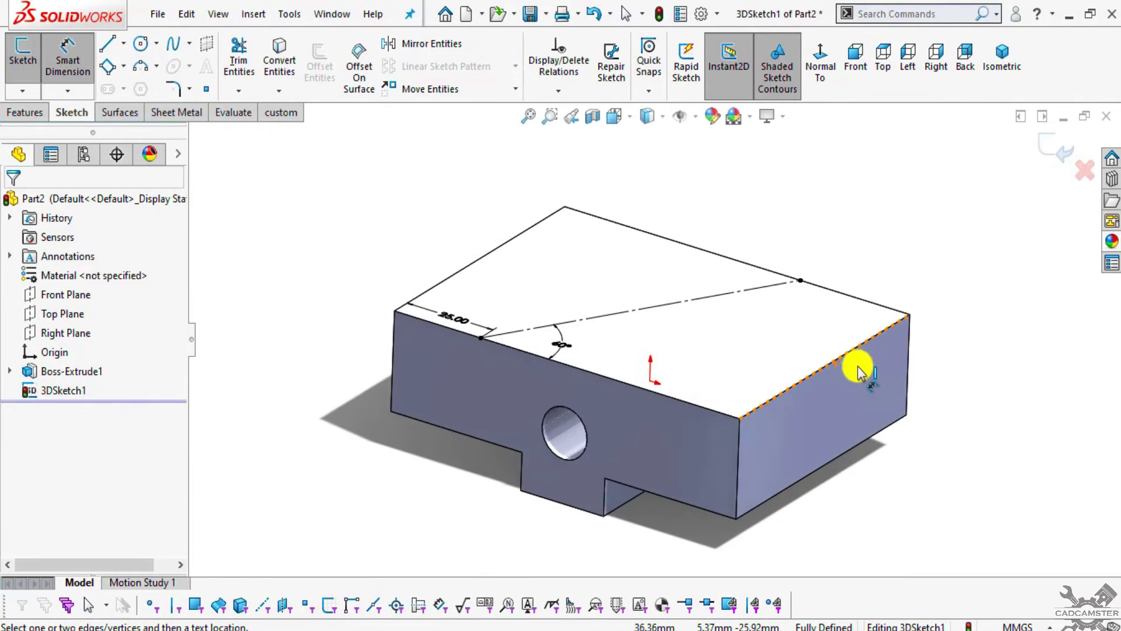
{"action": "key", "text": "alt+Tab"}
{"action": "key", "text": "alt+Tab"}
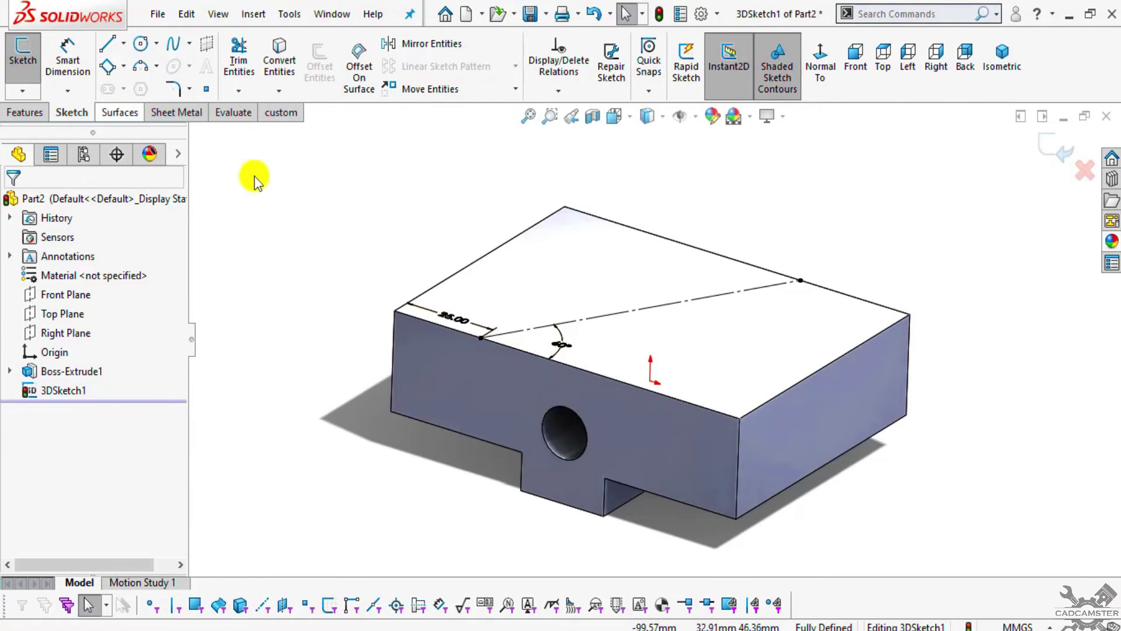
{"action": "middle_click_drag", "start_coordinate": [718, 418], "coordinate": [673, 413]}
{"action": "key", "text": "alt+Tab"}
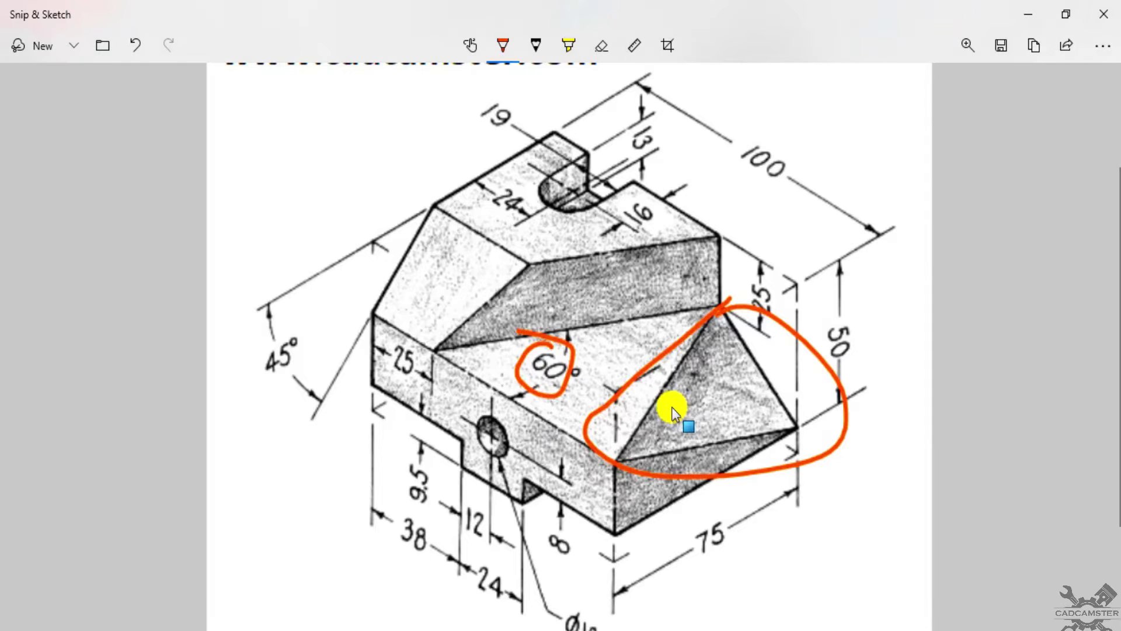
{"action": "key", "text": "alt+Tab"}
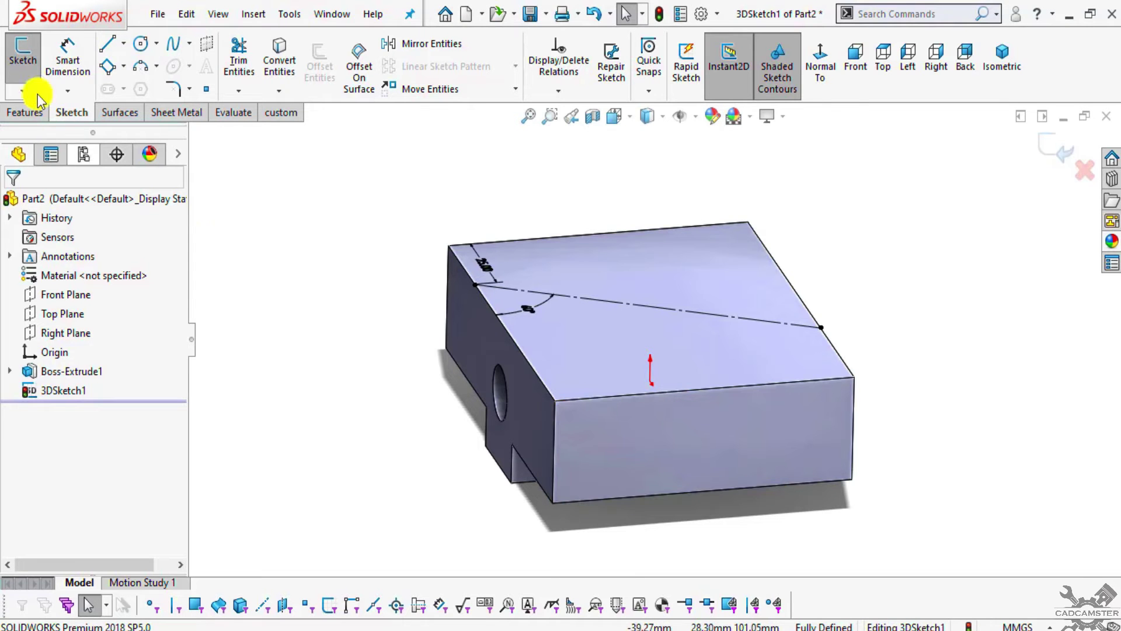
Step: Draw an 81.42 mm construction line across the top face from its front corner beside the cut end to the 60° line's back endpoint
{"action": "left_click", "coordinate": [122, 45]}
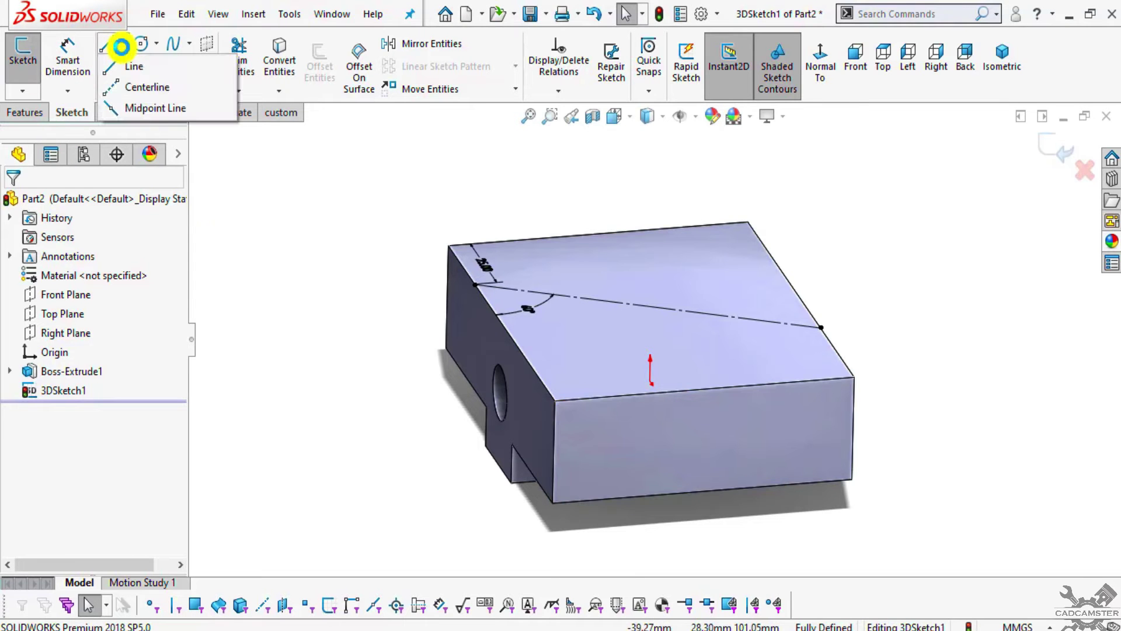
{"action": "left_click", "coordinate": [143, 87]}
{"action": "scroll", "coordinate": [584, 374], "scroll_direction": "down", "scroll_amount": 2}
{"action": "scroll", "coordinate": [575, 369], "scroll_direction": "down", "scroll_amount": 2}
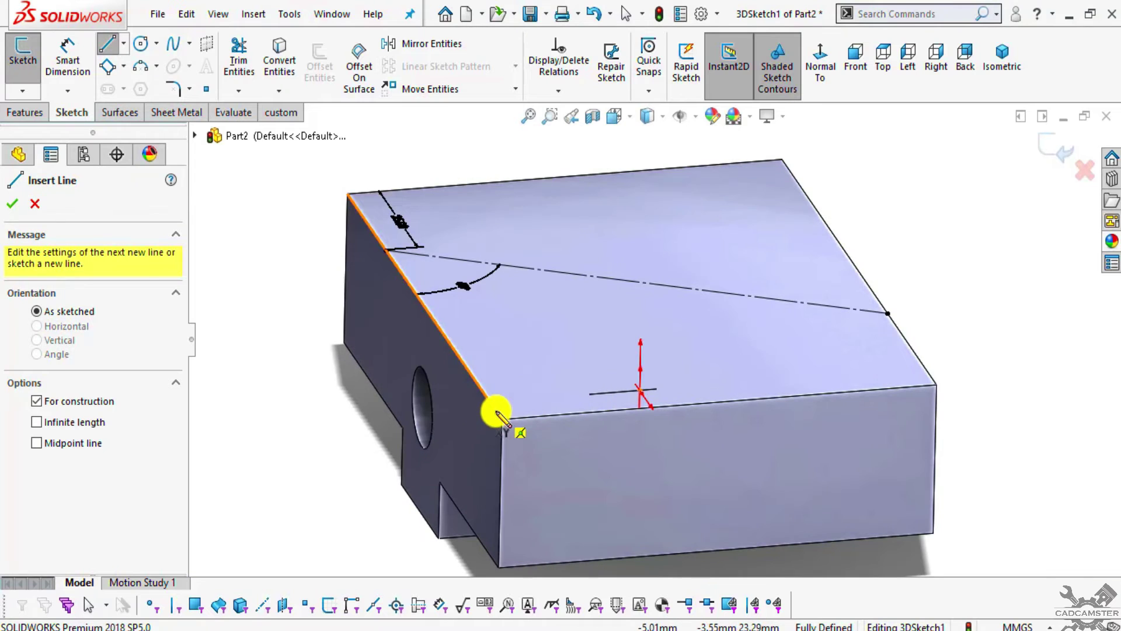
{"action": "left_click_drag", "start_coordinate": [501, 421], "coordinate": [887, 316]}
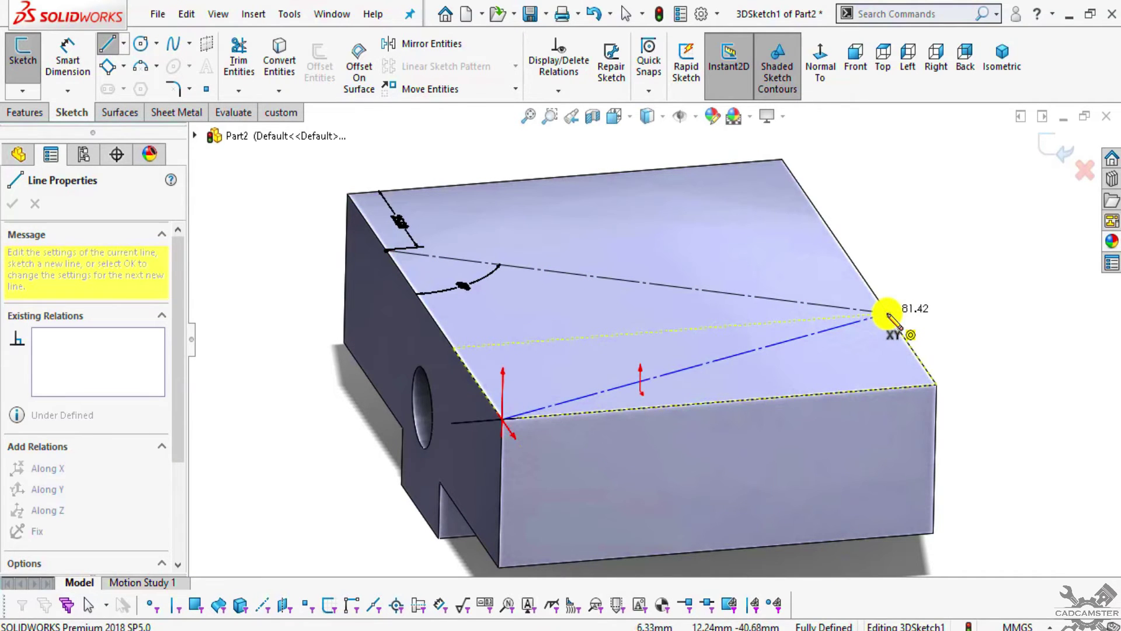
{"action": "left_click", "coordinate": [888, 315]}
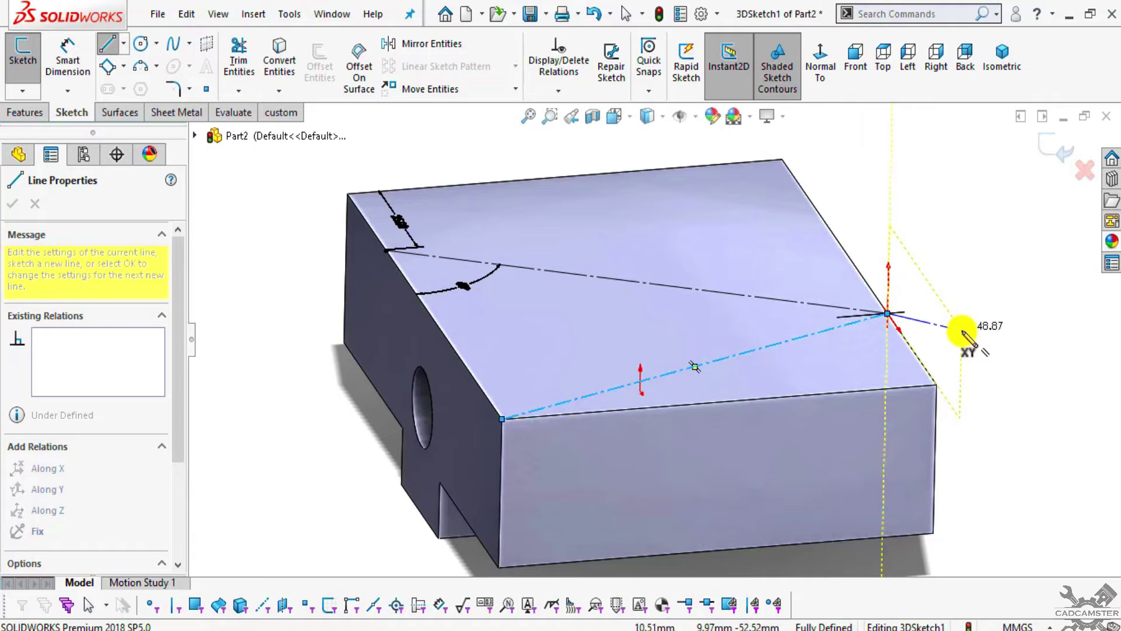
{"action": "key", "text": "Escape"}
{"action": "key", "text": "Escape"}
Step: Draw a diagonal construction line on the side face from the same top front corner to the opposite bottom back corner
{"action": "mouse_move", "coordinate": [800, 426]}
{"action": "middle_mouse_down"}
{"action": "mouse_move", "coordinate": [804, 411]}
{"action": "mouse_move", "coordinate": [720, 420]}
{"action": "mouse_move", "coordinate": [642, 408]}
{"action": "middle_mouse_up"}
{"action": "left_click", "coordinate": [123, 43]}
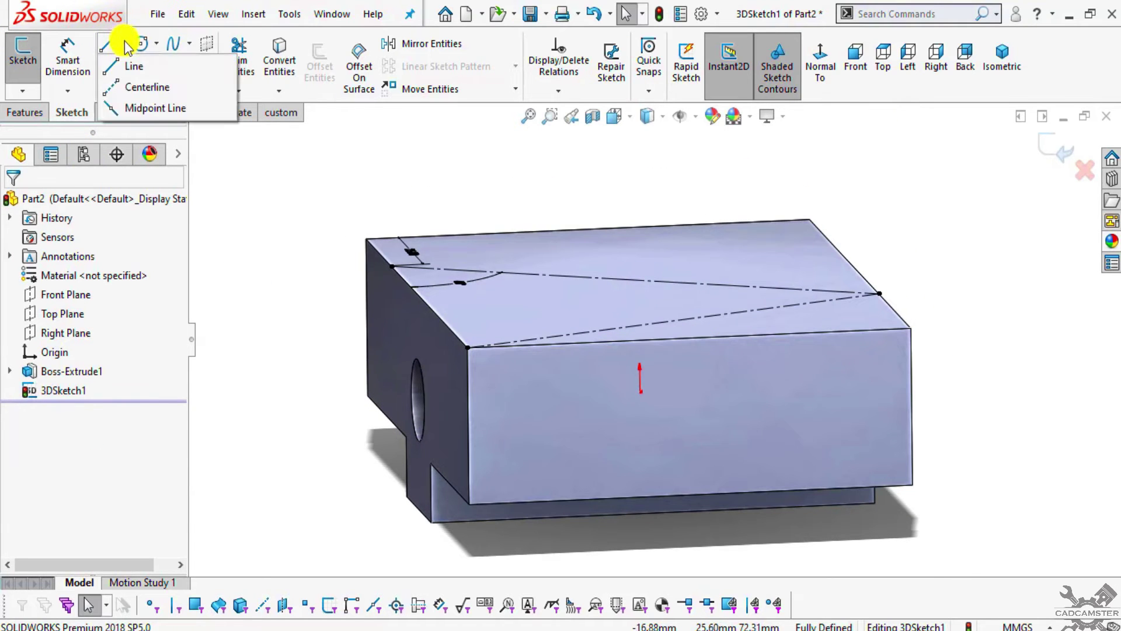
{"action": "left_click", "coordinate": [132, 87]}
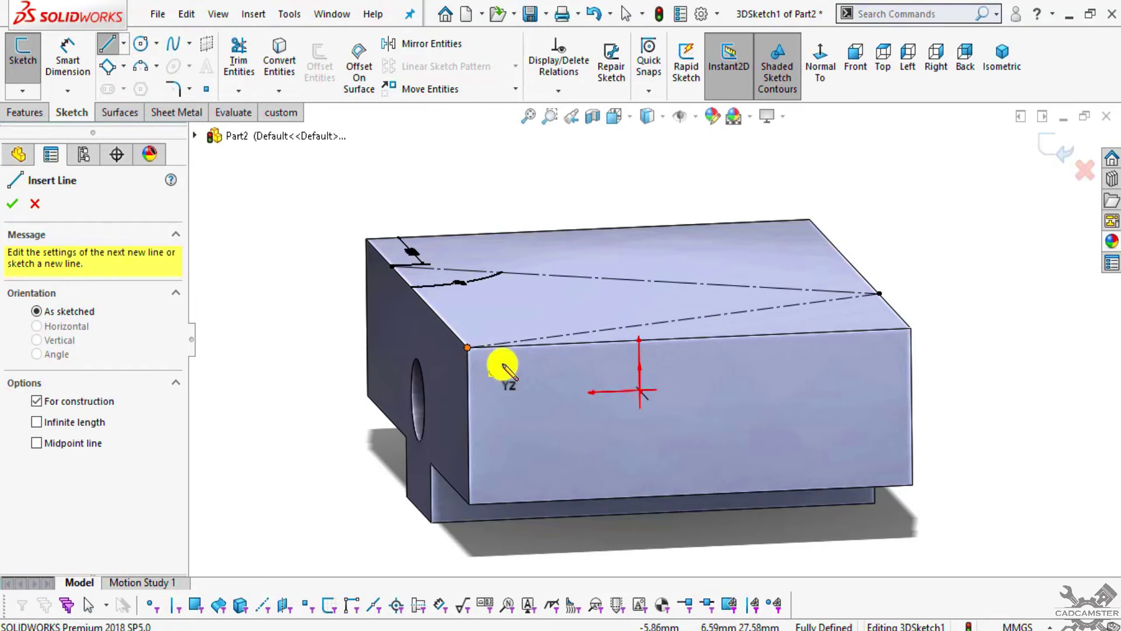
{"action": "left_click", "coordinate": [467, 347]}
{"action": "scroll", "coordinate": [923, 493], "scroll_direction": "down", "scroll_amount": 5}
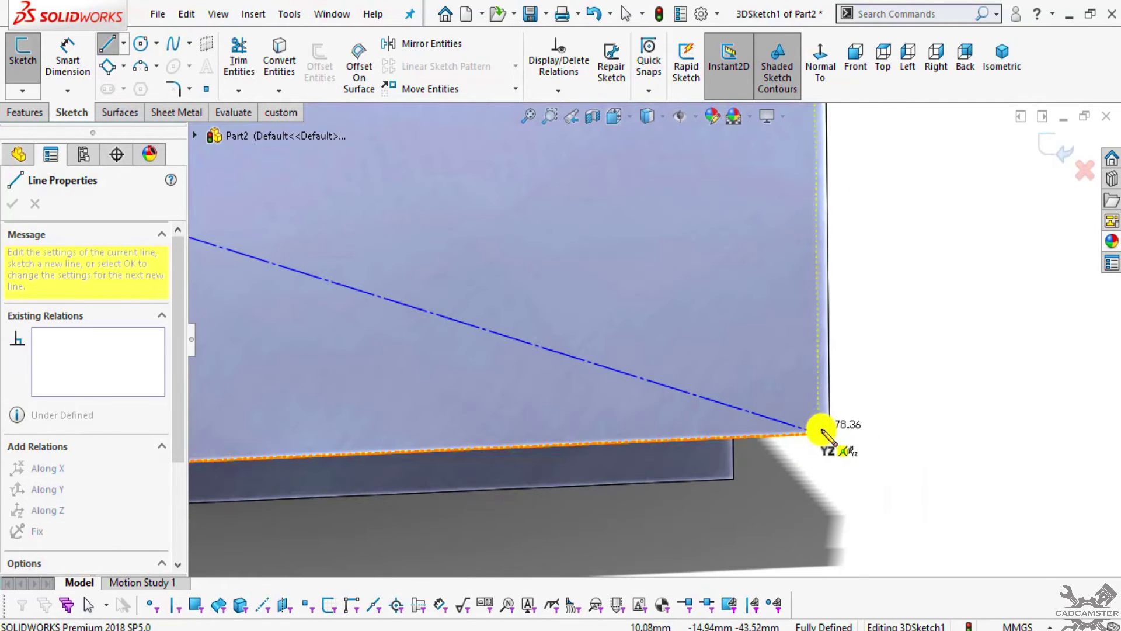
{"action": "left_click", "coordinate": [820, 432]}
{"action": "scroll", "coordinate": [890, 438], "scroll_direction": "up", "scroll_amount": 3}
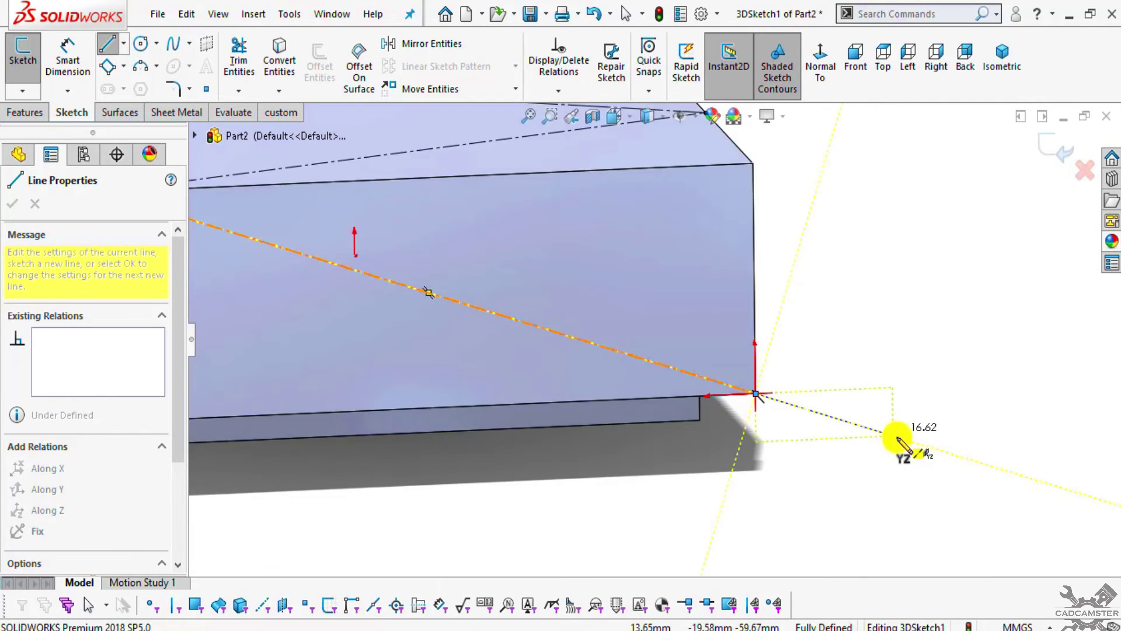
{"action": "scroll", "coordinate": [876, 442], "scroll_direction": "up", "scroll_amount": 3}
{"action": "key", "text": "Escape"}
Step: Close the triangle with a construction line on the back face from the bottom corner to the 60° line's back endpoint
{"action": "middle_click_drag", "start_coordinate": [759, 409], "coordinate": [715, 447]}
{"action": "left_click", "coordinate": [123, 42]}
{"action": "left_click", "coordinate": [146, 86]}
{"action": "middle_click_drag", "start_coordinate": [656, 380], "coordinate": [610, 359]}
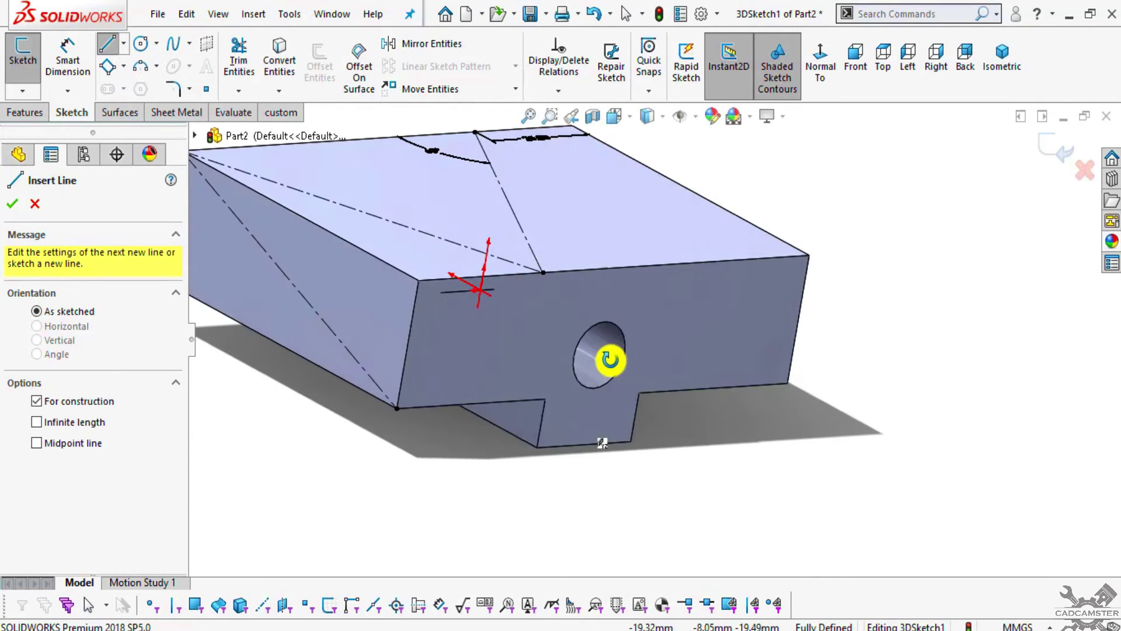
{"action": "scroll", "coordinate": [438, 368], "scroll_direction": "down", "scroll_amount": 3}
{"action": "left_click", "coordinate": [405, 432]}
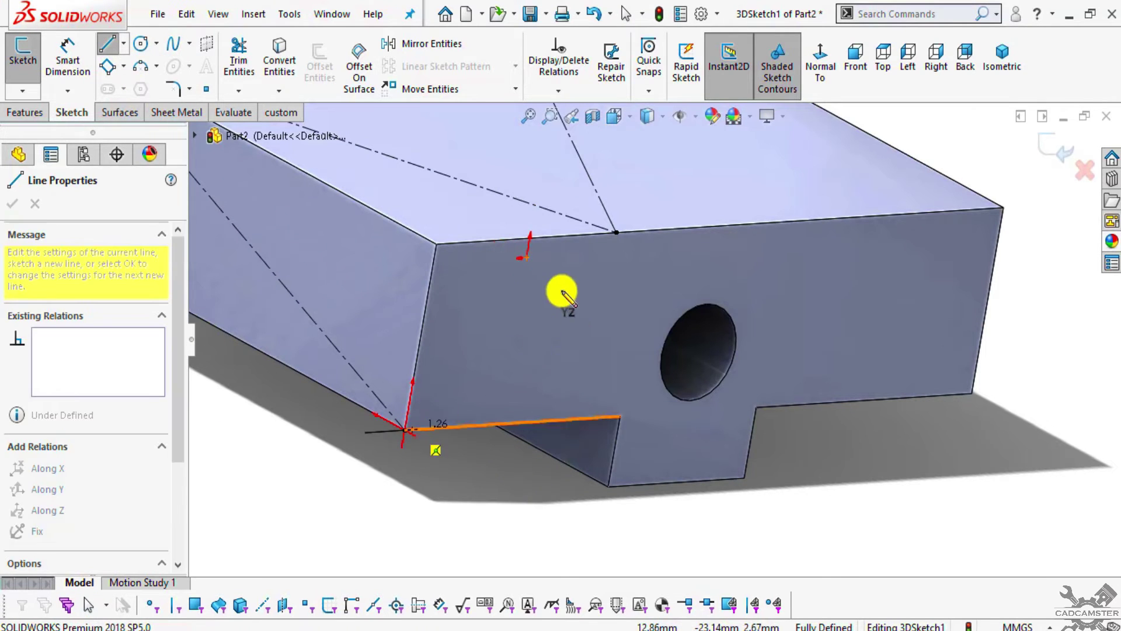
{"action": "left_click", "coordinate": [616, 233]}
{"action": "key", "text": "Escape"}
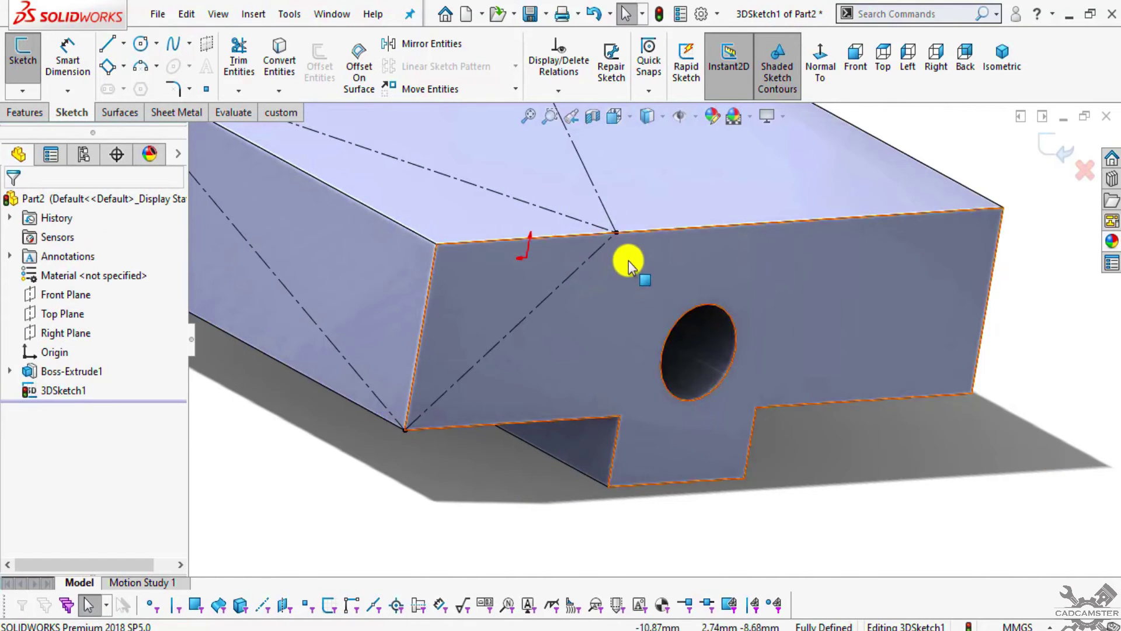
Step: Inspect the three construction lines of the corner-cut triangle on the top, side and back faces
{"action": "mouse_move", "coordinate": [689, 345]}
{"action": "middle_mouse_down"}
{"action": "mouse_move", "coordinate": [370, 313]}
{"action": "mouse_move", "coordinate": [485, 321]}
{"action": "mouse_move", "coordinate": [483, 426]}
{"action": "mouse_move", "coordinate": [520, 462]}
{"action": "mouse_move", "coordinate": [475, 313]}
{"action": "mouse_move", "coordinate": [370, 315]}
{"action": "mouse_move", "coordinate": [311, 390]}
{"action": "mouse_move", "coordinate": [327, 338]}
{"action": "mouse_move", "coordinate": [478, 281]}
{"action": "mouse_move", "coordinate": [484, 405]}
{"action": "mouse_move", "coordinate": [646, 258]}
{"action": "middle_mouse_up"}
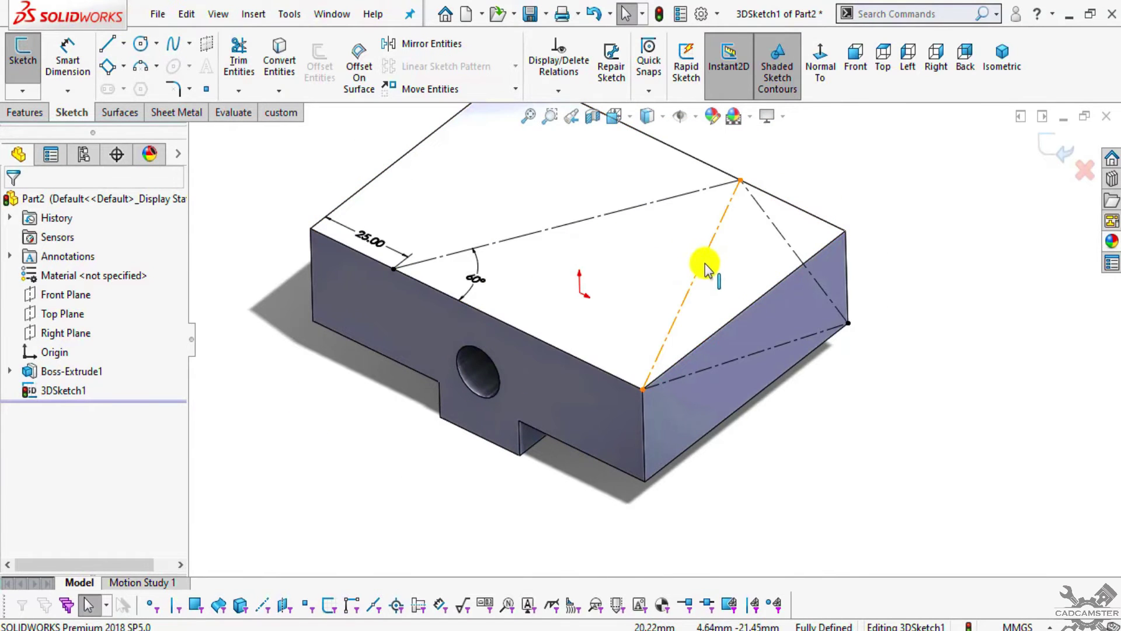
{"action": "left_click", "coordinate": [662, 267]}
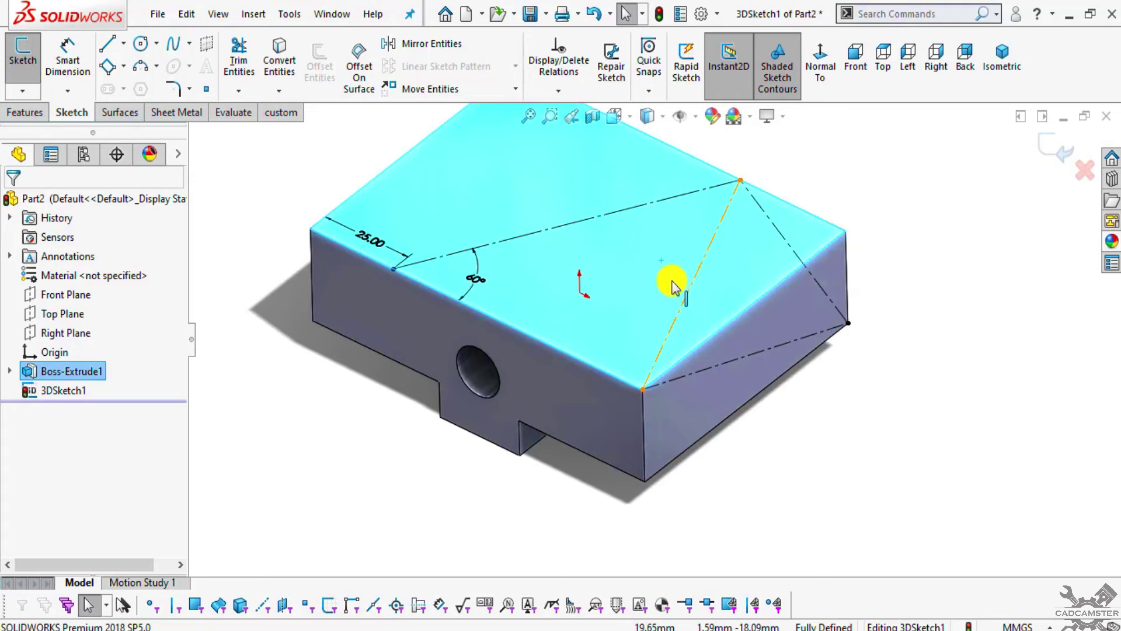
{"action": "left_click", "coordinate": [676, 285]}
{"action": "mouse_move", "coordinate": [638, 275]}
{"action": "middle_mouse_down"}
{"action": "mouse_move", "coordinate": [713, 331]}
{"action": "mouse_move", "coordinate": [698, 286]}
{"action": "mouse_move", "coordinate": [695, 304]}
{"action": "middle_mouse_up"}
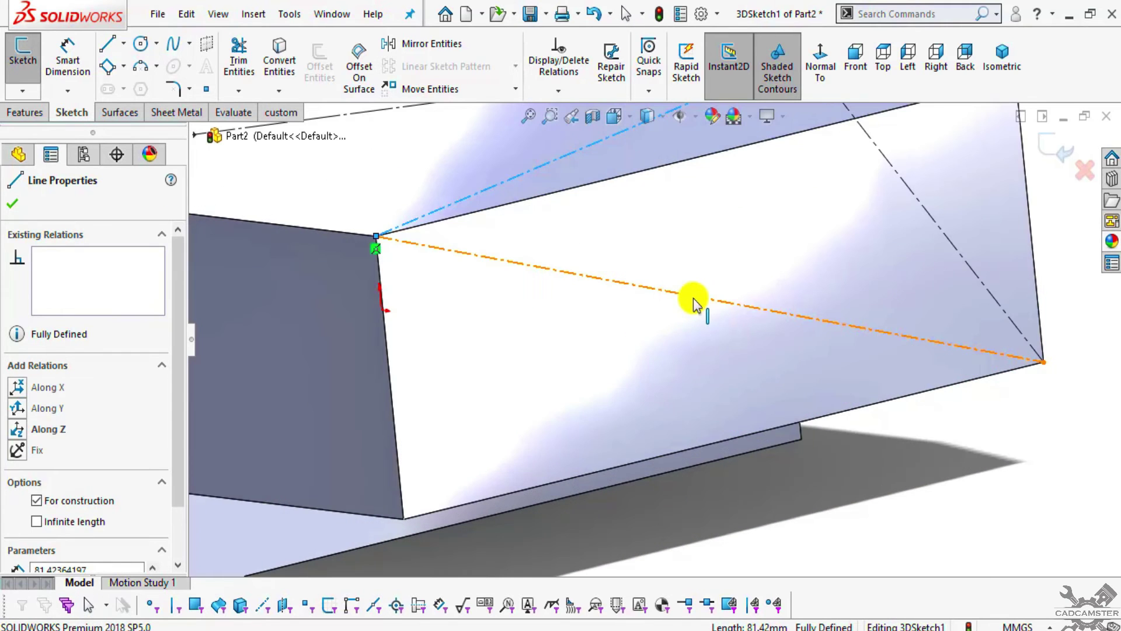
{"action": "key", "text": "Escape"}
{"action": "left_click", "coordinate": [689, 292]}
{"action": "left_click", "coordinate": [689, 348]}
{"action": "mouse_move", "coordinate": [689, 348]}
{"action": "middle_mouse_down"}
{"action": "mouse_move", "coordinate": [896, 320]}
{"action": "mouse_move", "coordinate": [514, 279]}
{"action": "middle_mouse_up"}
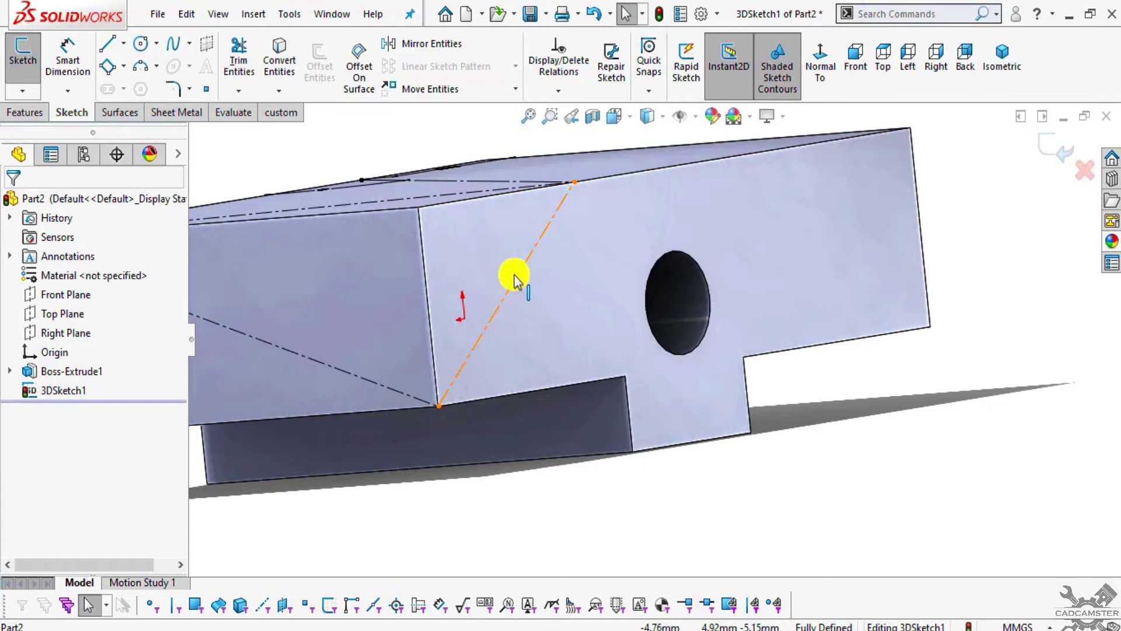
{"action": "left_click", "coordinate": [514, 279]}
{"action": "left_click", "coordinate": [600, 265]}
{"action": "mouse_move", "coordinate": [682, 357]}
{"action": "middle_mouse_down"}
{"action": "mouse_move", "coordinate": [513, 370]}
{"action": "mouse_move", "coordinate": [683, 396]}
{"action": "mouse_move", "coordinate": [655, 325]}
{"action": "mouse_move", "coordinate": [636, 403]}
{"action": "middle_mouse_up"}
{"action": "scroll", "coordinate": [636, 403], "scroll_direction": "up", "scroll_amount": 5}
{"action": "mouse_move", "coordinate": [675, 351]}
{"action": "middle_mouse_down"}
{"action": "mouse_move", "coordinate": [690, 380]}
{"action": "mouse_move", "coordinate": [664, 363]}
{"action": "middle_mouse_up"}
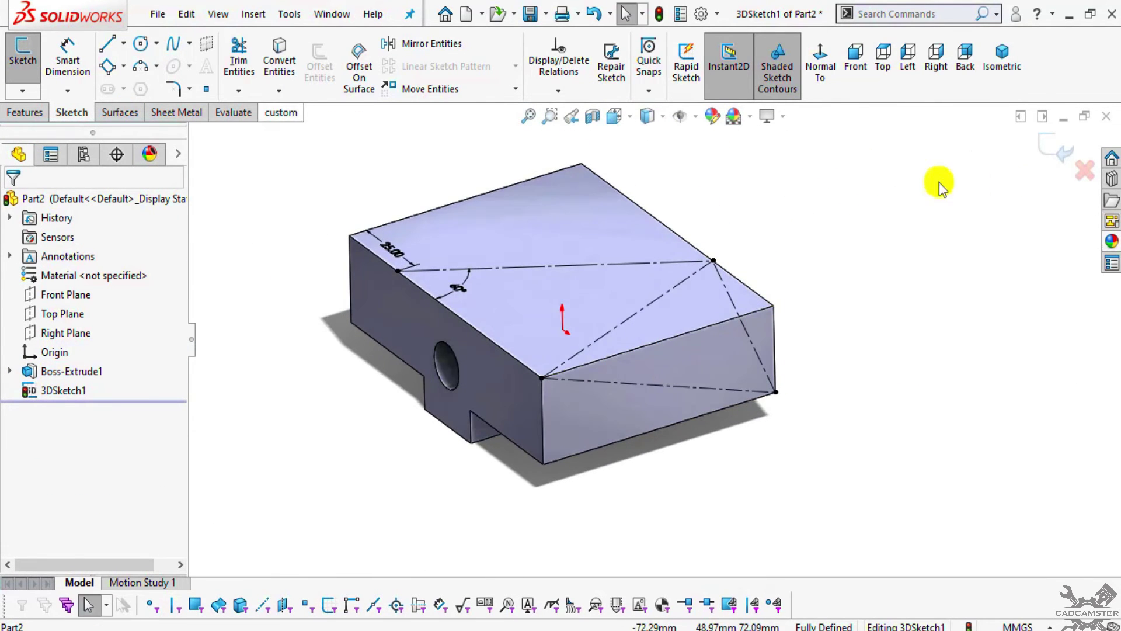
Step: Exit the 3D sketch and create a reference plane coincident with the triangle's top-face and back-face lines
{"action": "left_click", "coordinate": [1051, 155]}
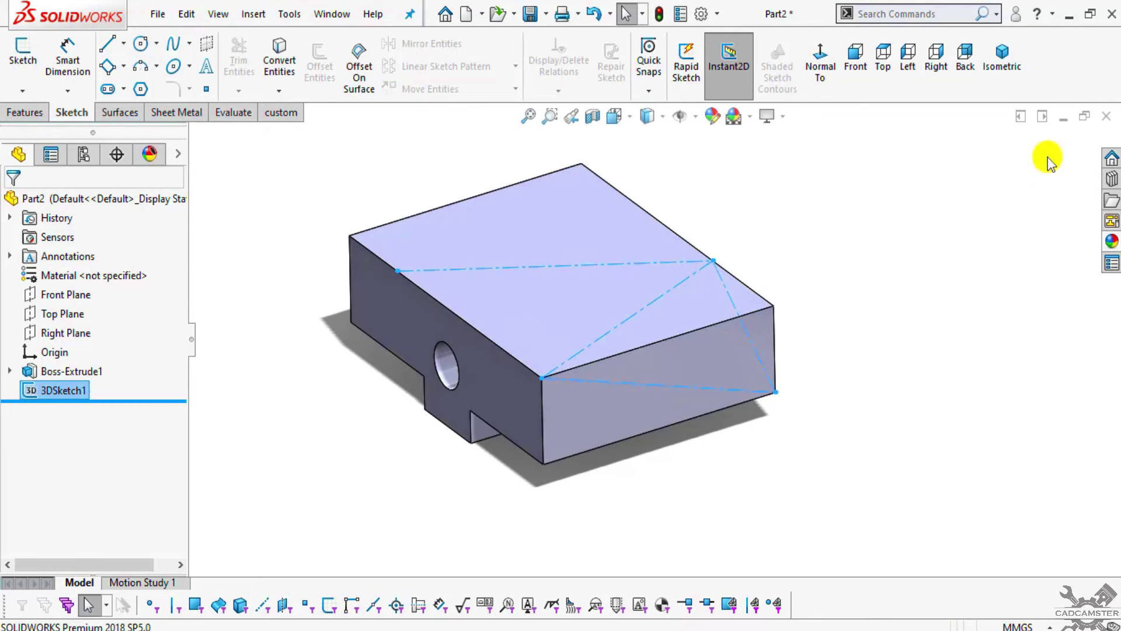
{"action": "left_click", "coordinate": [27, 116]}
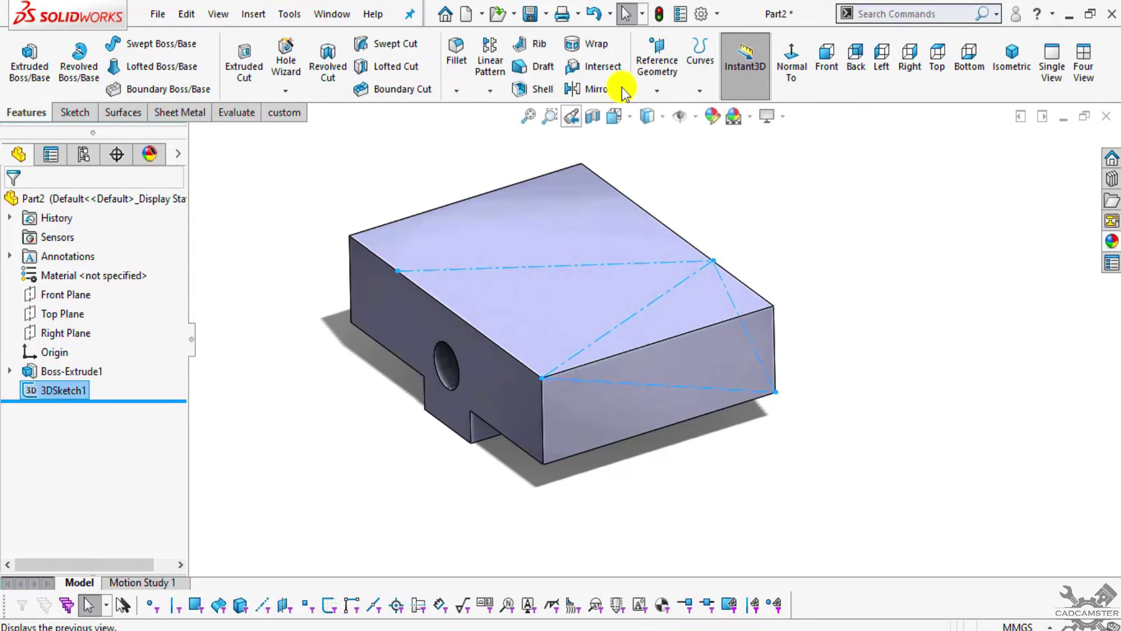
{"action": "left_click", "coordinate": [655, 79]}
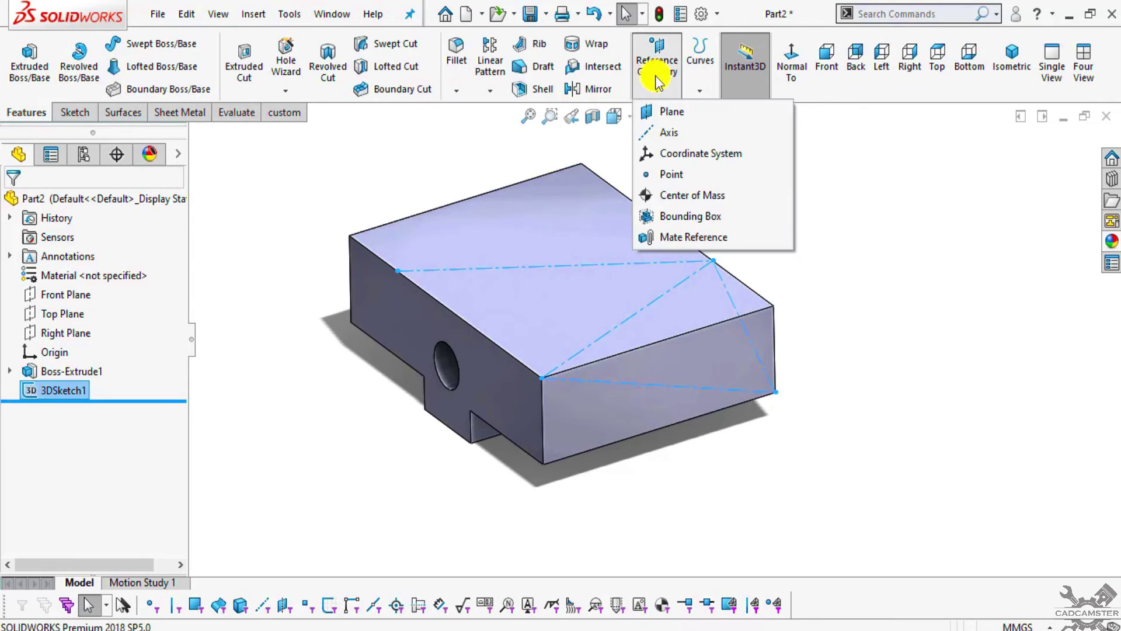
{"action": "left_click", "coordinate": [658, 115]}
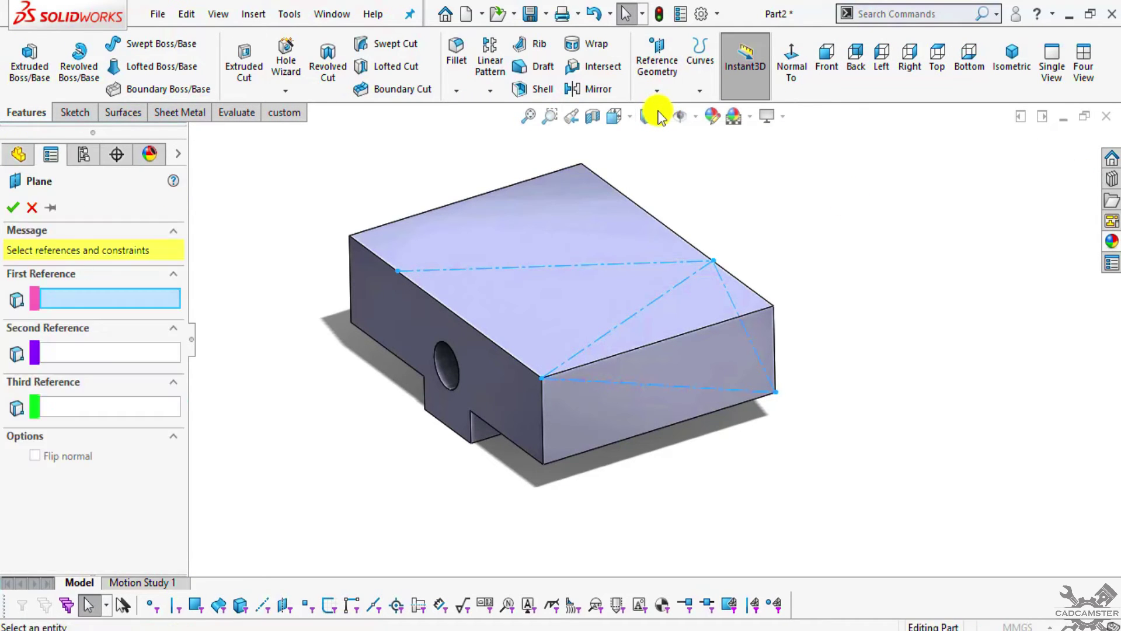
{"action": "left_click", "coordinate": [630, 320]}
{"action": "left_click", "coordinate": [741, 323]}
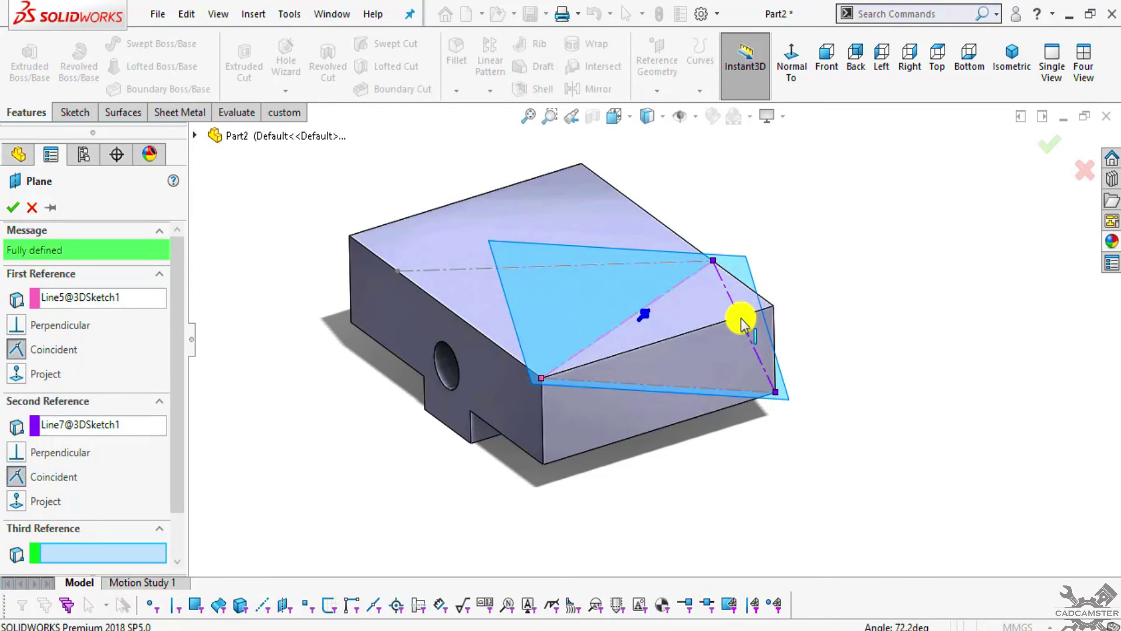
{"action": "middle_click_drag", "start_coordinate": [663, 456], "coordinate": [628, 385]}
{"action": "left_click", "coordinate": [14, 208]}
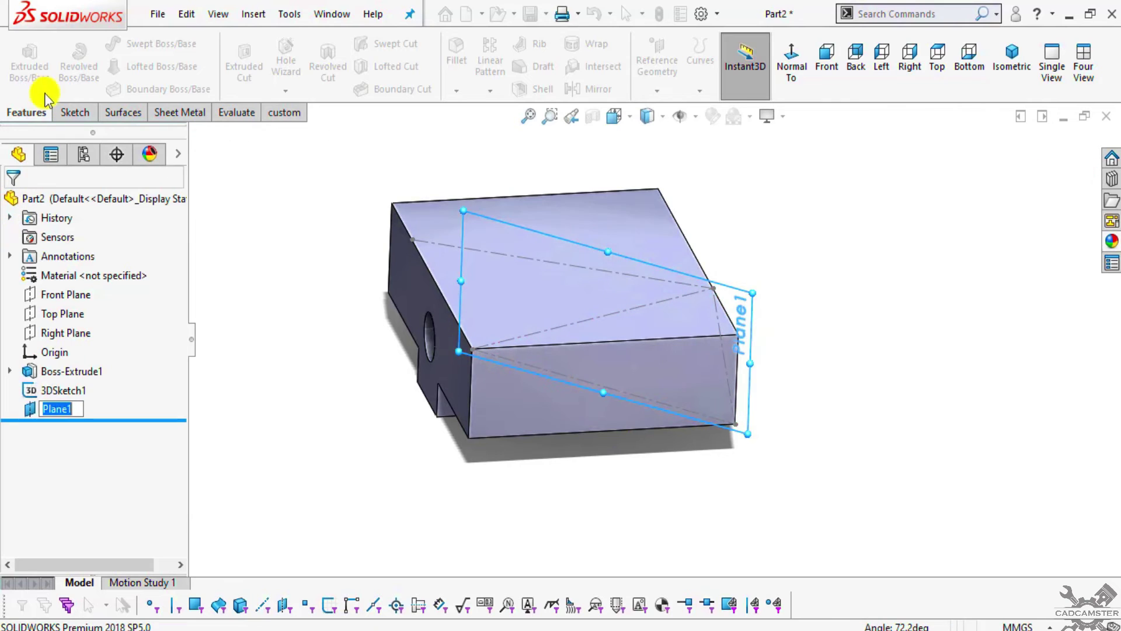
{"action": "left_click", "coordinate": [242, 84]}
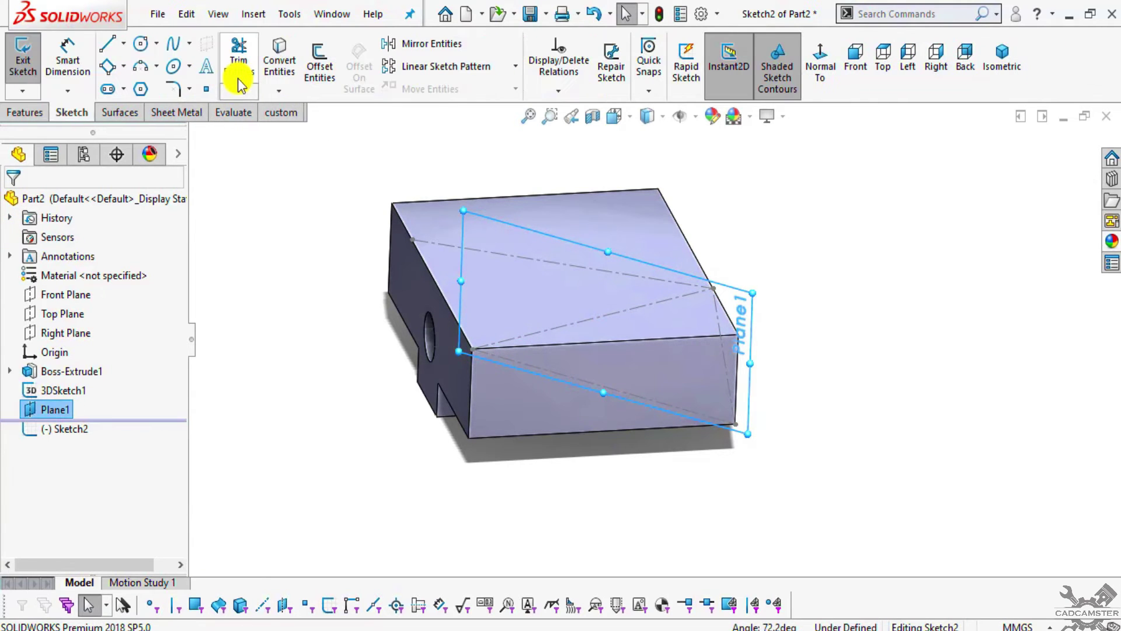
{"action": "left_click", "coordinate": [506, 338]}
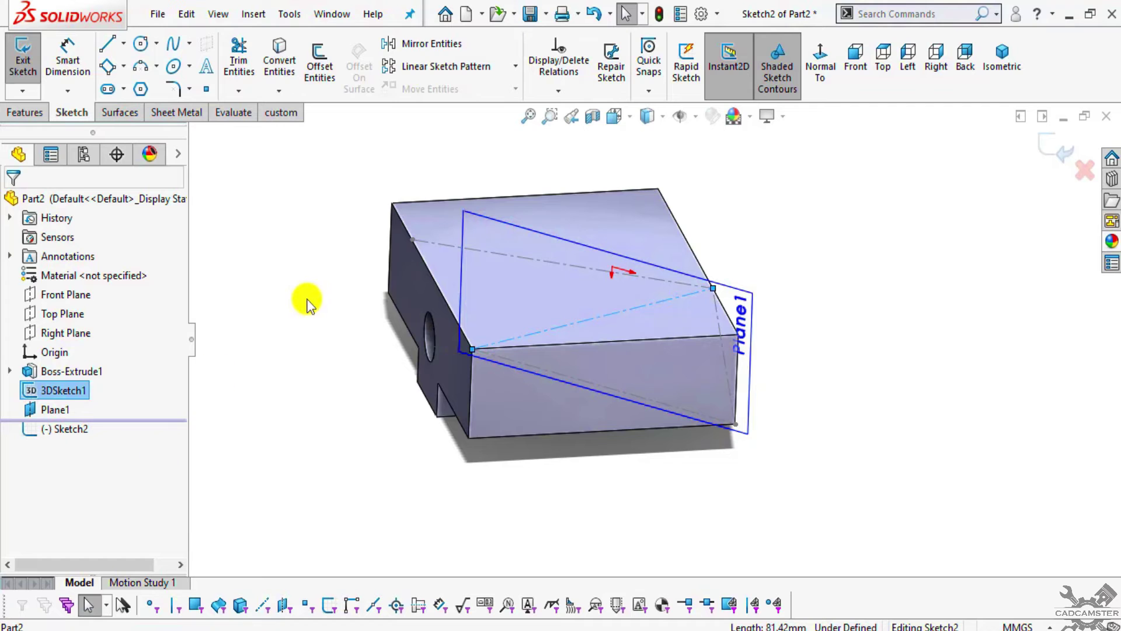
{"action": "left_click", "coordinate": [277, 286]}
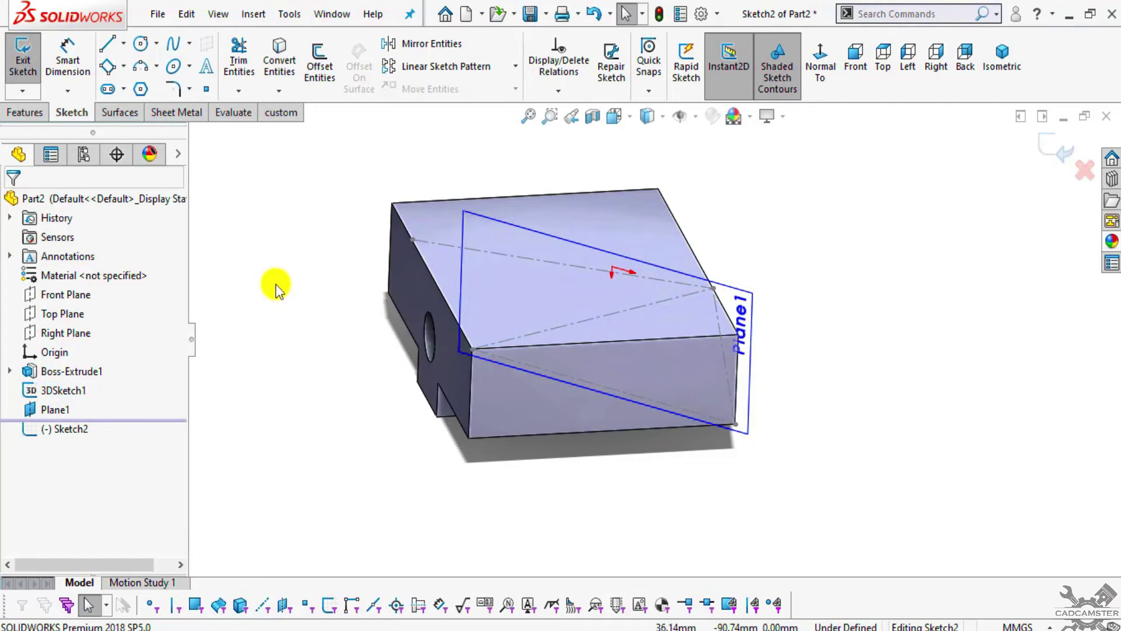
{"action": "left_click", "coordinate": [1054, 150]}
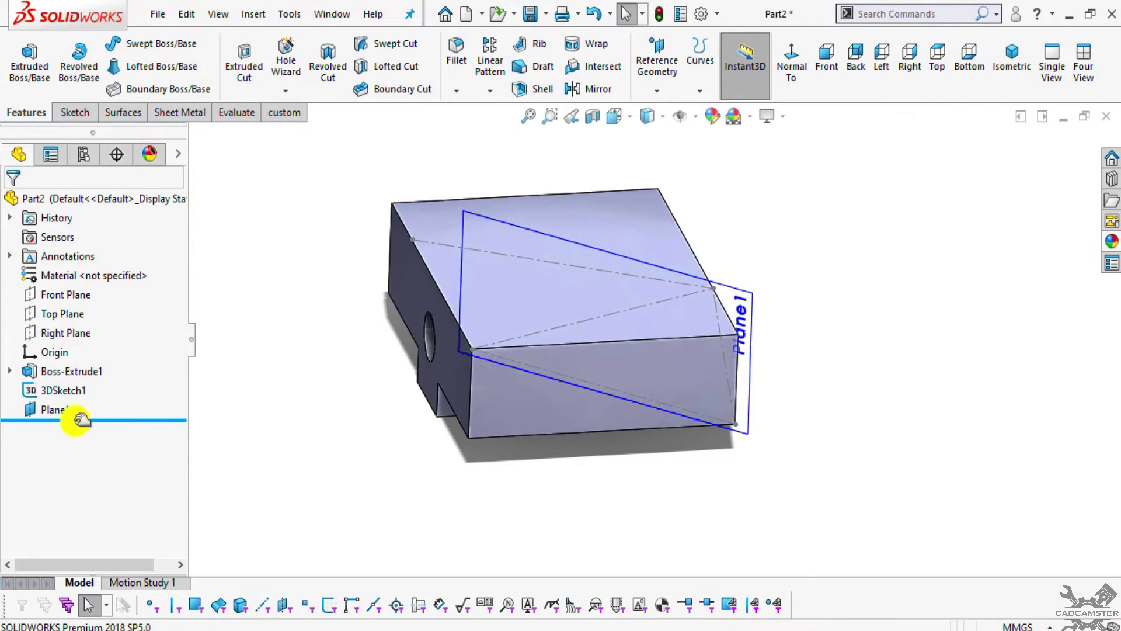
Step: Start a sketch on the new slanted plane and convert the triangle's three construction lines into sketch entities
{"action": "left_click", "coordinate": [53, 412]}
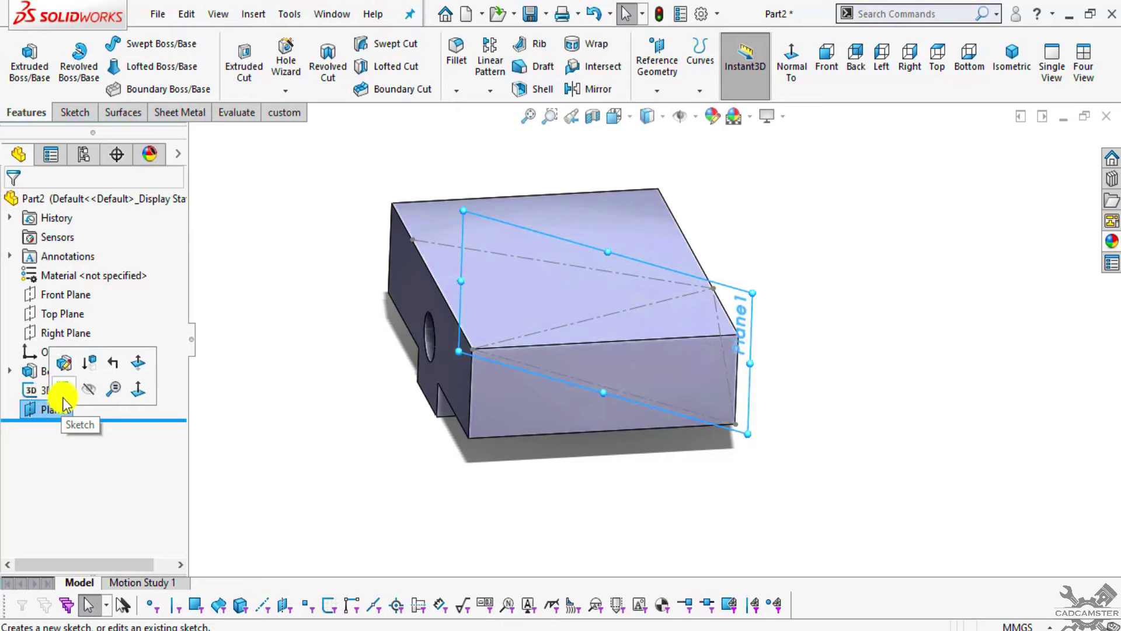
{"action": "left_click", "coordinate": [66, 390]}
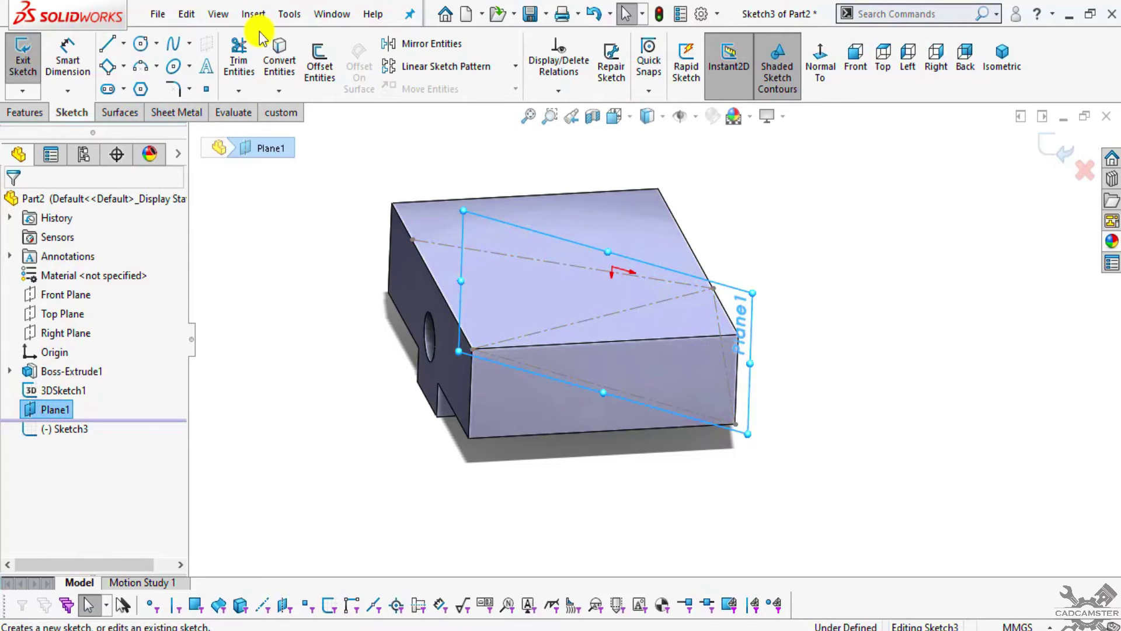
{"action": "left_click", "coordinate": [272, 53]}
{"action": "scroll", "coordinate": [594, 309], "scroll_direction": "down", "scroll_amount": 3}
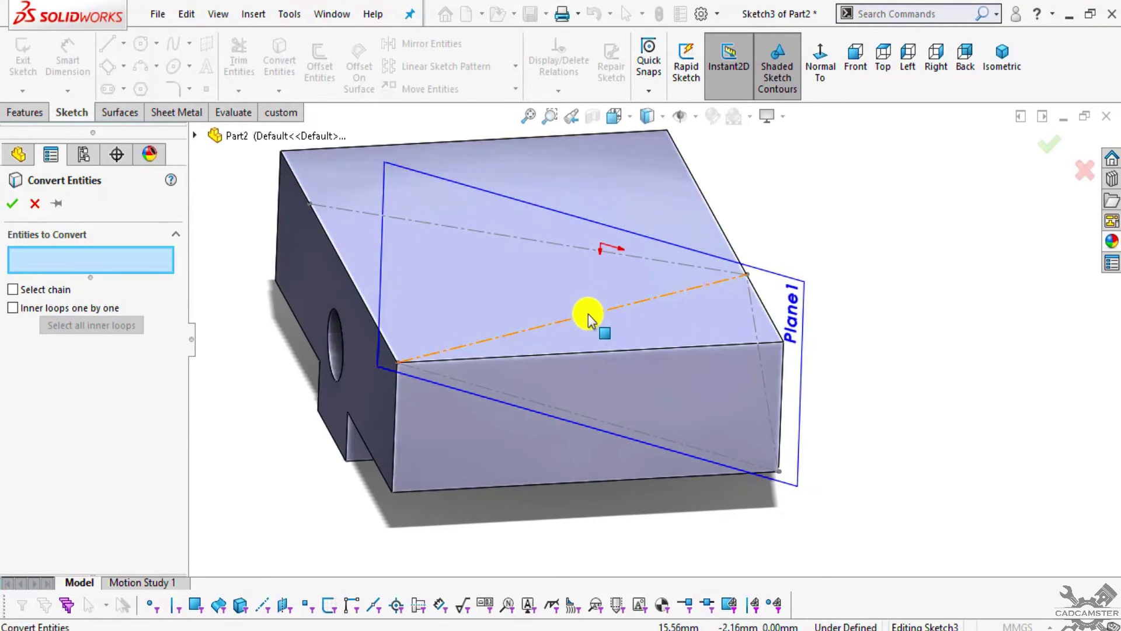
{"action": "left_click", "coordinate": [591, 313]}
{"action": "left_click", "coordinate": [591, 417]}
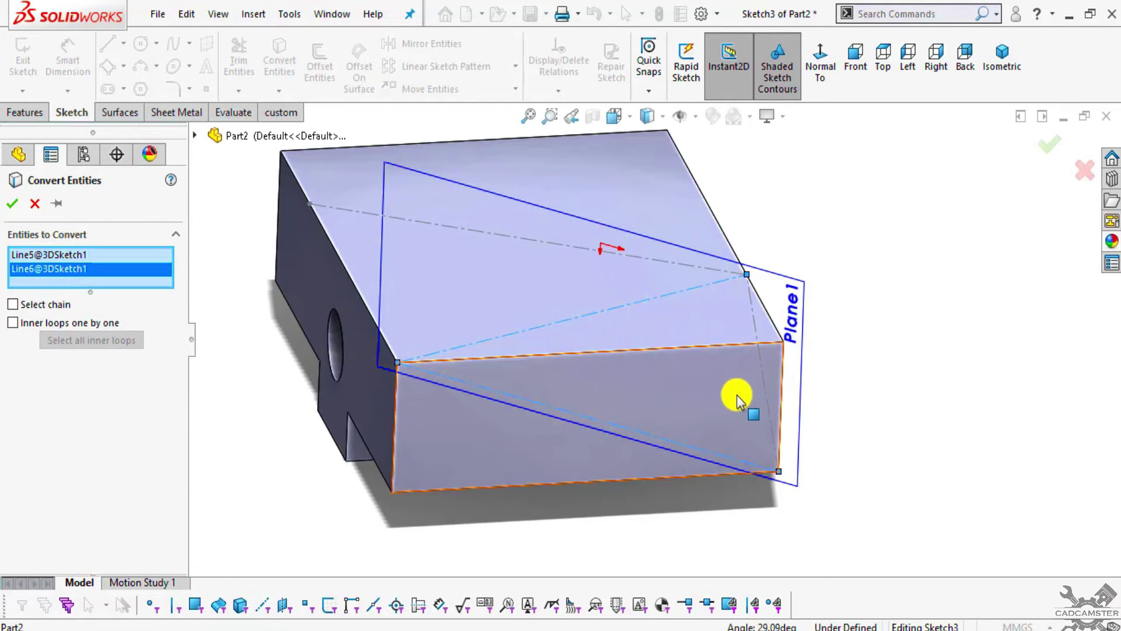
{"action": "left_click", "coordinate": [764, 380]}
{"action": "left_click", "coordinate": [15, 205]}
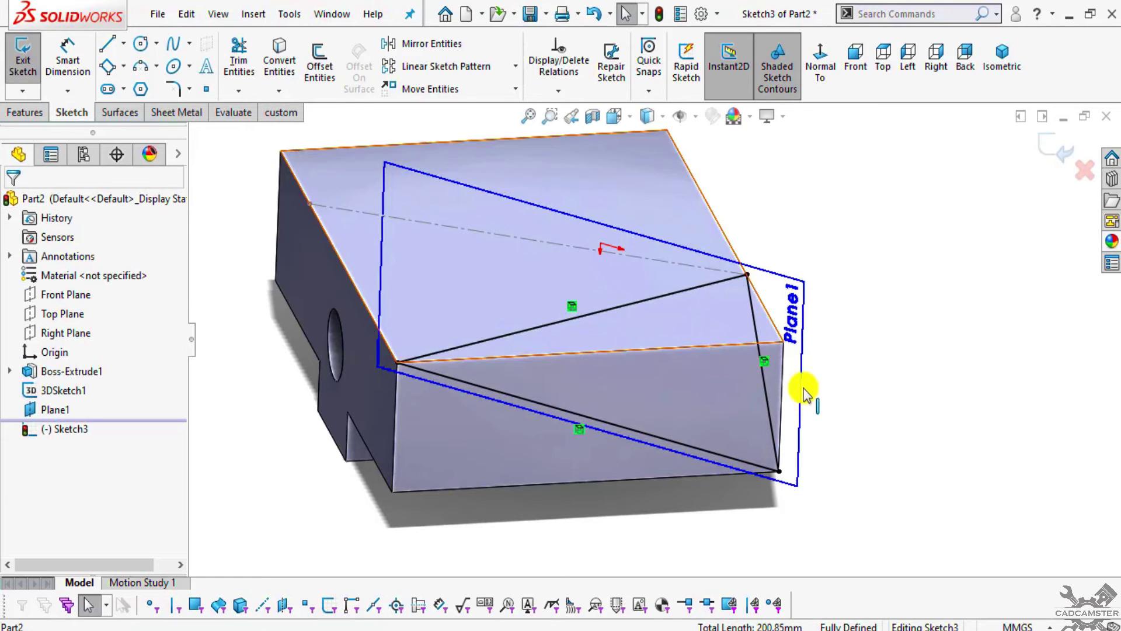
Step: Cut-extrude the converted triangle 75 mm blind in the reversed direction to remove the block's corner outside the slanted plane
{"action": "left_click", "coordinate": [20, 111]}
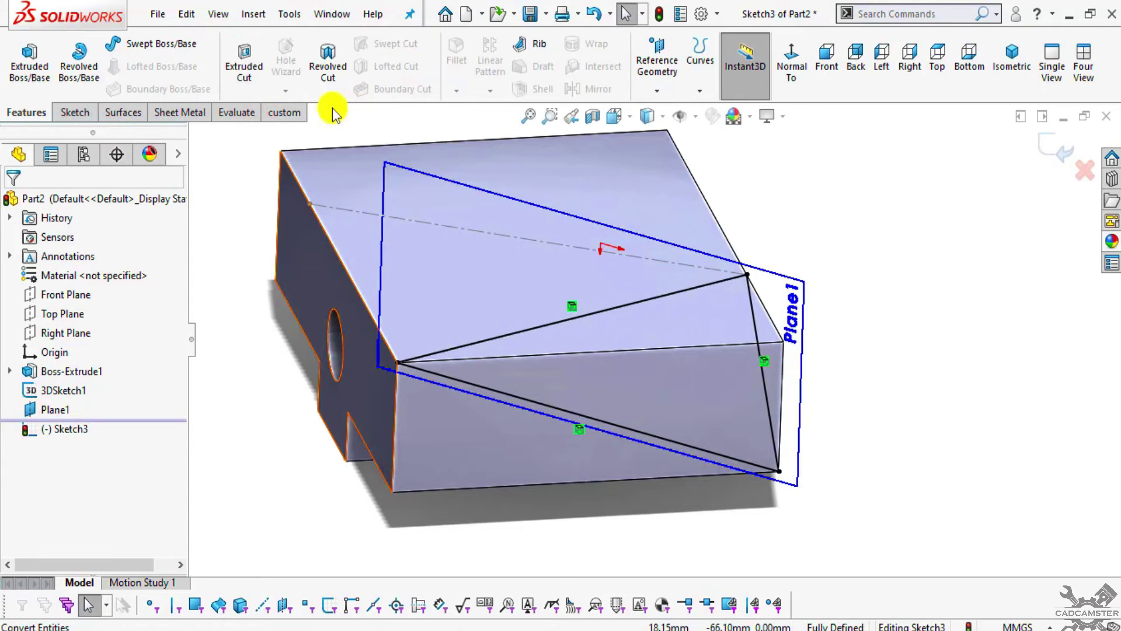
{"action": "left_click", "coordinate": [248, 81]}
{"action": "middle_click_drag", "start_coordinate": [571, 463], "coordinate": [444, 467]}
{"action": "left_click", "coordinate": [17, 310]}
{"action": "middle_click_drag", "start_coordinate": [614, 321], "coordinate": [514, 397]}
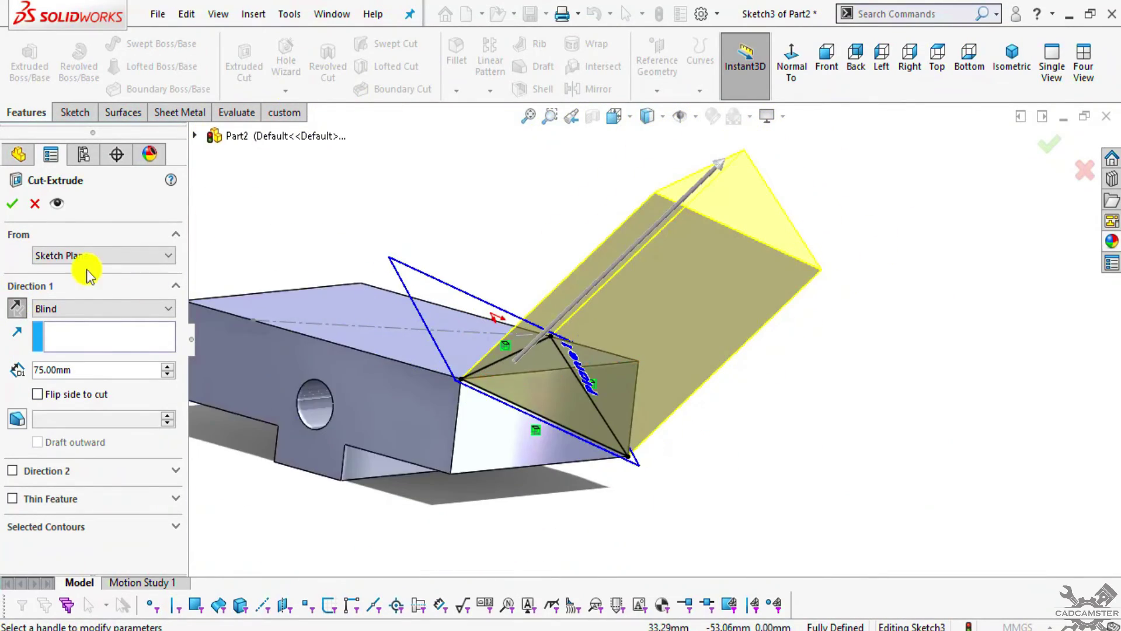
{"action": "left_click", "coordinate": [14, 202]}
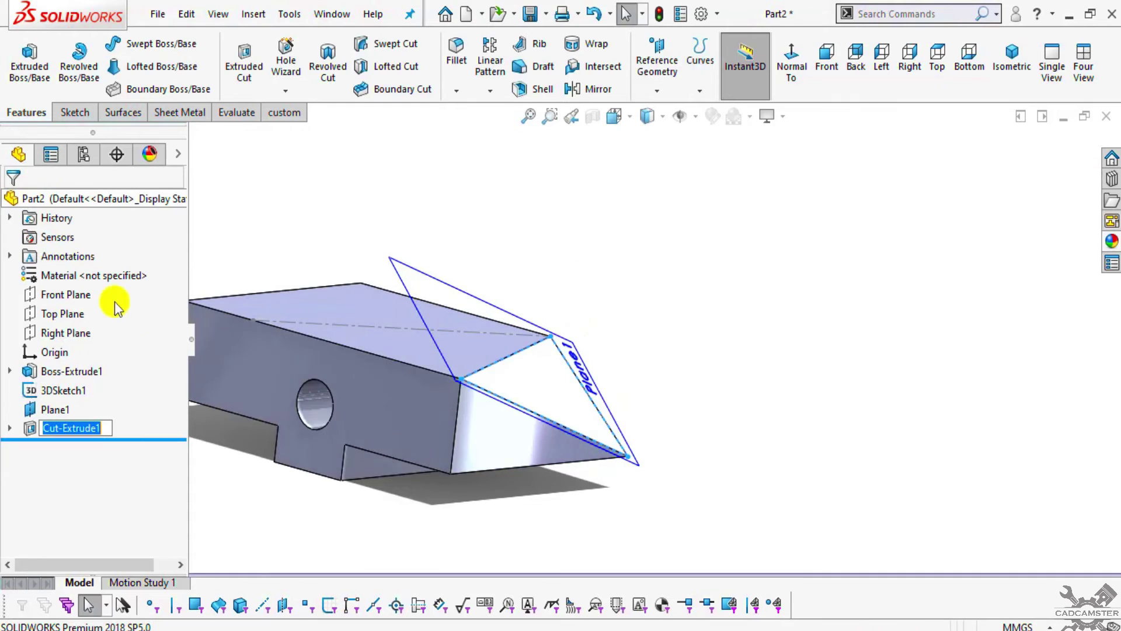
Step: Hide the slanted reference plane used for the corner cut
{"action": "middle_click_drag", "start_coordinate": [706, 388], "coordinate": [569, 409]}
{"action": "scroll", "coordinate": [557, 356], "scroll_direction": "down", "scroll_amount": 2}
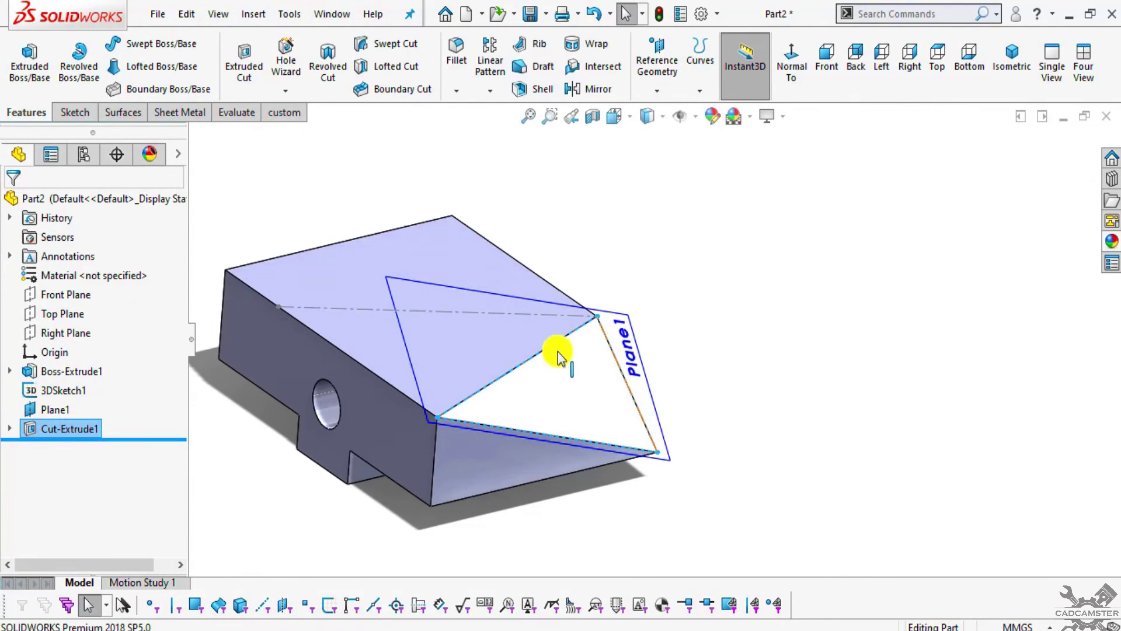
{"action": "left_click", "coordinate": [55, 410]}
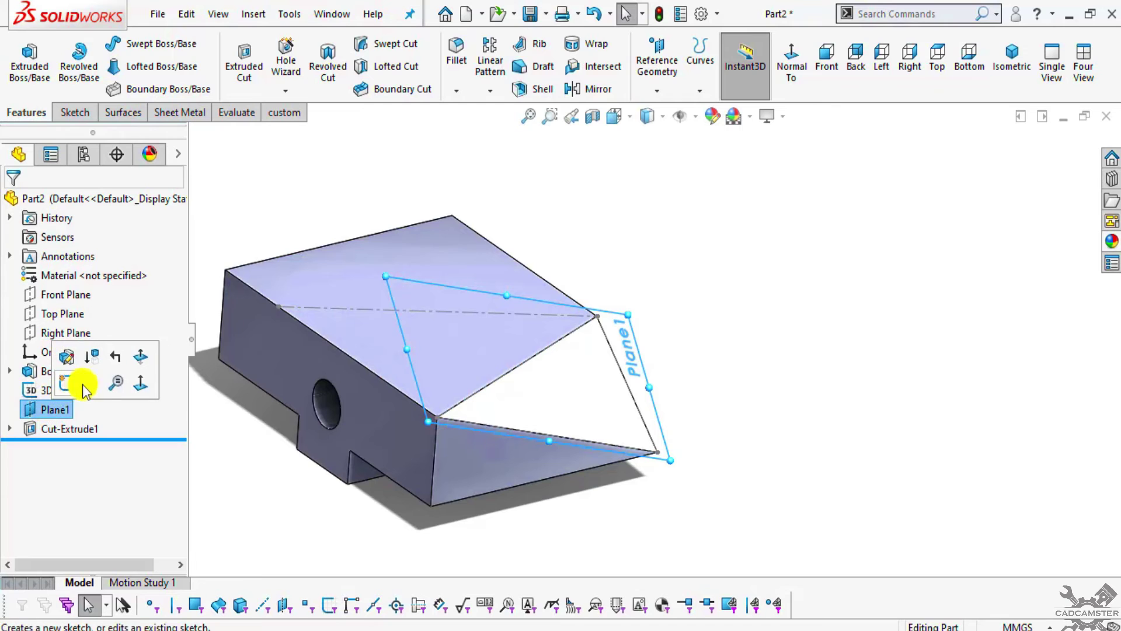
{"action": "key", "text": "Escape"}
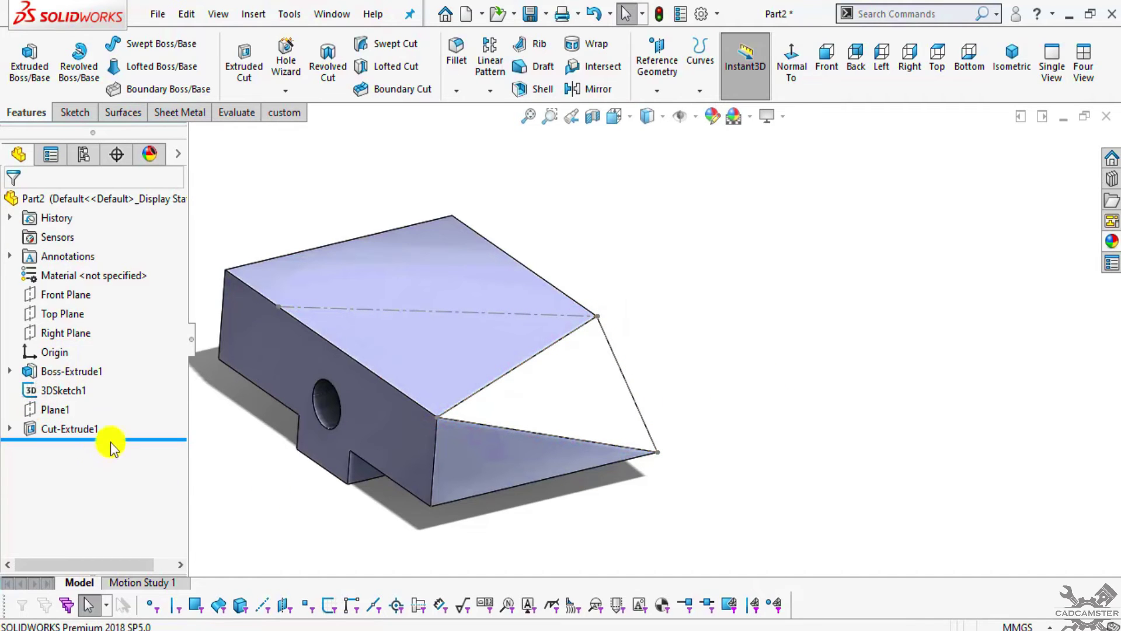
Step: Examine the cut corner up close and check the triangle sketch beneath the cut feature
{"action": "middle_click_drag", "start_coordinate": [738, 432], "coordinate": [698, 463]}
{"action": "scroll", "coordinate": [527, 433], "scroll_direction": "down", "scroll_amount": 5}
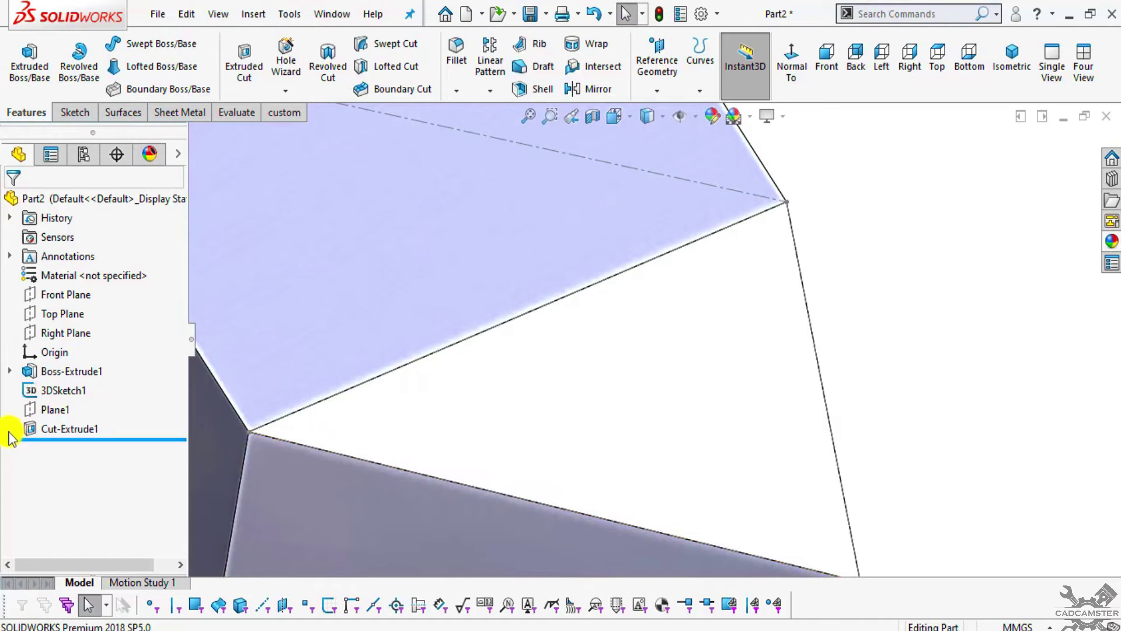
{"action": "left_click", "coordinate": [59, 445]}
{"action": "left_click", "coordinate": [63, 432]}
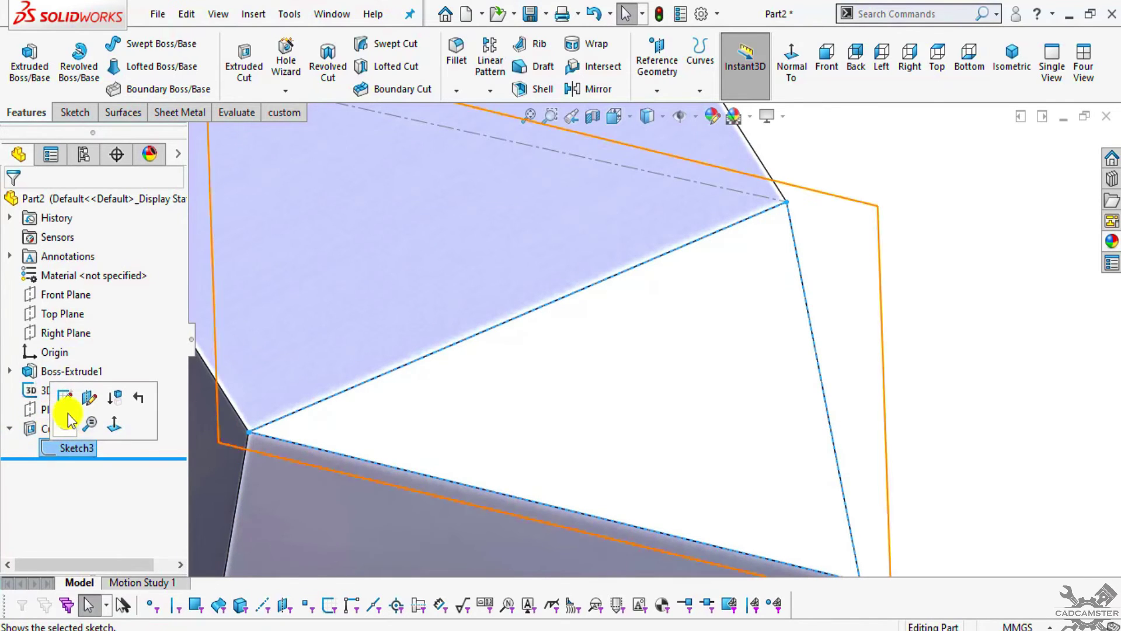
{"action": "left_click", "coordinate": [10, 431]}
{"action": "left_click", "coordinate": [871, 327]}
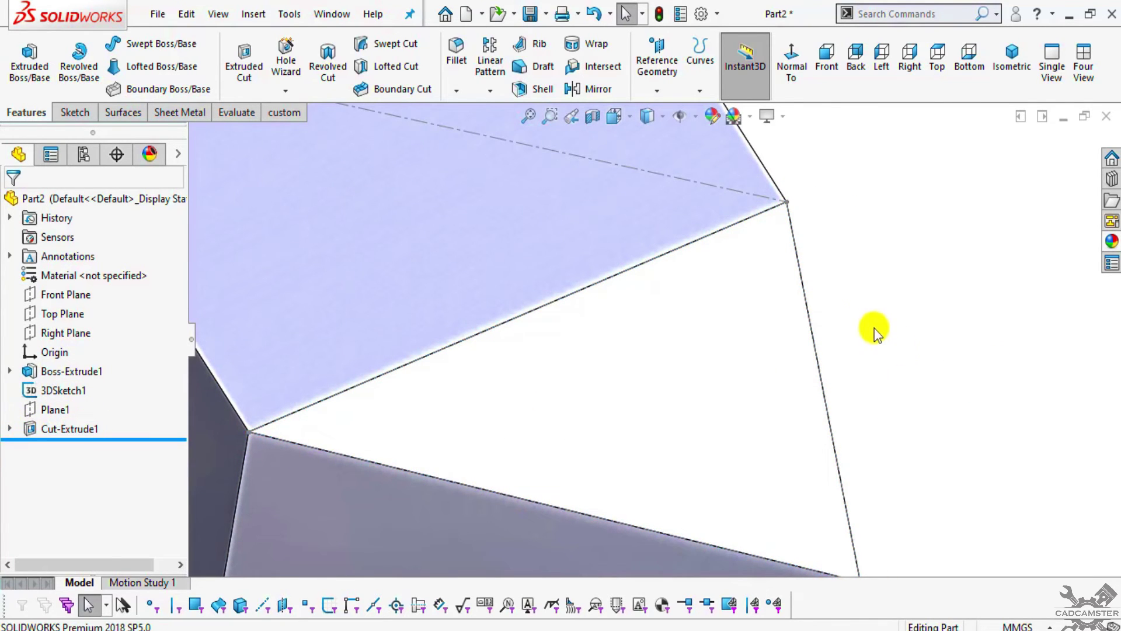
{"action": "scroll", "coordinate": [847, 323], "scroll_direction": "up", "scroll_amount": 5}
{"action": "middle_click_drag", "start_coordinate": [654, 375], "coordinate": [618, 370]}
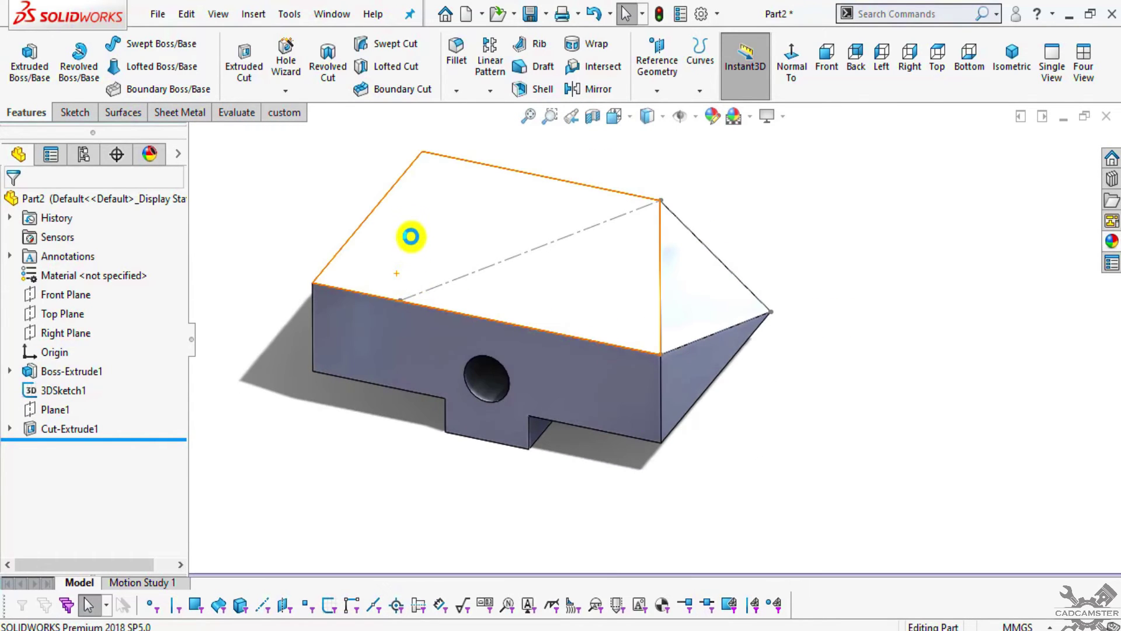
Step: Start a sketch on the block's top face and convert the 60° construction line and the three outer edges into sketch entities
{"action": "scroll", "coordinate": [415, 237], "scroll_direction": "down", "scroll_amount": 2}
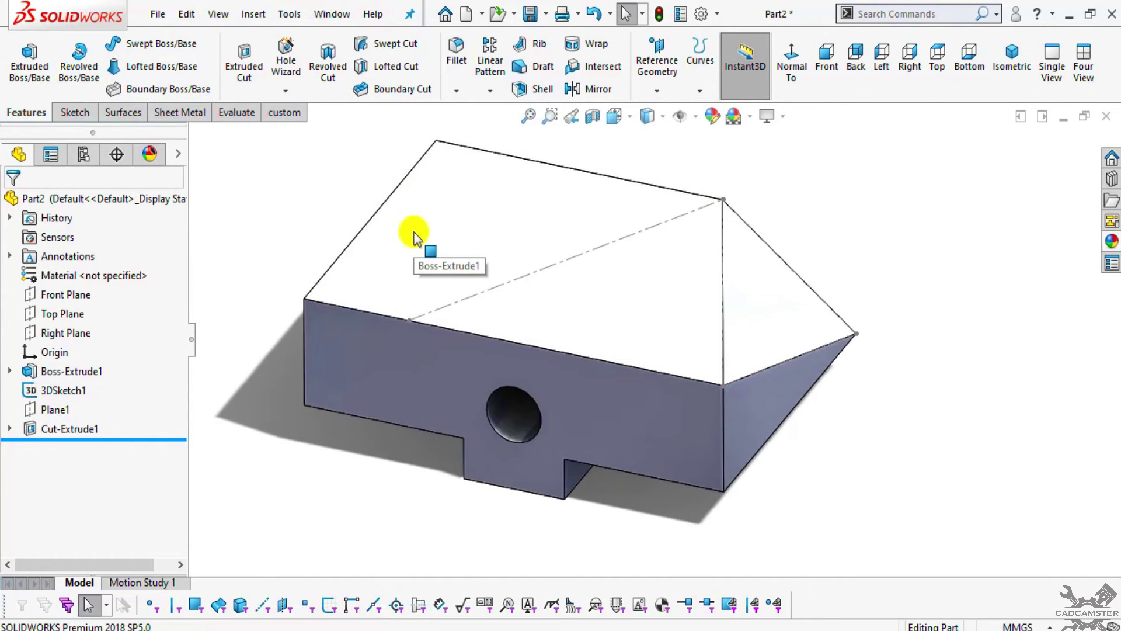
{"action": "left_click", "coordinate": [493, 243]}
{"action": "left_click", "coordinate": [561, 196]}
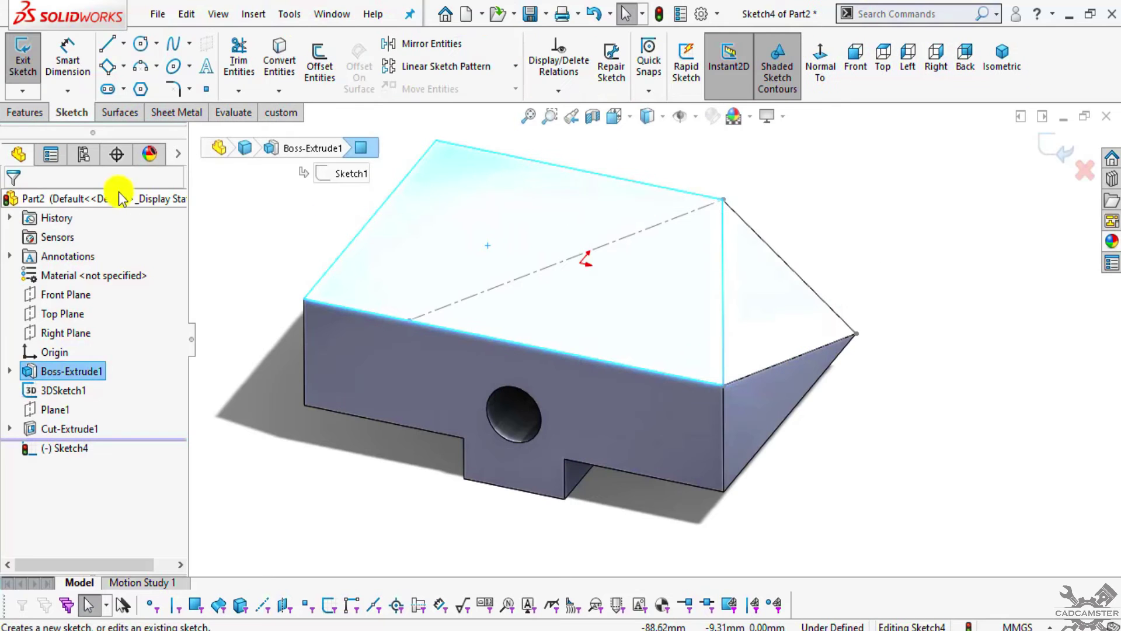
{"action": "left_click", "coordinate": [292, 240]}
{"action": "left_click", "coordinate": [286, 75]}
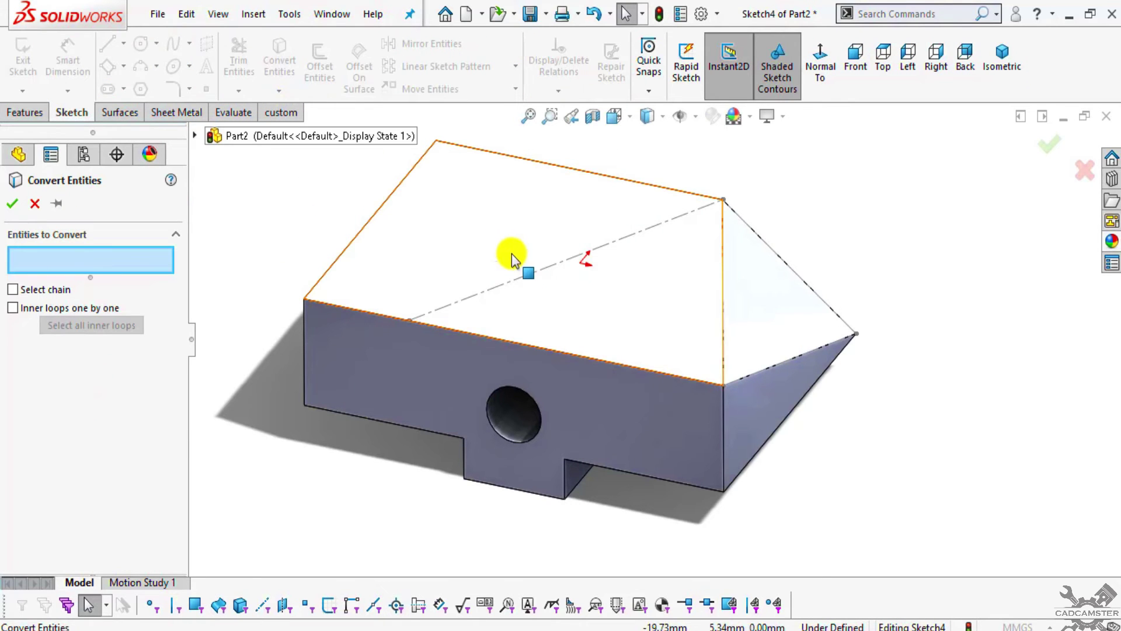
{"action": "left_click", "coordinate": [522, 284]}
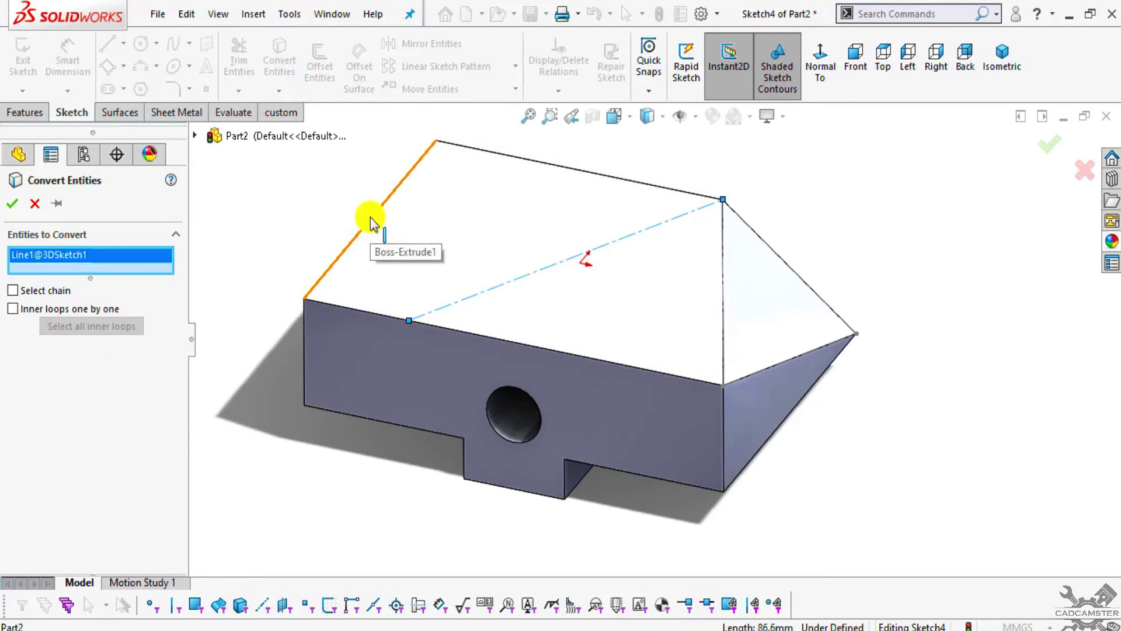
{"action": "left_click", "coordinate": [372, 220]}
{"action": "left_click", "coordinate": [463, 151]}
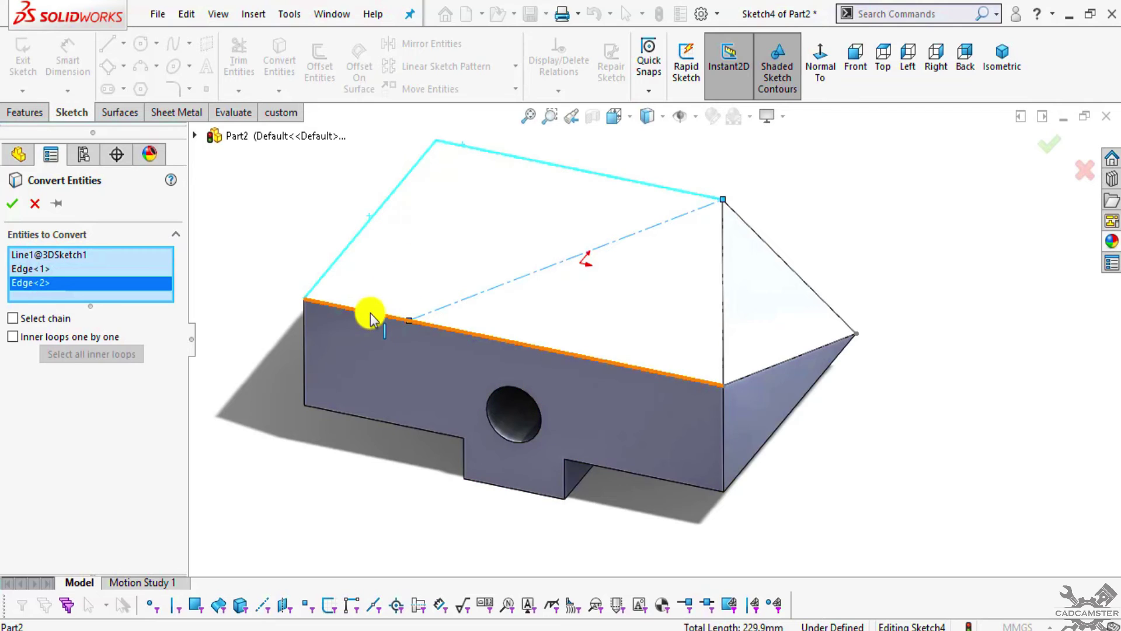
{"action": "left_click", "coordinate": [371, 319]}
{"action": "left_click", "coordinate": [12, 204]}
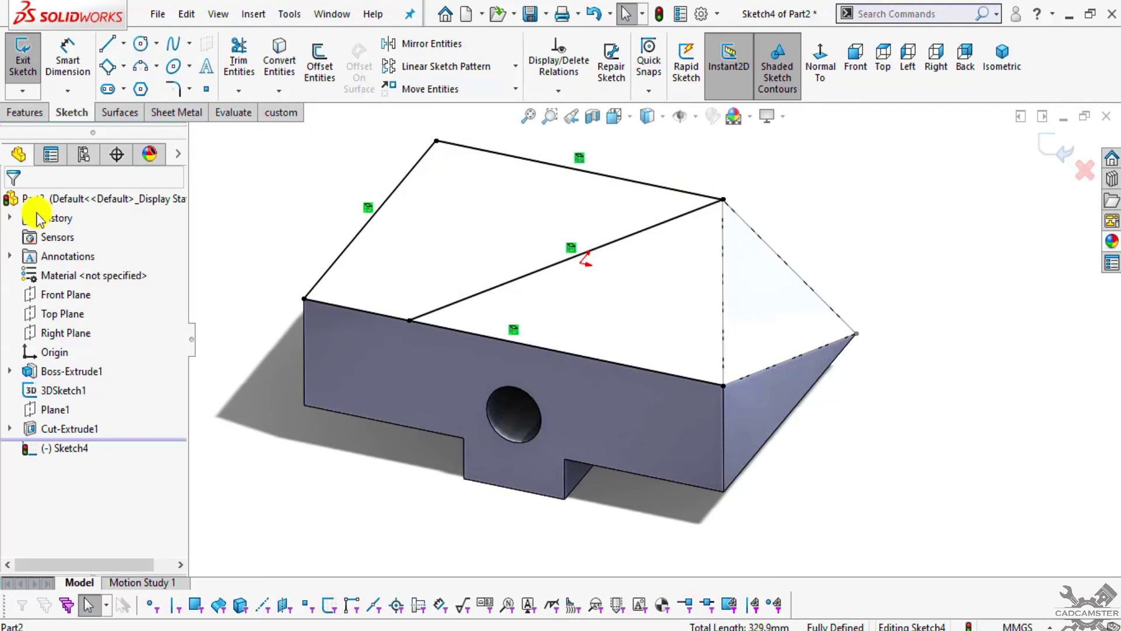
Step: Trim the front edge line beyond the 60° line to leave a closed profile on the uncut side
{"action": "key", "text": "f"}
{"action": "scroll", "coordinate": [617, 298], "scroll_direction": "down", "scroll_amount": 2}
{"action": "key", "text": "t"}
{"action": "left_click_drag", "start_coordinate": [582, 351], "coordinate": [557, 409]}
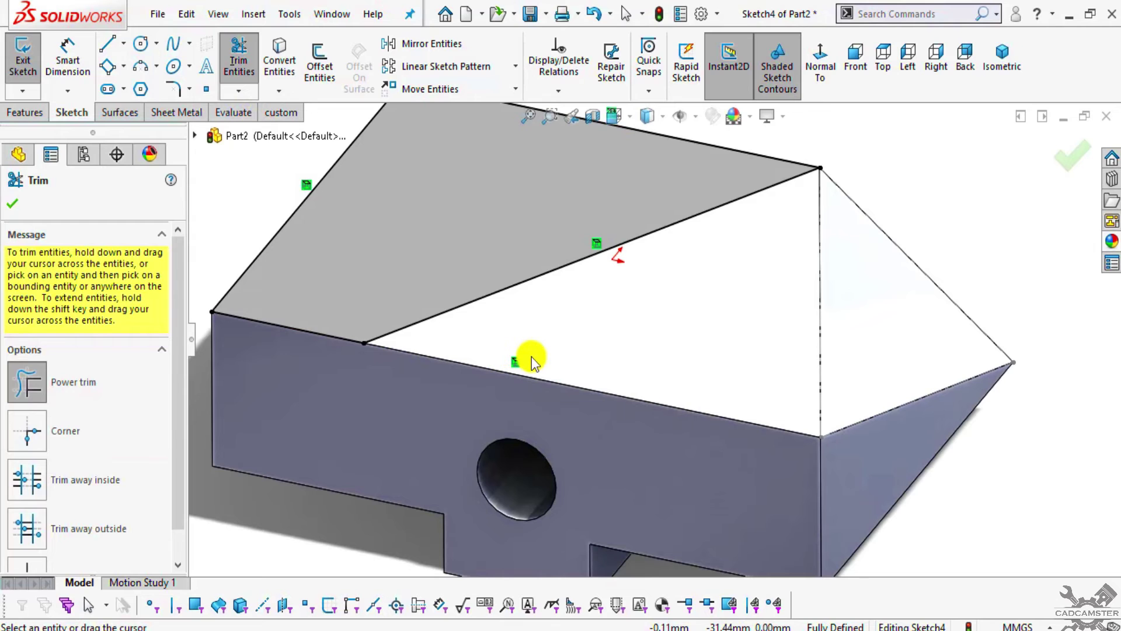
{"action": "key", "text": "Escape"}
Step: Extrude the closed top-face profile 25 mm upward as a merged boss, following the reference drawing
{"action": "left_click", "coordinate": [13, 113]}
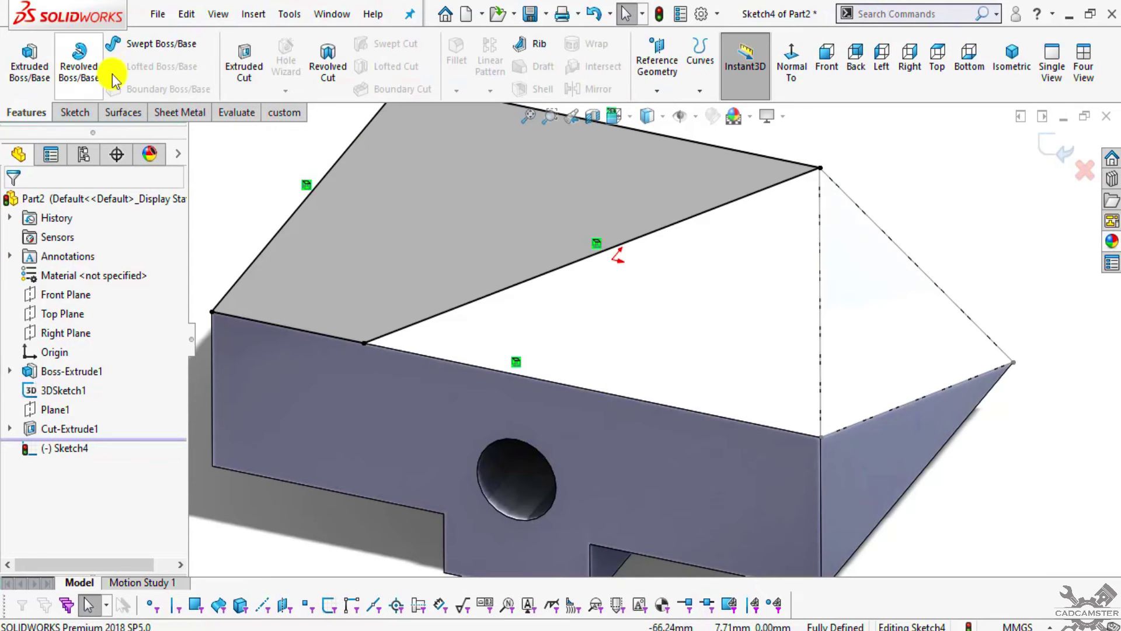
{"action": "left_click", "coordinate": [30, 70]}
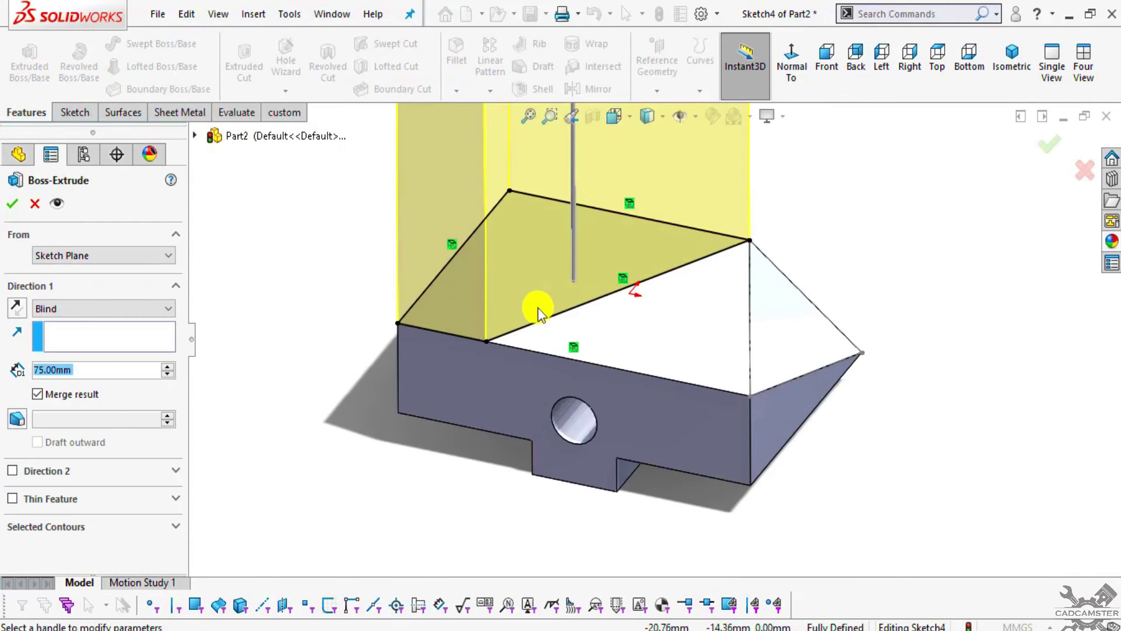
{"action": "key", "text": "alt+Tab"}
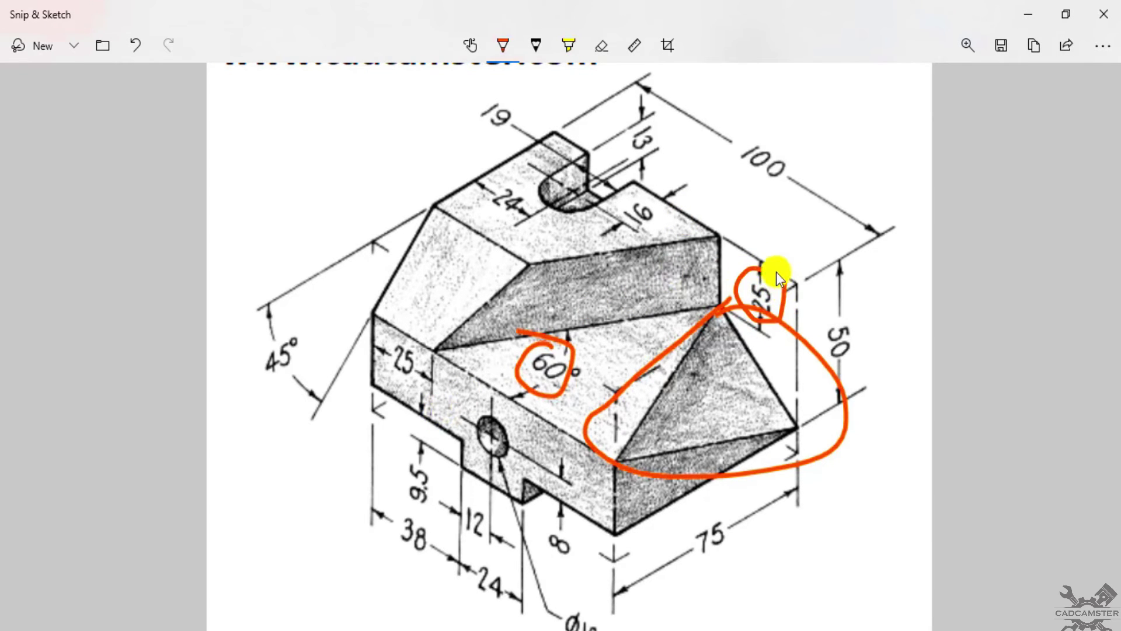
{"action": "key", "text": "alt+Tab"}
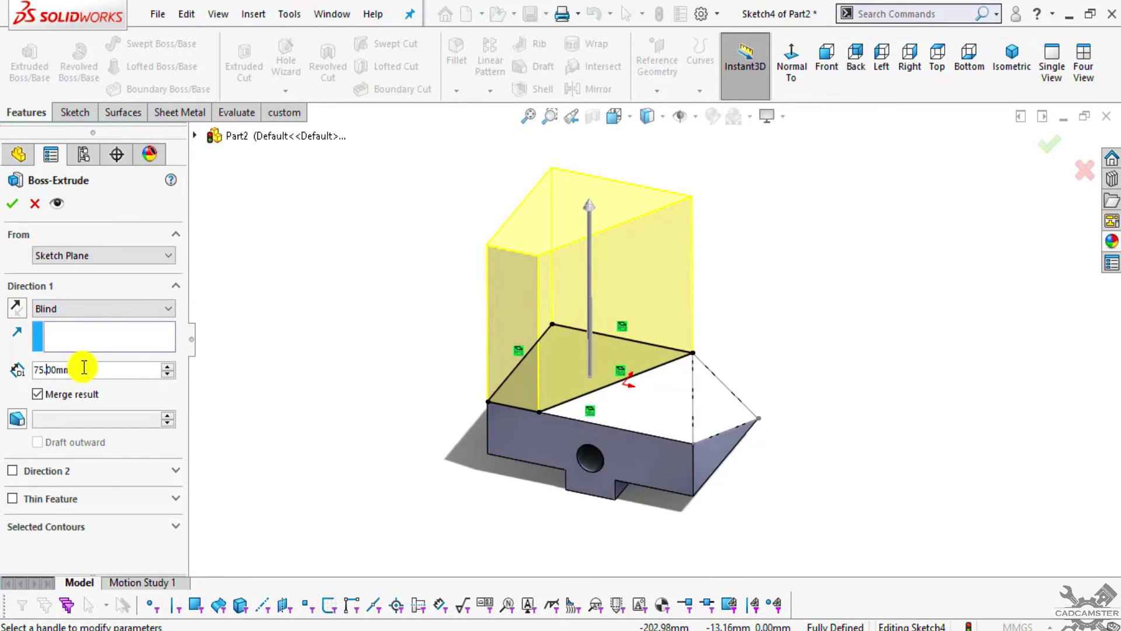
{"action": "type", "text": "25"}
{"action": "key", "text": "Return"}
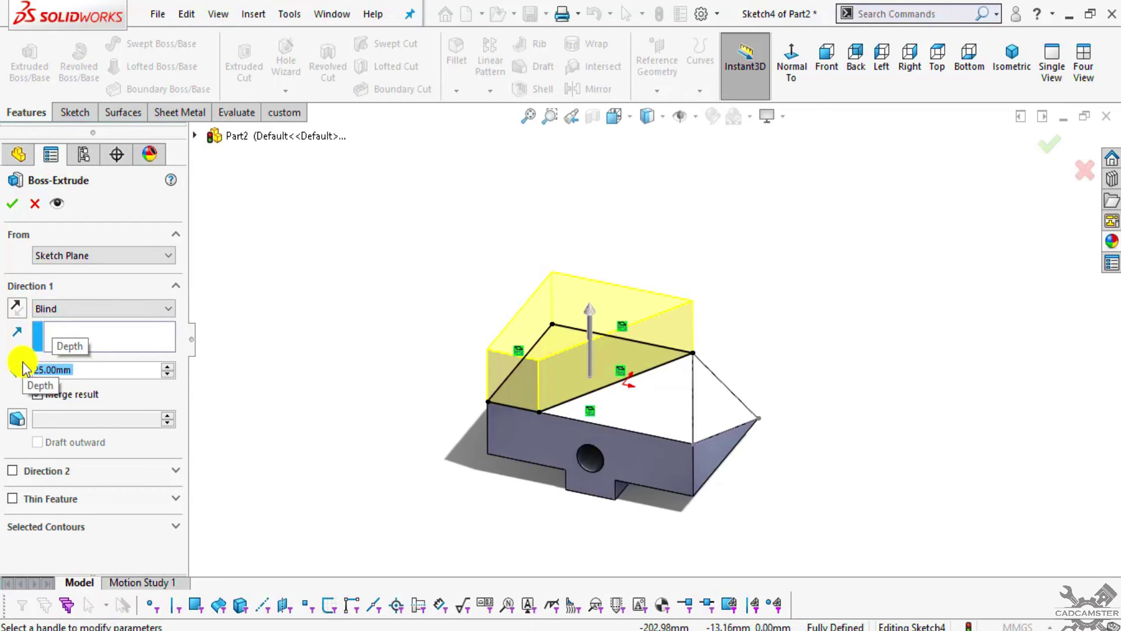
{"action": "left_click", "coordinate": [13, 204]}
Step: Hide the 3D sketch holding the 60° line and the corner-cut construction lines
{"action": "middle_click_drag", "start_coordinate": [769, 452], "coordinate": [613, 493]}
{"action": "left_click", "coordinate": [38, 398]}
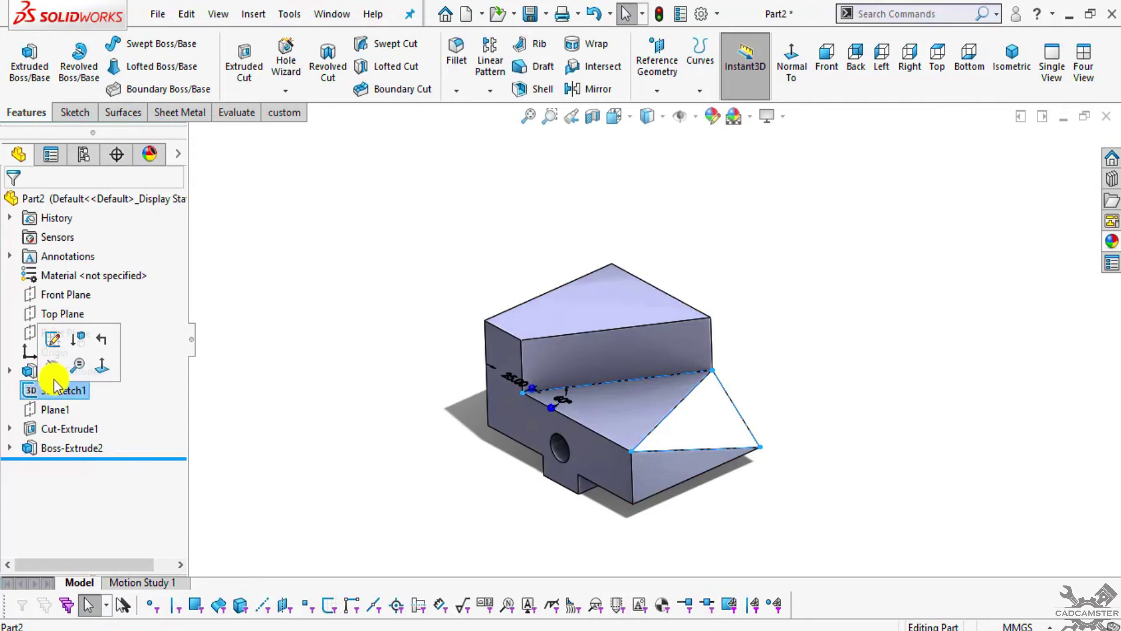
{"action": "left_click", "coordinate": [52, 351]}
{"action": "scroll", "coordinate": [601, 376], "scroll_direction": "down", "scroll_amount": 5}
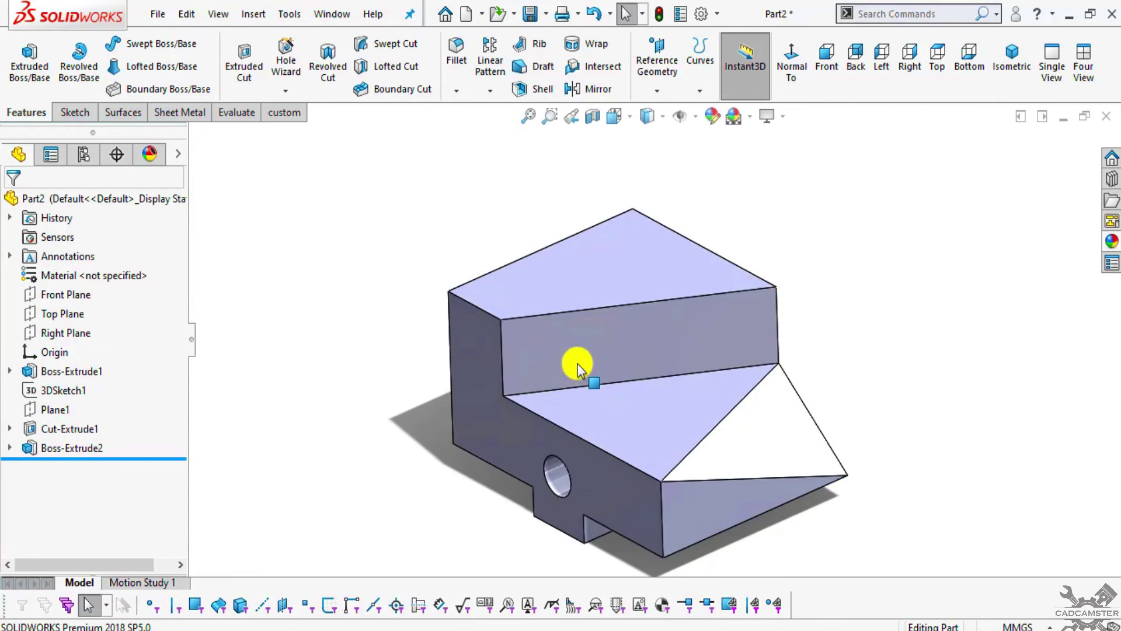
{"action": "scroll", "coordinate": [613, 426], "scroll_direction": "up", "scroll_amount": 3}
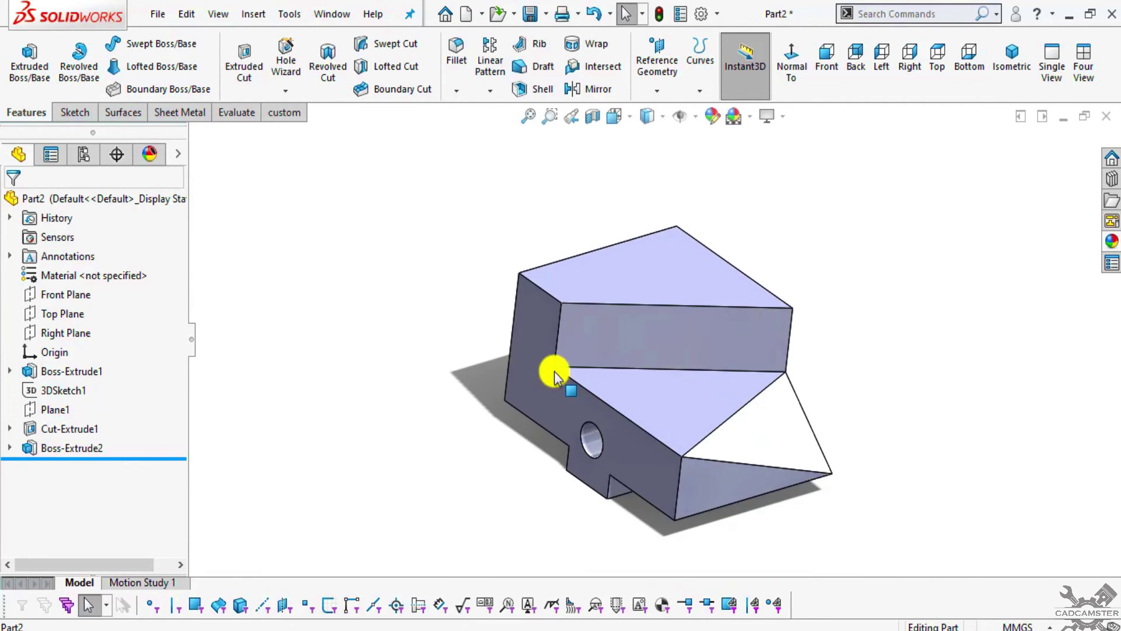
Step: Start a sketch on the tall rectangular end face opposite the corner cut, viewed normal to it, with the Line tool
{"action": "middle_click_drag", "start_coordinate": [555, 371], "coordinate": [721, 393]}
{"action": "left_click", "coordinate": [703, 407]}
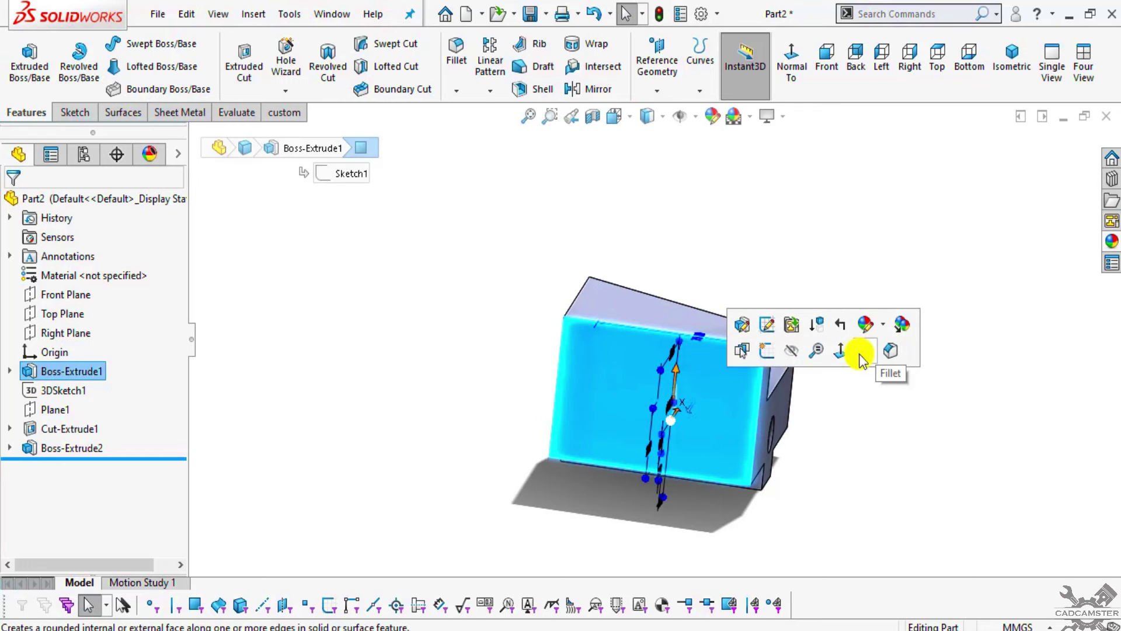
{"action": "left_click", "coordinate": [846, 354]}
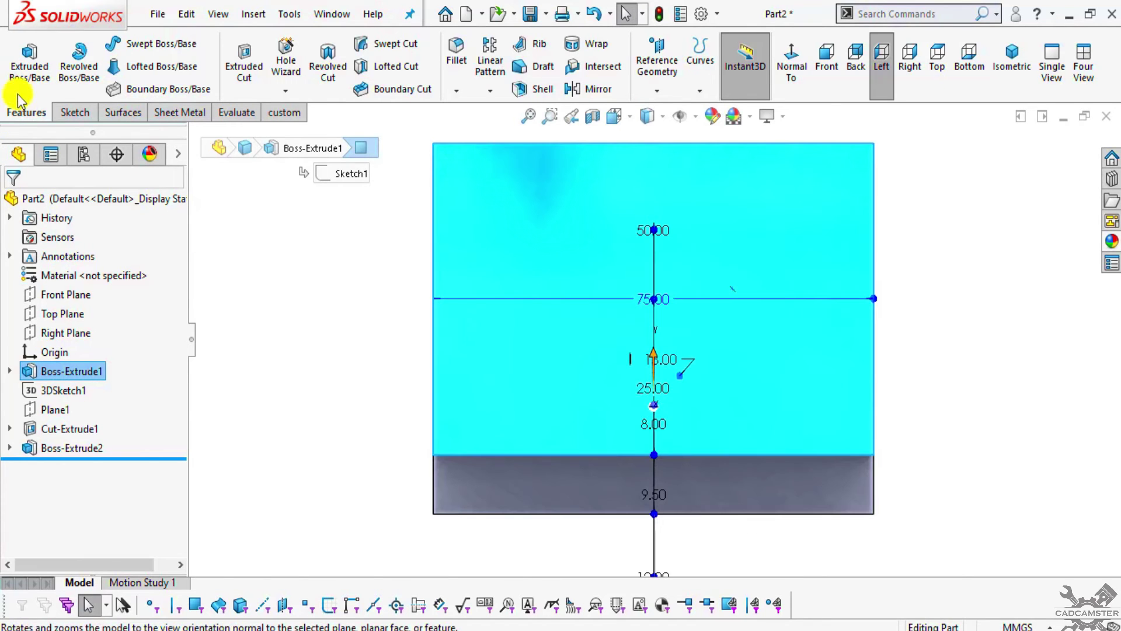
{"action": "left_click", "coordinate": [73, 113]}
{"action": "left_click", "coordinate": [23, 55]}
{"action": "left_click", "coordinate": [108, 43]}
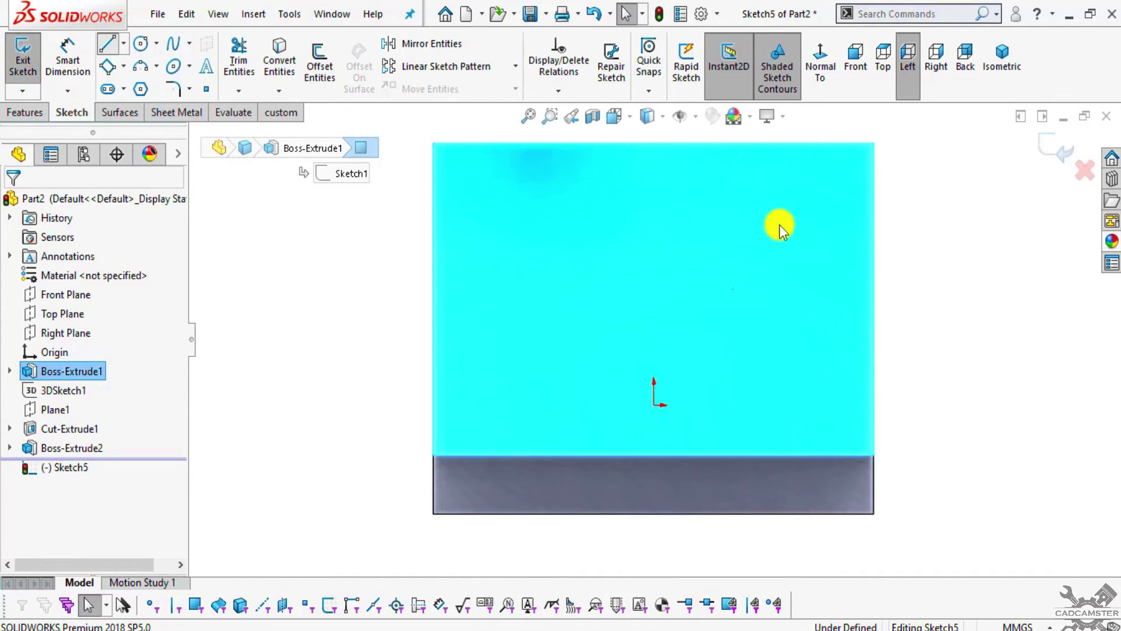
Step: Sketch a closed right triangle across the end face's upper front corner, with its legs on the top and front edges
{"action": "key", "text": "alt+Tab"}
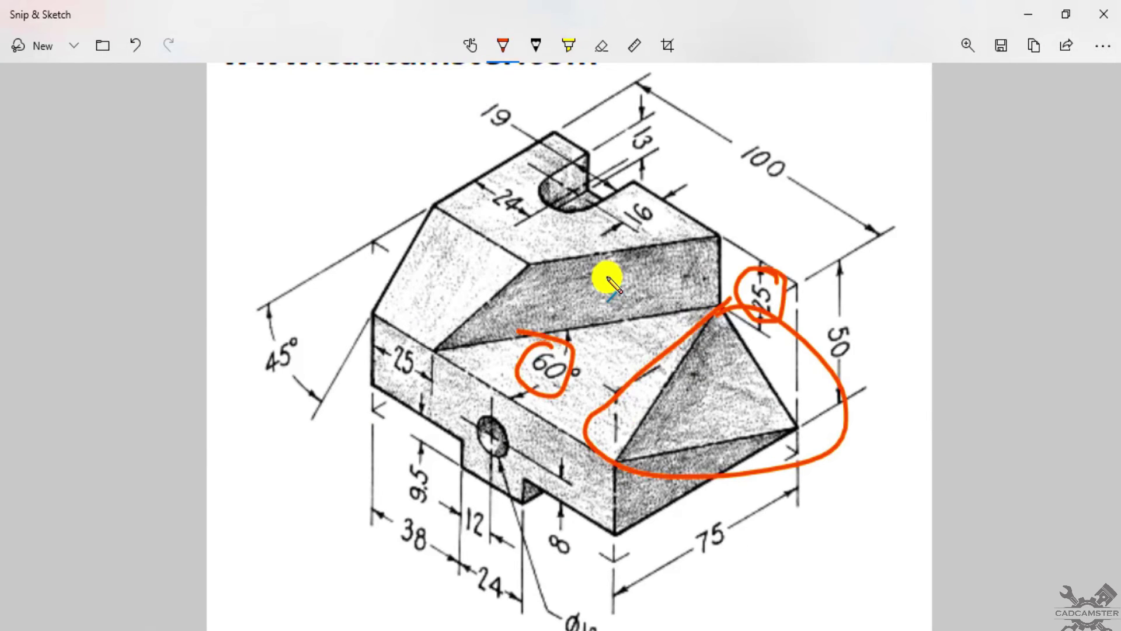
{"action": "key", "text": "alt+Tab"}
{"action": "left_click", "coordinate": [596, 256]}
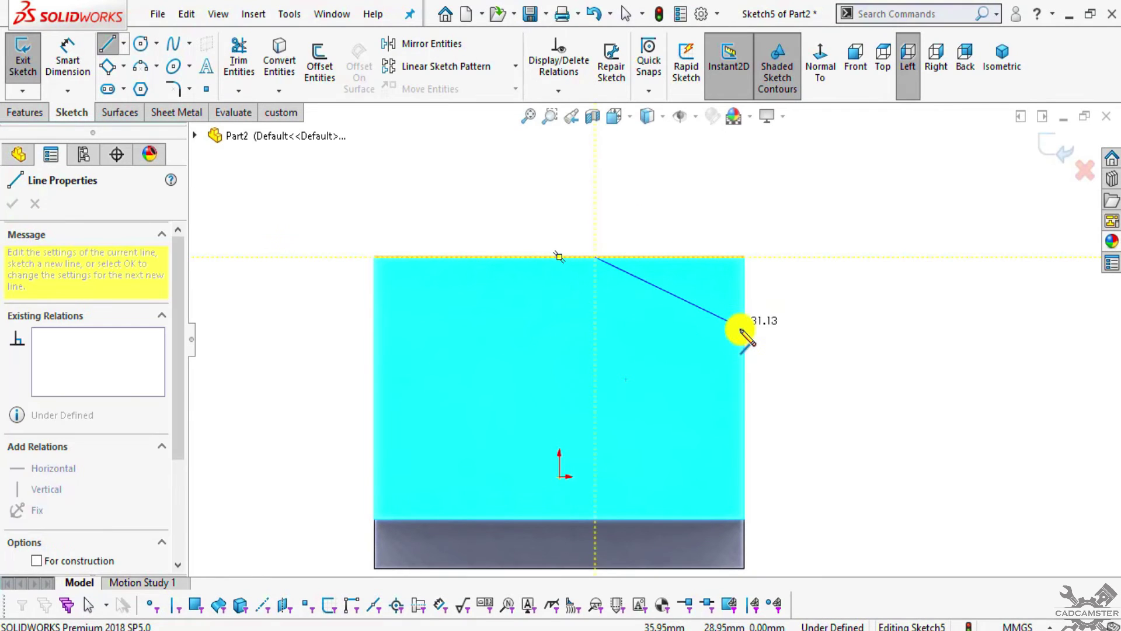
{"action": "left_click", "coordinate": [747, 335]}
{"action": "scroll", "coordinate": [744, 300], "scroll_direction": "down", "scroll_amount": 3}
{"action": "scroll", "coordinate": [740, 280], "scroll_direction": "down", "scroll_amount": 2}
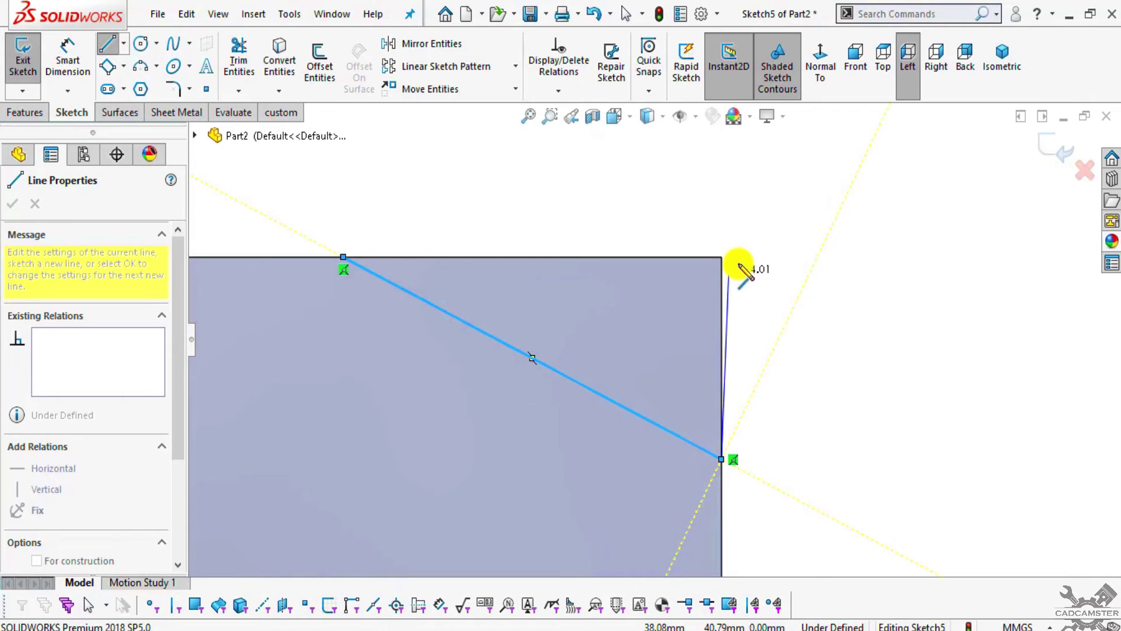
{"action": "left_click", "coordinate": [737, 255]}
{"action": "left_click", "coordinate": [343, 257]}
{"action": "key", "text": "Escape"}
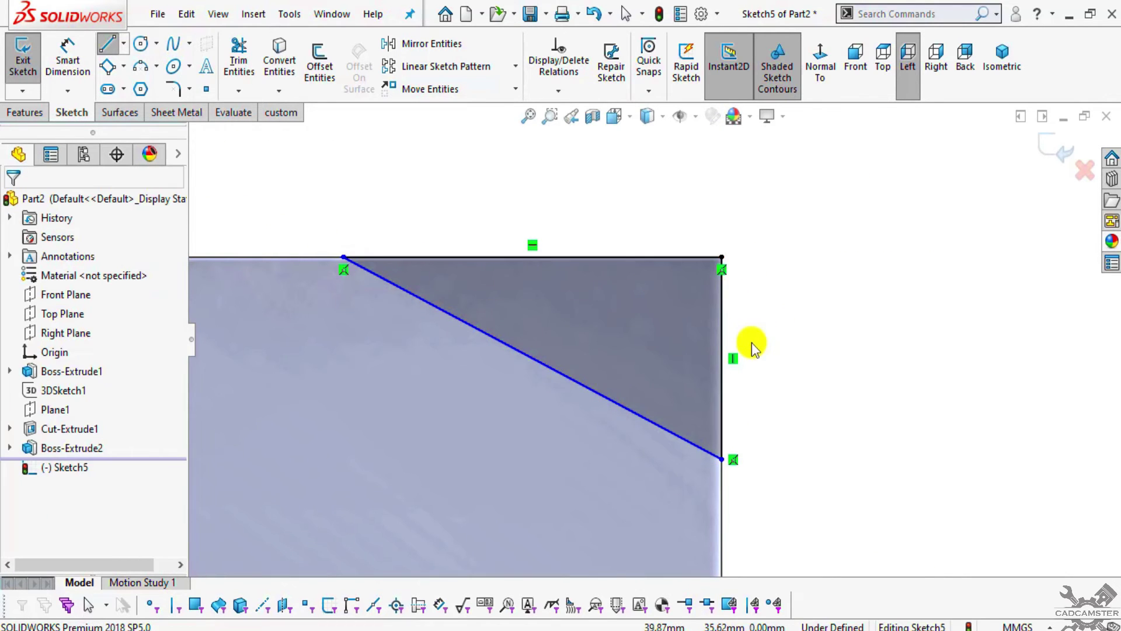
Step: Switch to the reference drawing in Snip & Sketch and mark the 45° slope angle there for checking
{"action": "scroll", "coordinate": [642, 335], "scroll_direction": "up", "scroll_amount": 2}
{"action": "left_click", "coordinate": [67, 56]}
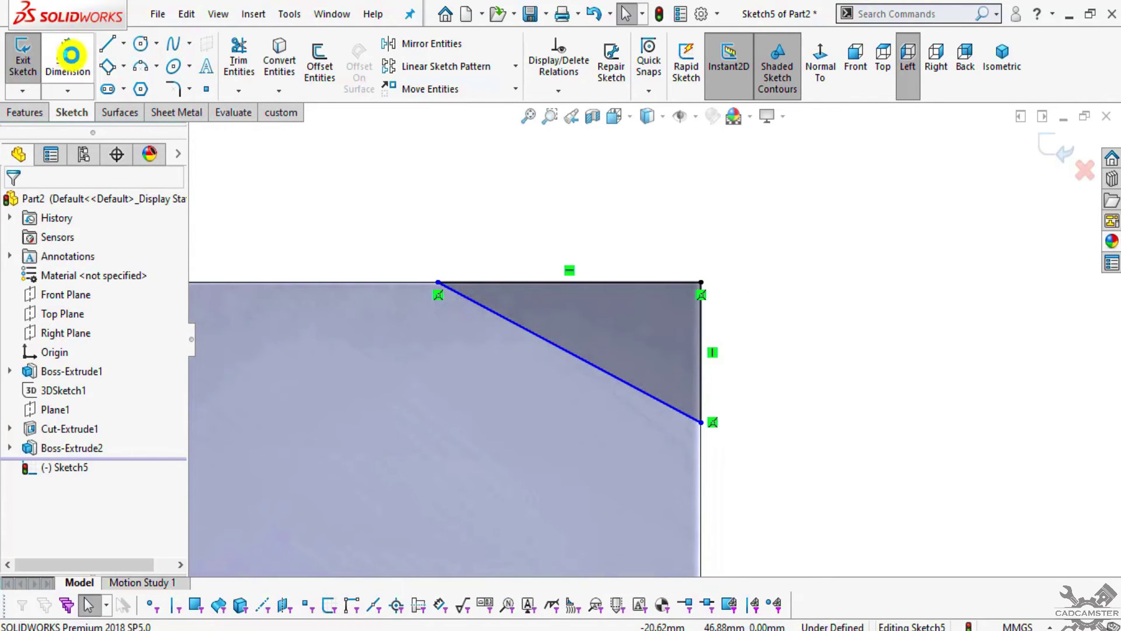
{"action": "key", "text": "alt+Tab"}
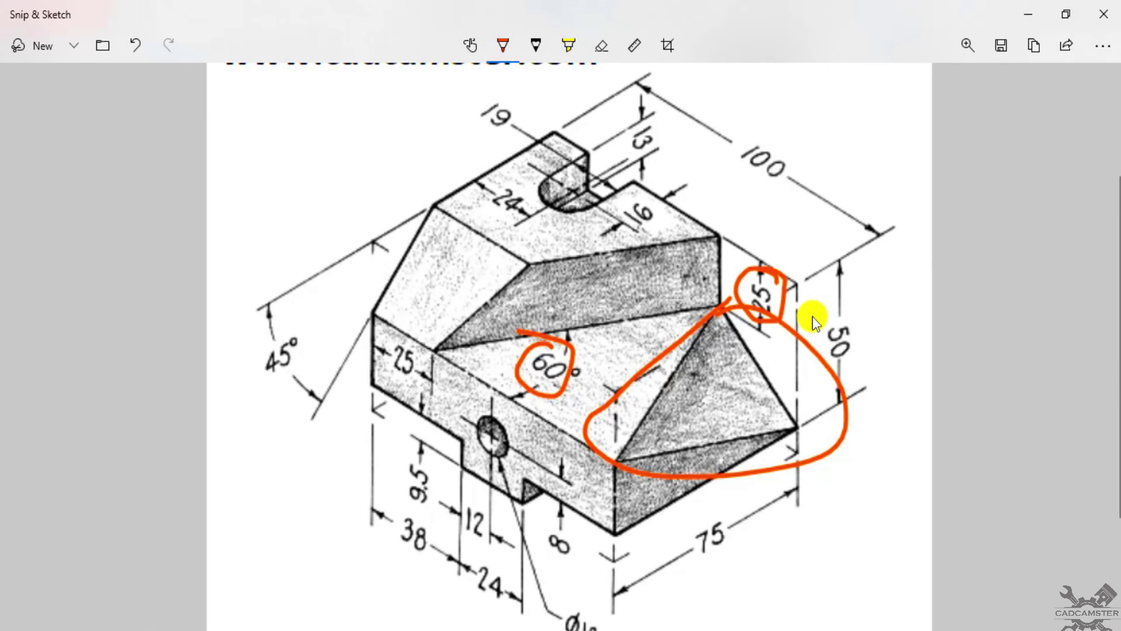
{"action": "key", "text": "alt+Tab"}
{"action": "key", "text": "alt+Tab"}
{"action": "mouse_move", "coordinate": [286, 363]}
{"action": "left_mouse_down"}
{"action": "mouse_move", "coordinate": [310, 330]}
{"action": "mouse_move", "coordinate": [227, 348]}
{"action": "mouse_move", "coordinate": [307, 374]}
{"action": "left_mouse_up"}
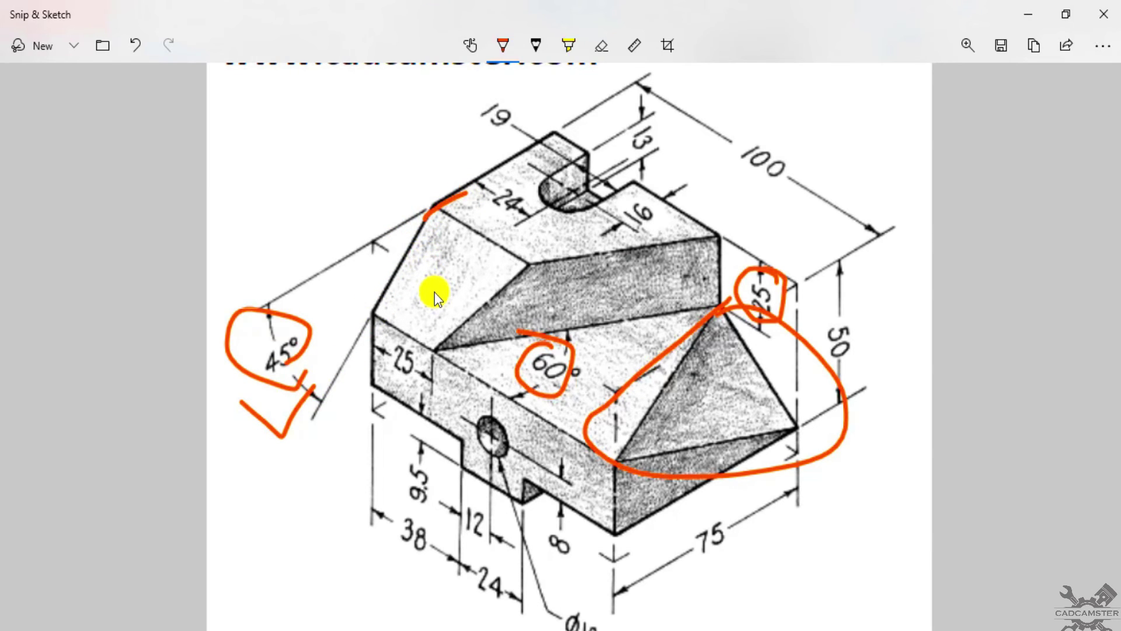
{"action": "key", "text": "alt+Tab"}
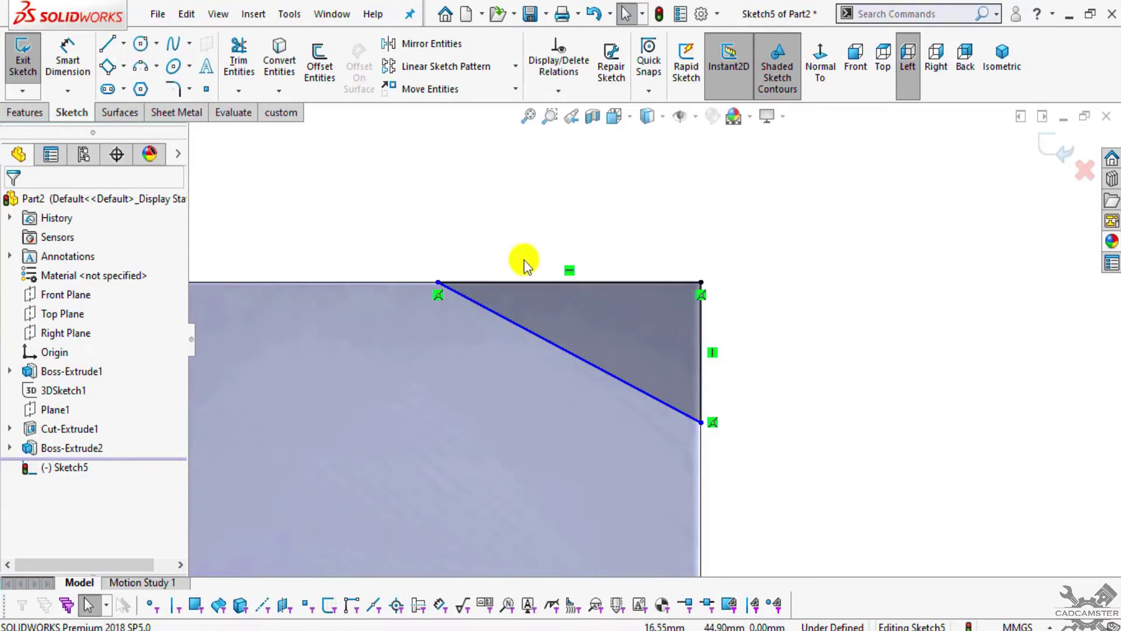
Step: Dimension the angle between the triangle's horizontal leg and its sloped line as 45°
{"action": "left_click", "coordinate": [461, 284]}
{"action": "left_click", "coordinate": [513, 322]}
{"action": "left_click", "coordinate": [68, 58]}
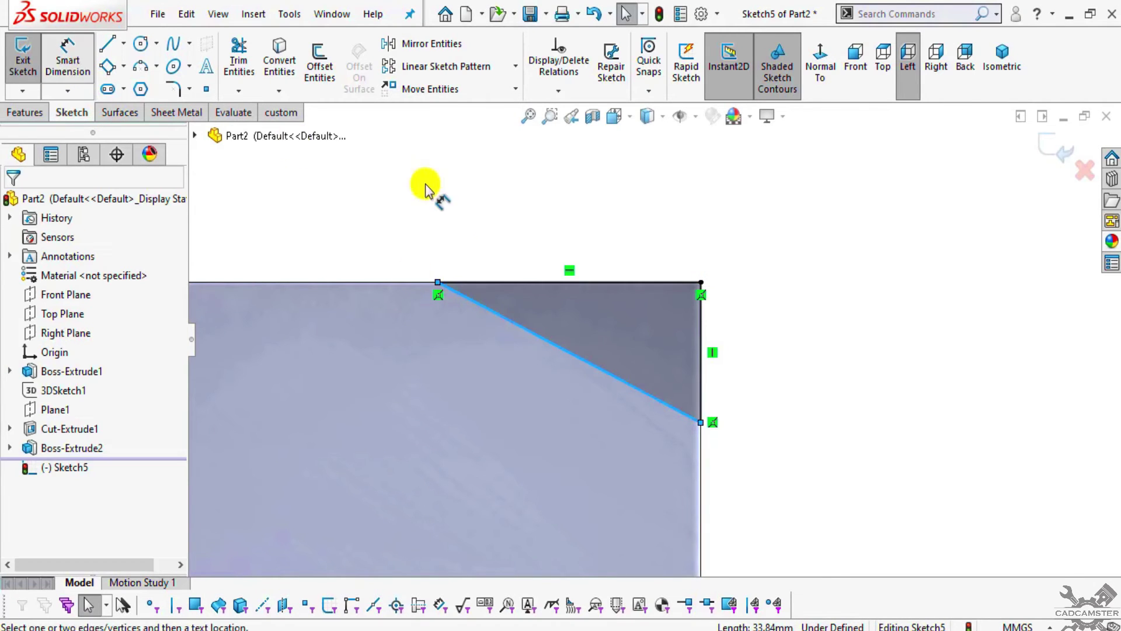
{"action": "left_click", "coordinate": [501, 282]}
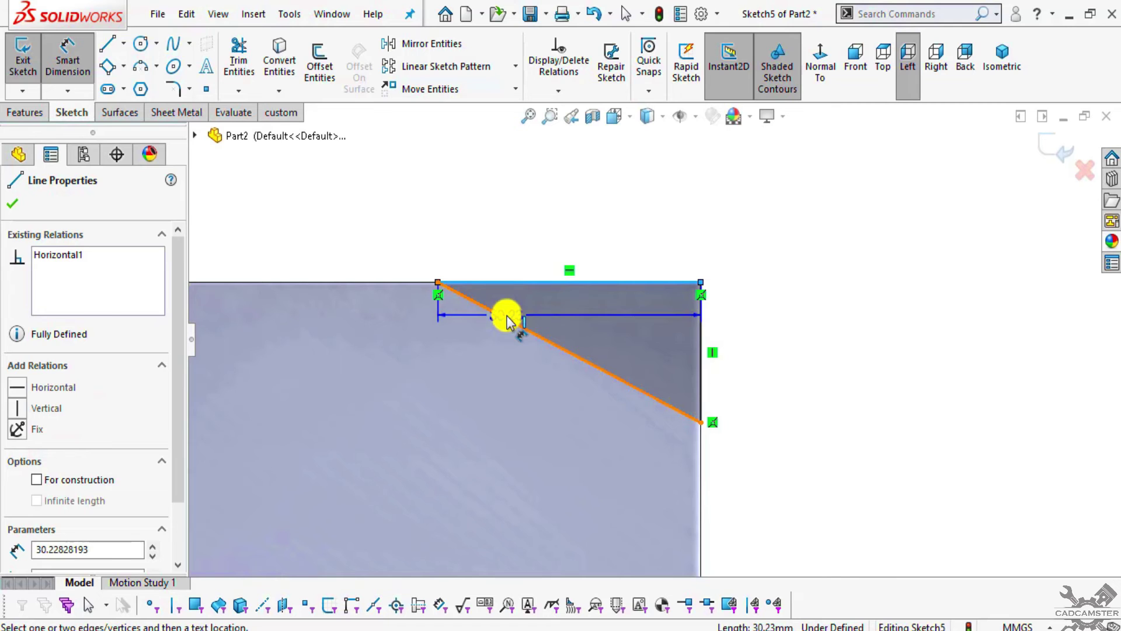
{"action": "left_click", "coordinate": [507, 320]}
{"action": "left_click", "coordinate": [584, 306]}
{"action": "type", "text": "4"}
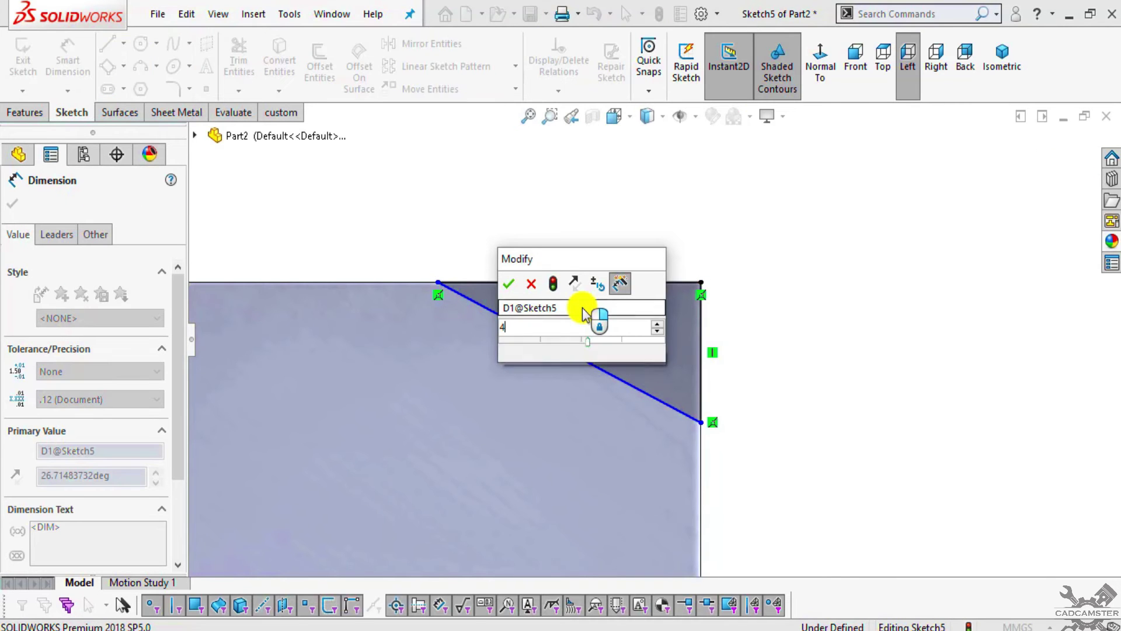
{"action": "type", "text": "5"}
{"action": "key", "text": "Return"}
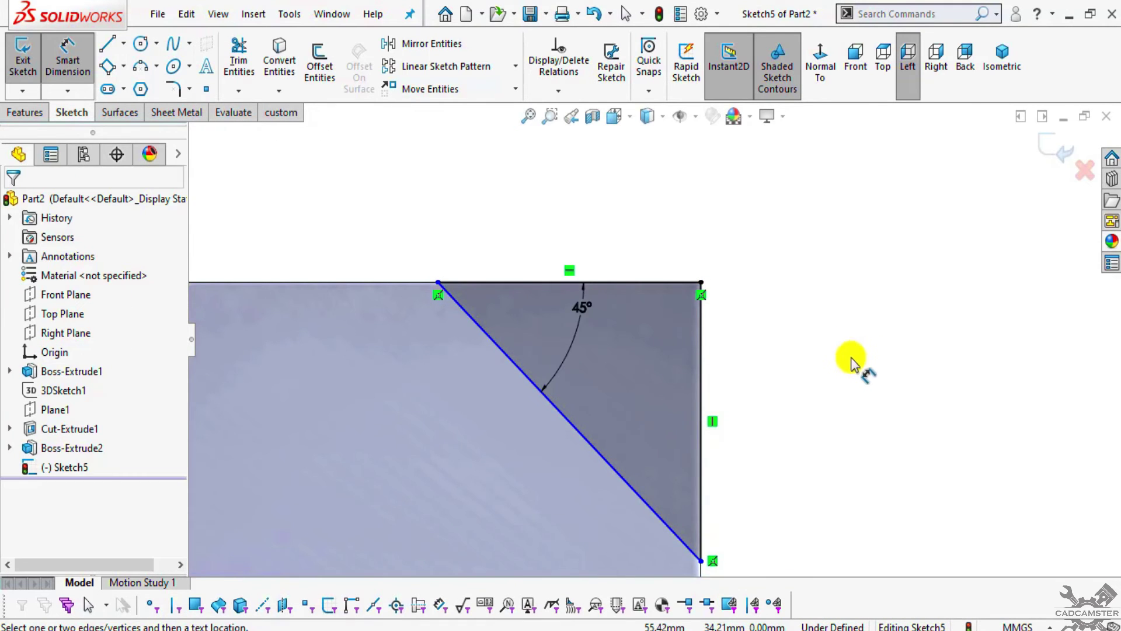
Step: Dimension the triangle's vertical leg as 25 mm, checking the slope's height against the reference drawing
{"action": "key", "text": "alt+Tab"}
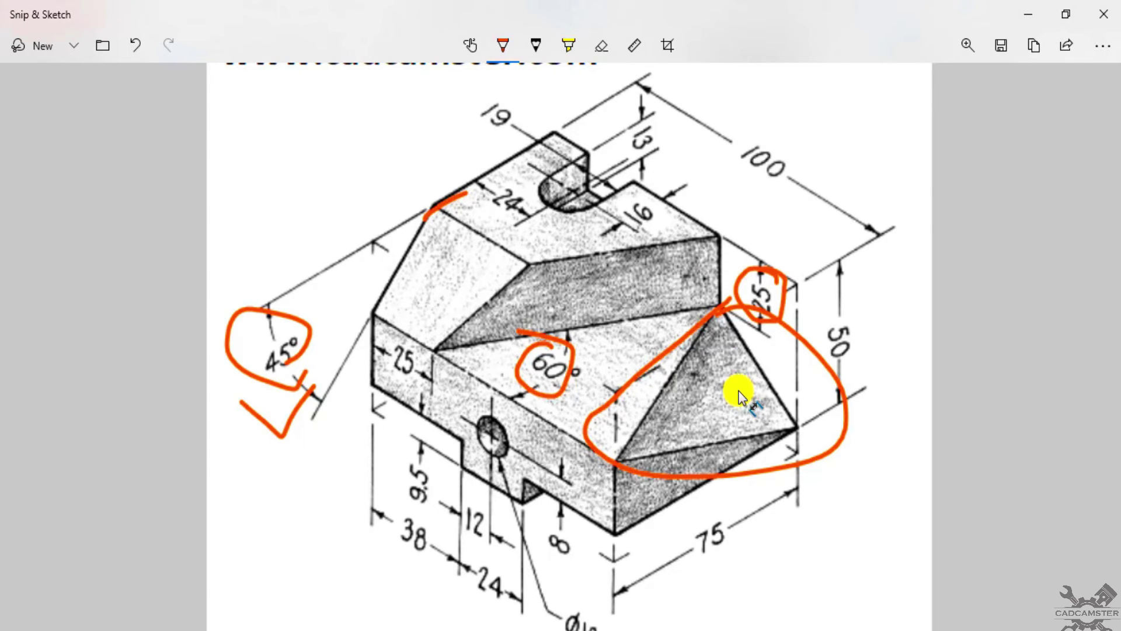
{"action": "key", "text": "alt+Tab"}
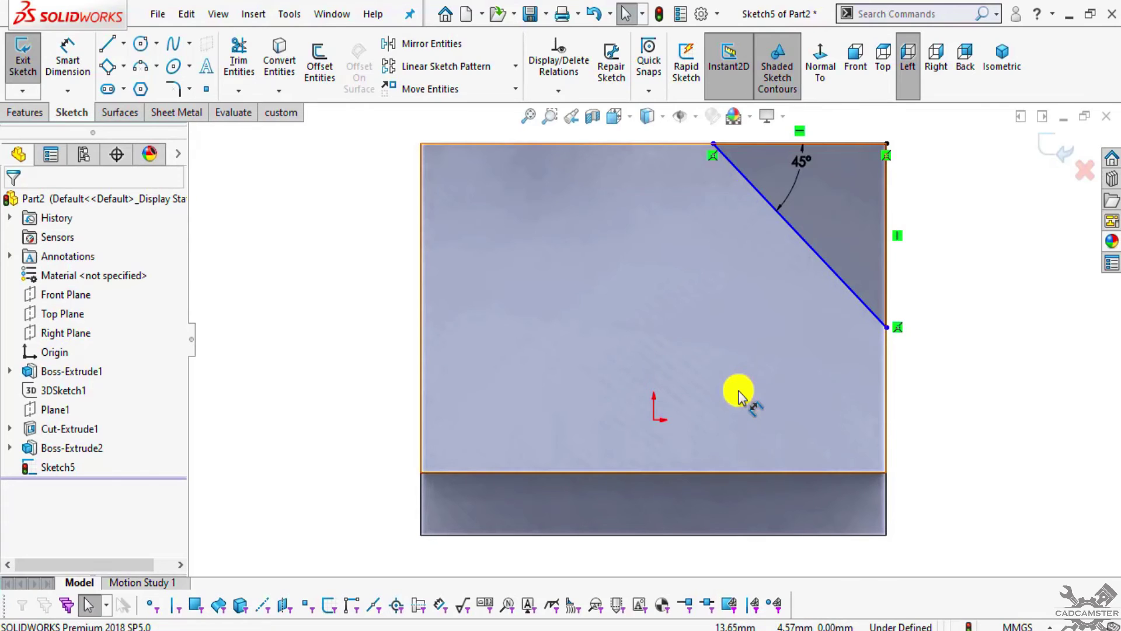
{"action": "left_click", "coordinate": [77, 70]}
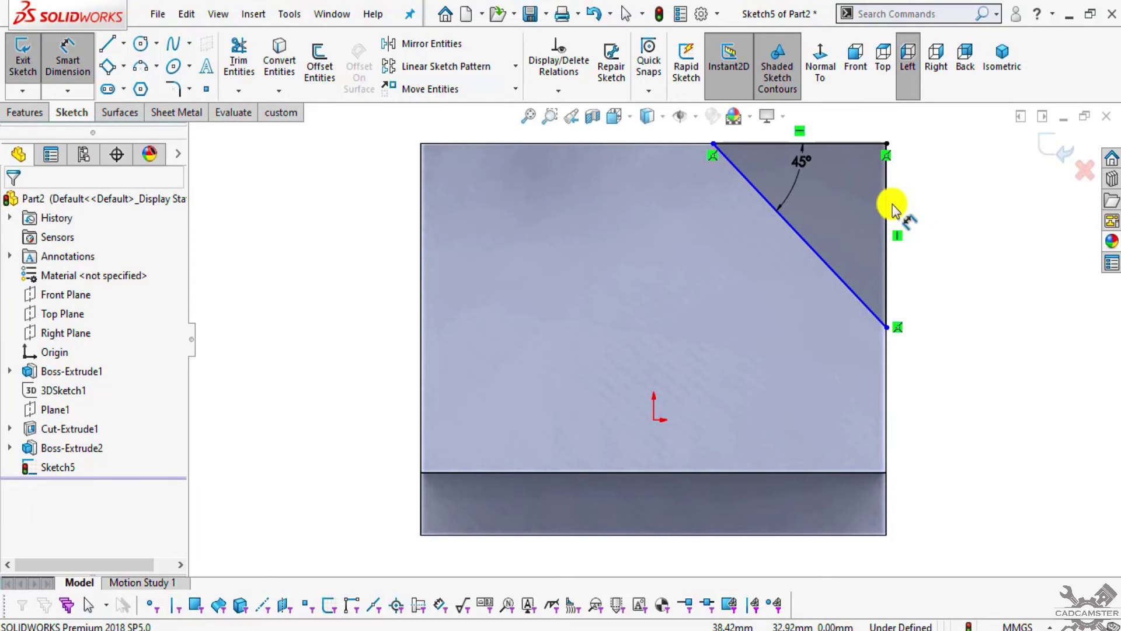
{"action": "key", "text": "alt+Tab"}
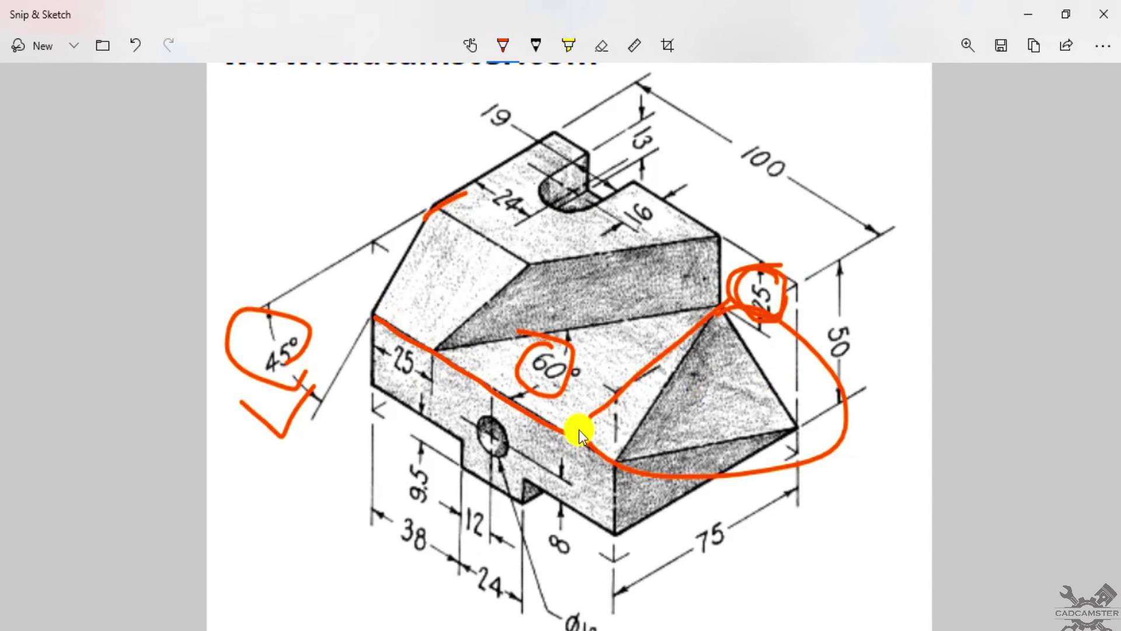
{"action": "left_click_drag", "start_coordinate": [489, 250], "coordinate": [525, 345]}
{"action": "key", "text": "alt+Tab"}
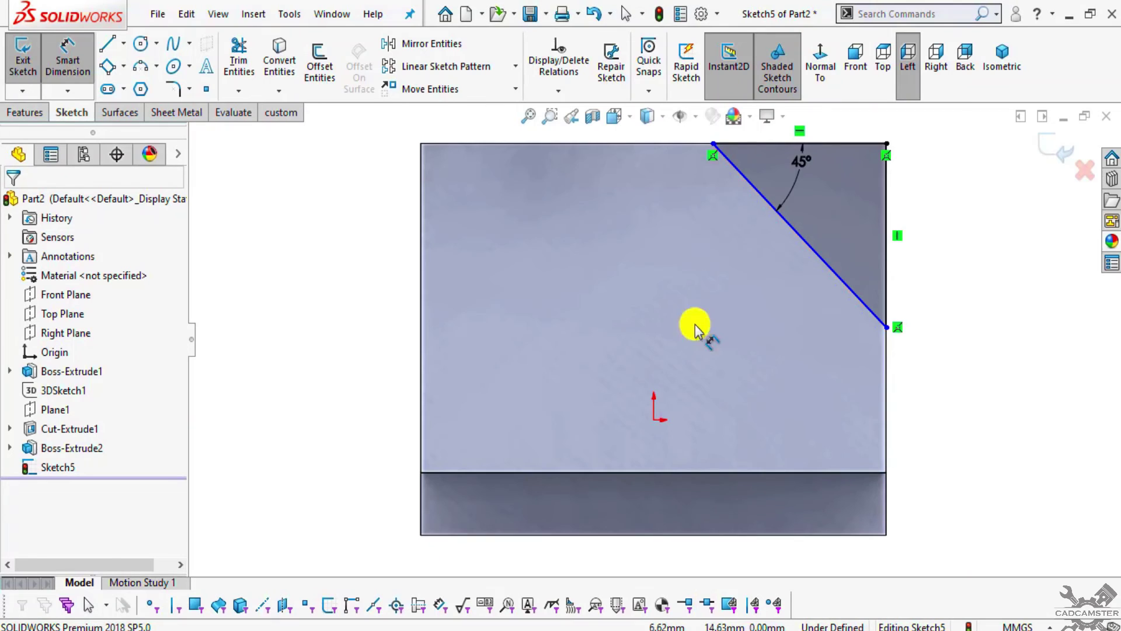
{"action": "left_click", "coordinate": [887, 210]}
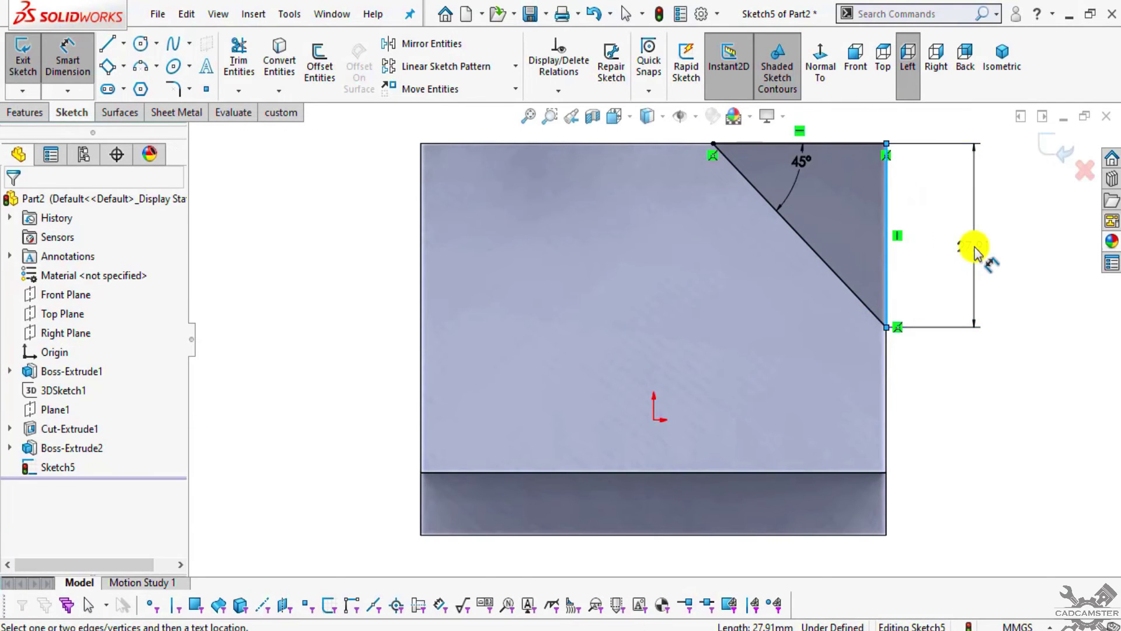
{"action": "left_click", "coordinate": [975, 249]}
{"action": "type", "text": "25"}
{"action": "key", "text": "Return"}
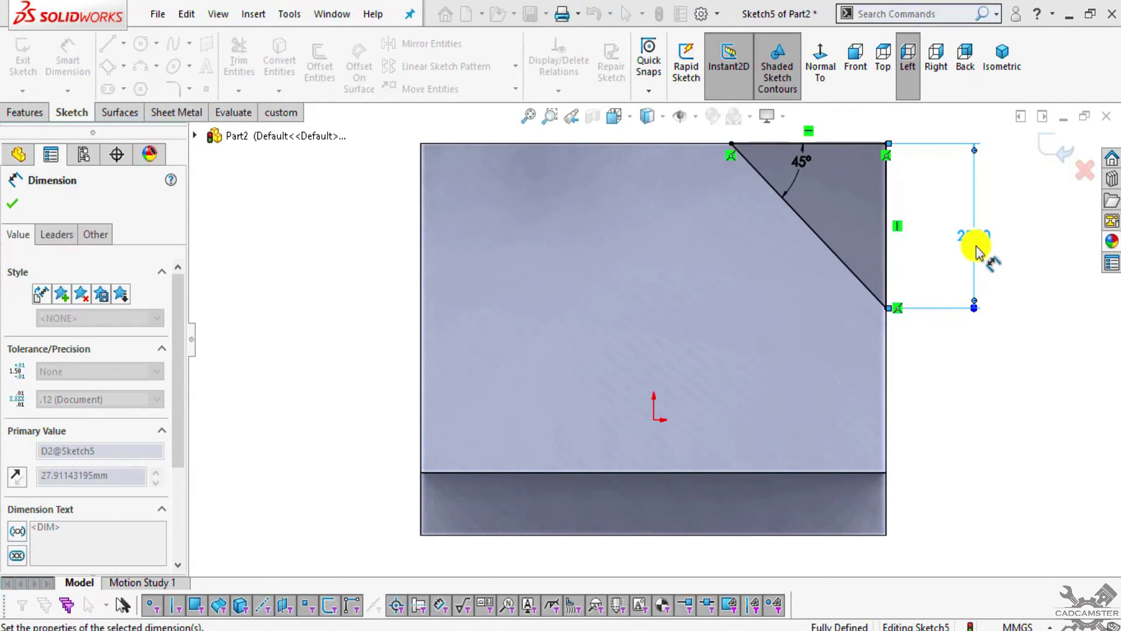
Step: Cut the triangular profile through the whole boss with an Extruded Cut set to Through All
{"action": "middle_click_drag", "start_coordinate": [982, 398], "coordinate": [906, 425]}
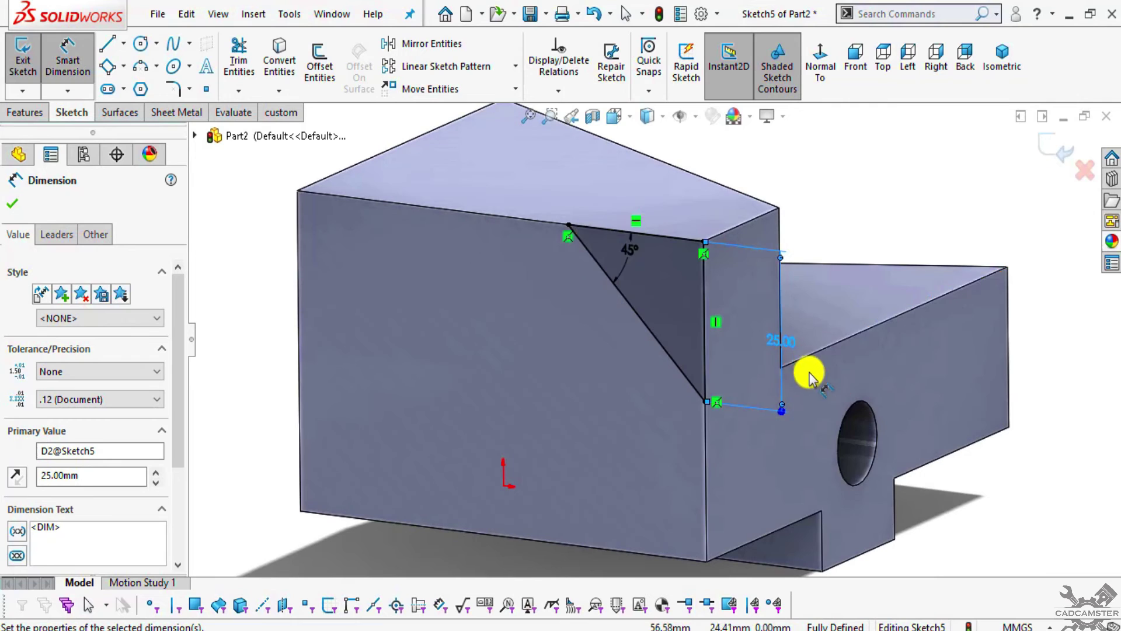
{"action": "left_click", "coordinate": [22, 114]}
{"action": "left_click", "coordinate": [246, 71]}
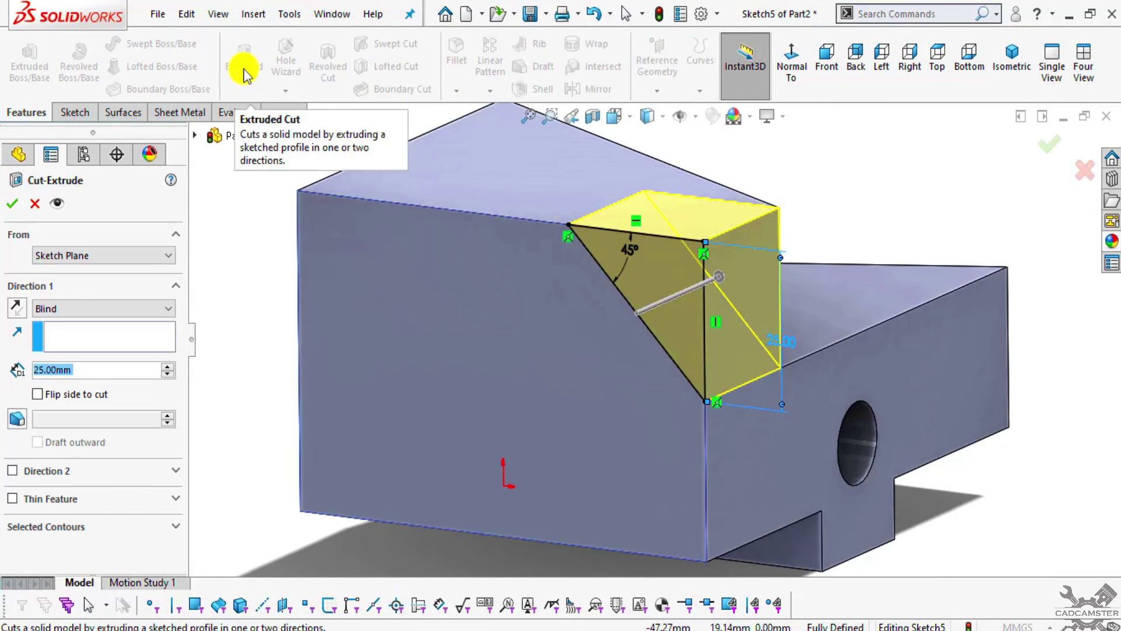
{"action": "left_click", "coordinate": [36, 309]}
{"action": "left_click", "coordinate": [88, 334]}
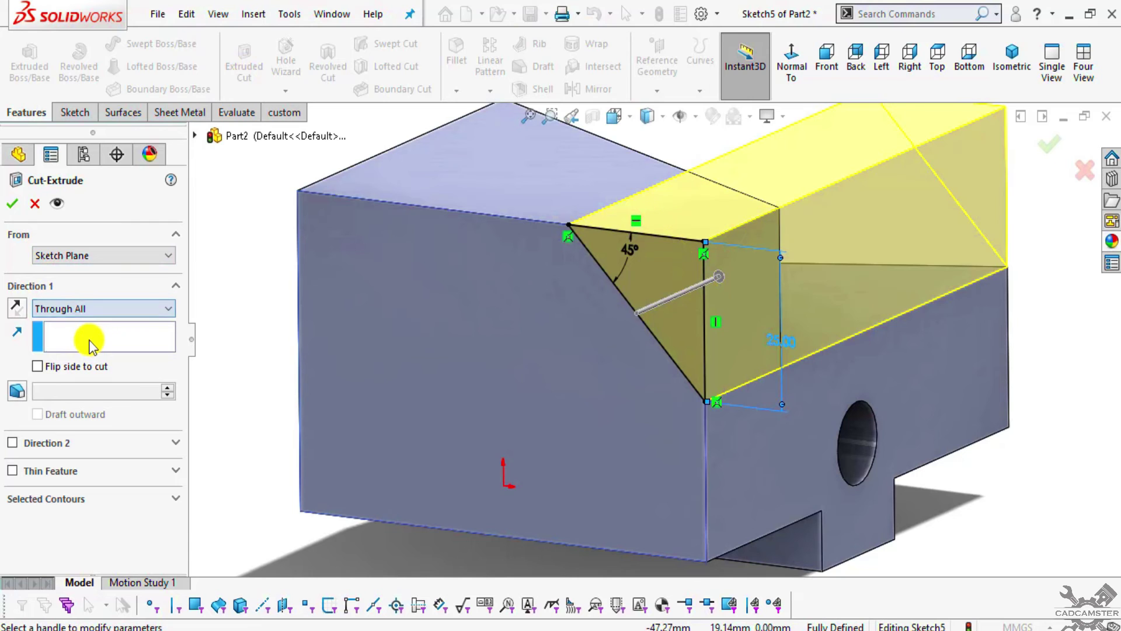
{"action": "left_click", "coordinate": [13, 203]}
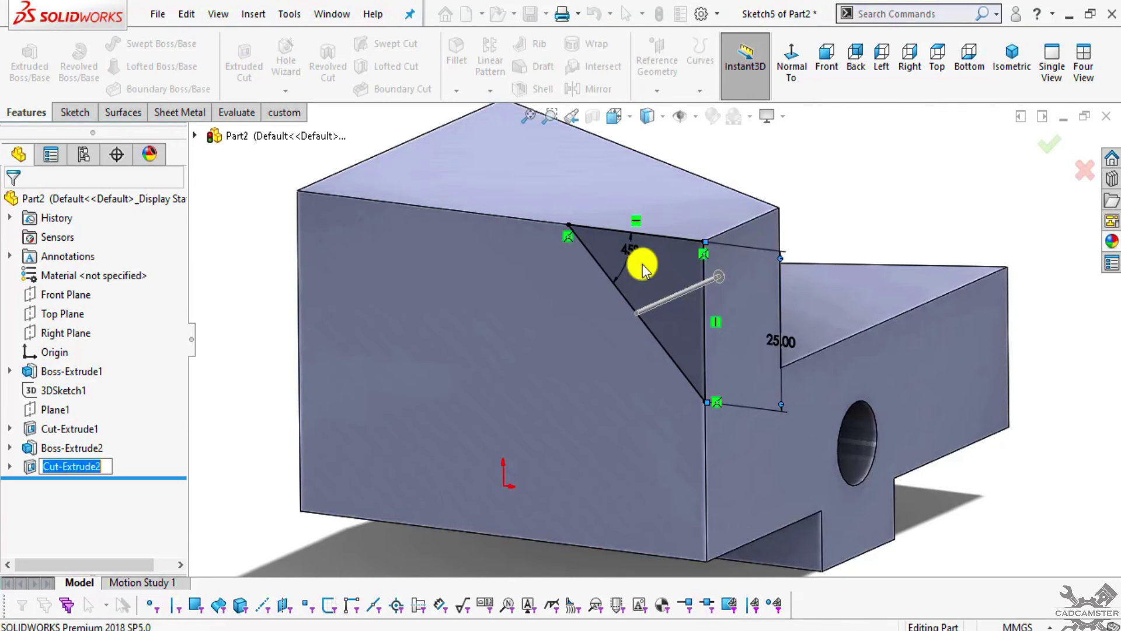
{"action": "mouse_move", "coordinate": [815, 375]}
{"action": "middle_mouse_down"}
{"action": "mouse_move", "coordinate": [666, 318]}
{"action": "mouse_move", "coordinate": [631, 395]}
{"action": "mouse_move", "coordinate": [660, 409]}
{"action": "middle_mouse_up"}
{"action": "scroll", "coordinate": [689, 379], "scroll_direction": "up", "scroll_amount": 3}
{"action": "scroll", "coordinate": [722, 240], "scroll_direction": "down", "scroll_amount": 3}
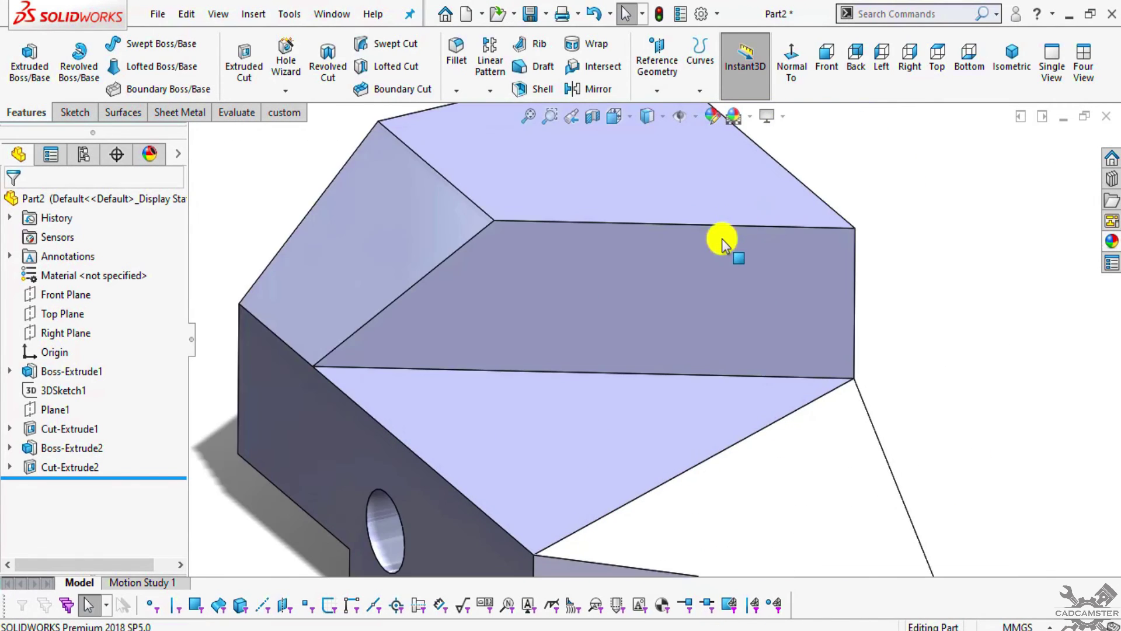
{"action": "scroll", "coordinate": [751, 300], "scroll_direction": "up", "scroll_amount": 3}
{"action": "scroll", "coordinate": [753, 302], "scroll_direction": "up", "scroll_amount": 2}
Step: Switch to the reference drawing in Snip & Sketch, undo all the pen marks and enlarge the slot area
{"action": "key", "text": "alt+Tab"}
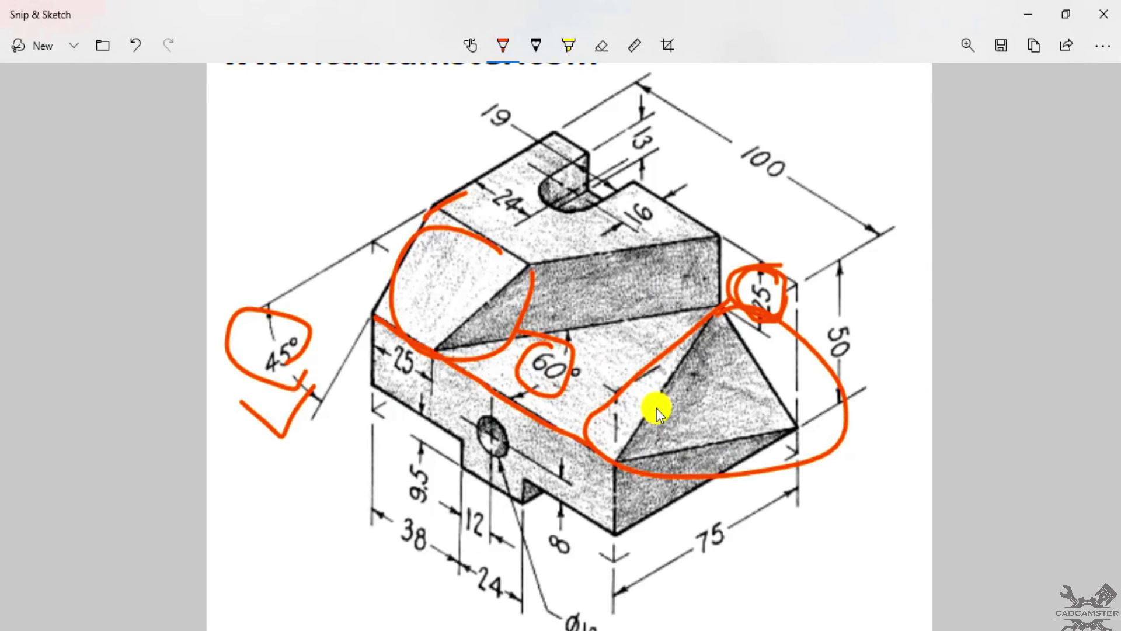
{"action": "scroll", "coordinate": [634, 237], "scroll_direction": "up", "scroll_amount": 3}
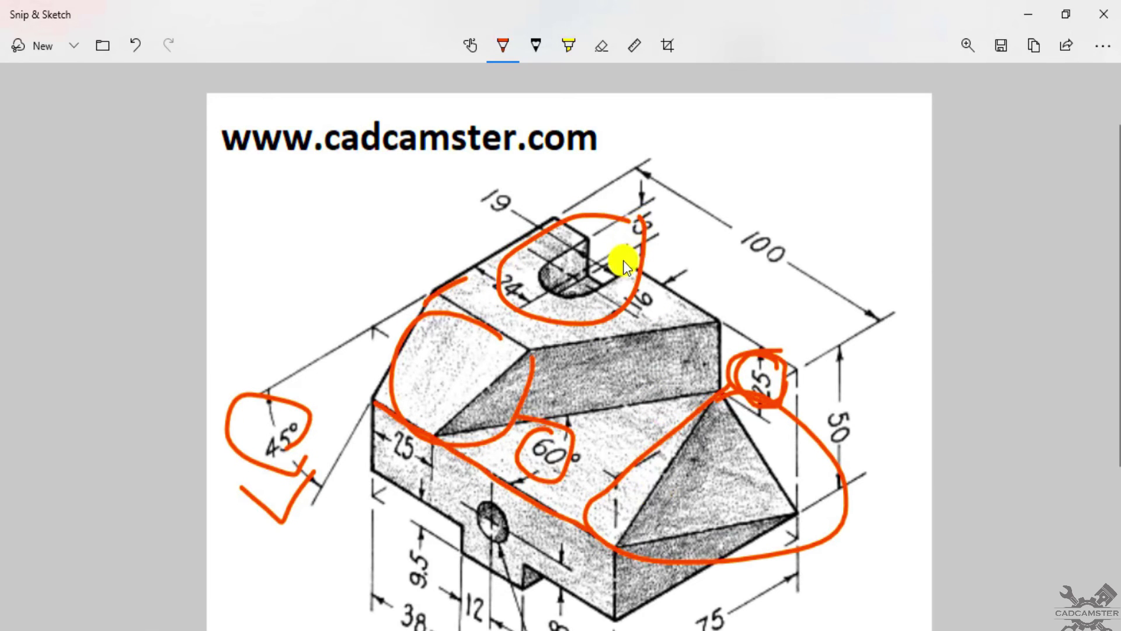
{"action": "scroll", "coordinate": [613, 270], "scroll_direction": "up", "scroll_amount": 2, "text": "ctrl"}
{"action": "scroll", "coordinate": [591, 268], "scroll_direction": "down", "scroll_amount": 2, "text": "ctrl"}
{"action": "key", "text": "ctrl+z"}
{"action": "key", "text": "ctrl+z"}
{"action": "key", "text": "ctrl+z"}
{"action": "key", "text": "ctrl+z"}
{"action": "key", "text": "ctrl+z"}
{"action": "key", "text": "ctrl+z"}
{"action": "key", "text": "ctrl+z"}
{"action": "key", "text": "ctrl+z"}
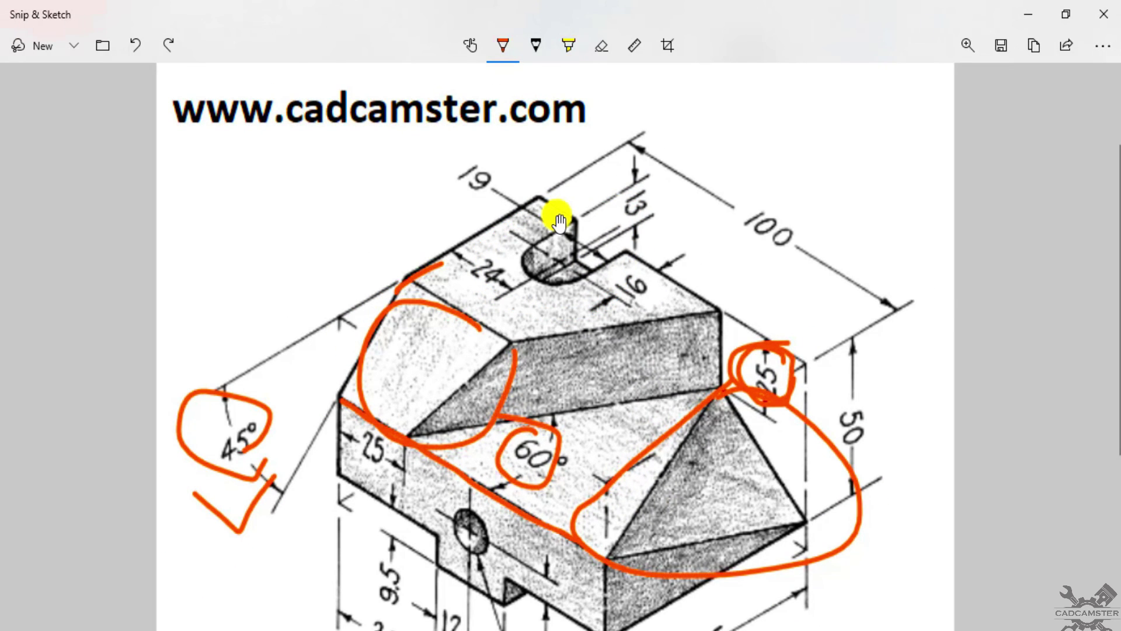
{"action": "scroll", "coordinate": [567, 230], "scroll_direction": "up", "scroll_amount": 2, "text": "ctrl"}
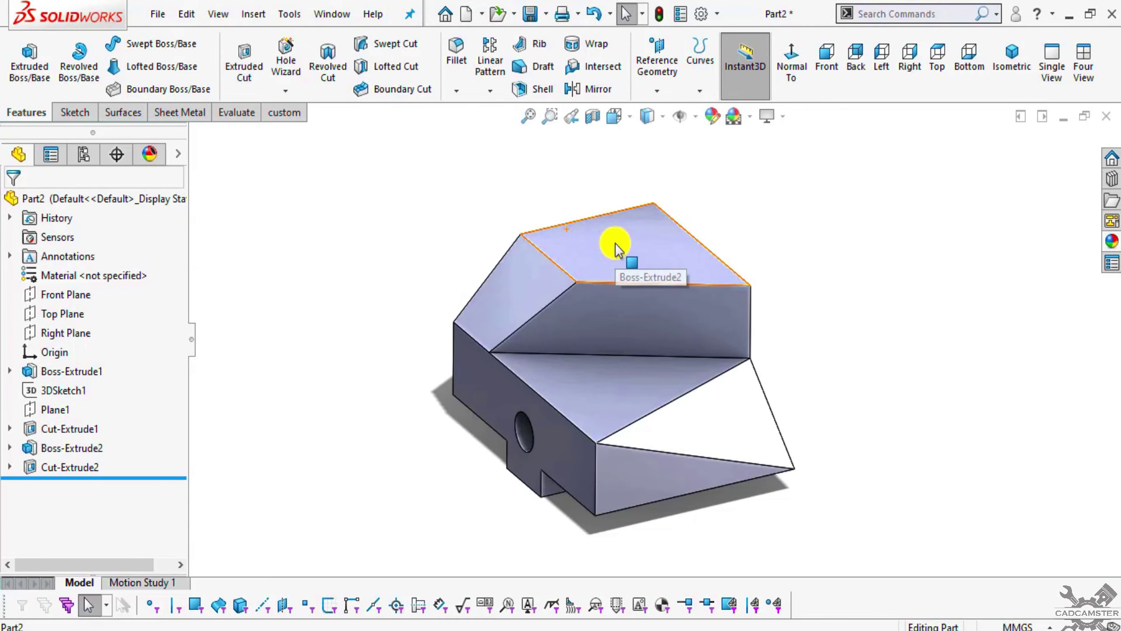
Step: Start a sketch on the raised boss's top face, viewed normal to it
{"action": "left_click", "coordinate": [601, 239]}
{"action": "left_click", "coordinate": [758, 196]}
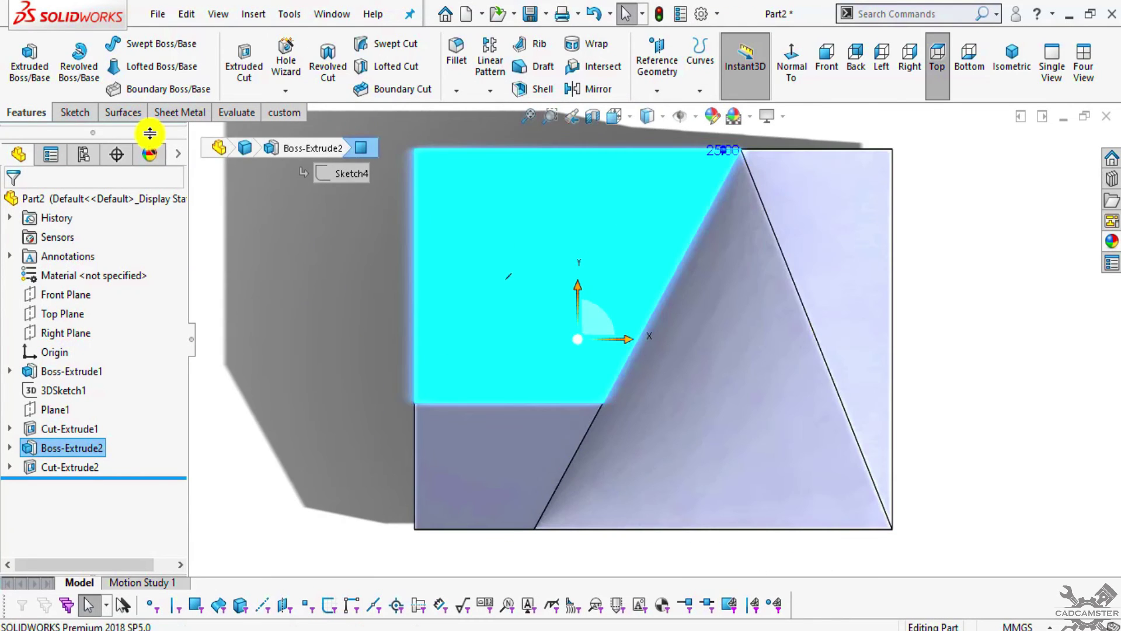
{"action": "left_click", "coordinate": [79, 113]}
{"action": "left_click", "coordinate": [22, 59]}
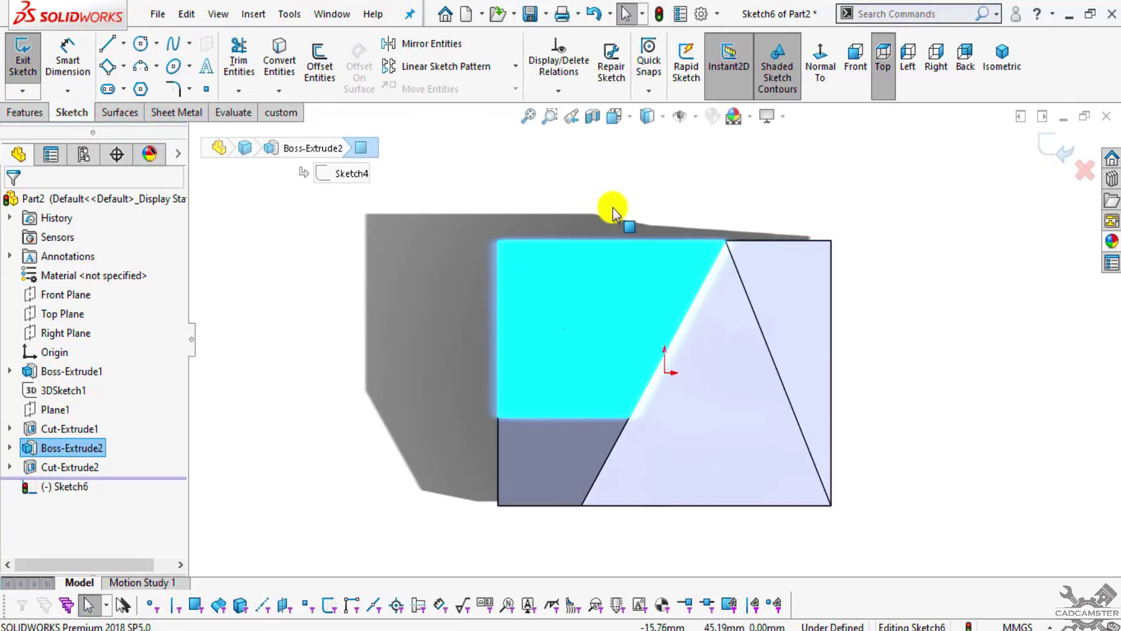
{"action": "left_click", "coordinate": [601, 206]}
Step: Sketch a closed U-shaped slot profile from the boss's back edge, with straight sides about 16 mm long and a tangent end arc of about 8.6 mm radius
{"action": "key", "text": "alt+Tab"}
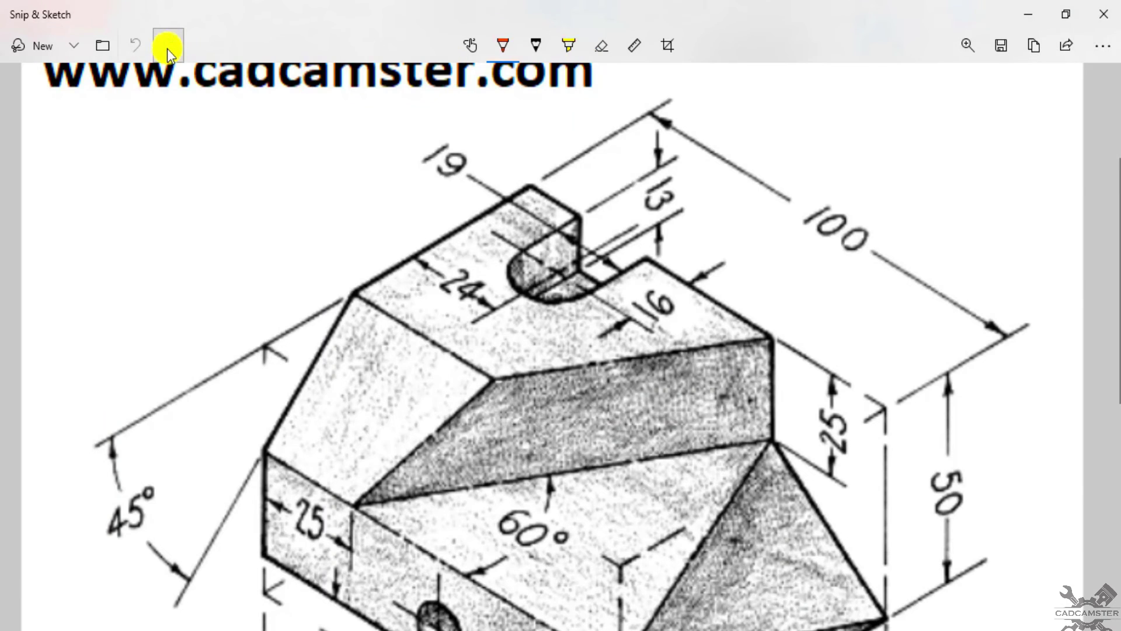
{"action": "key", "text": "alt+Tab"}
{"action": "left_click", "coordinate": [107, 45]}
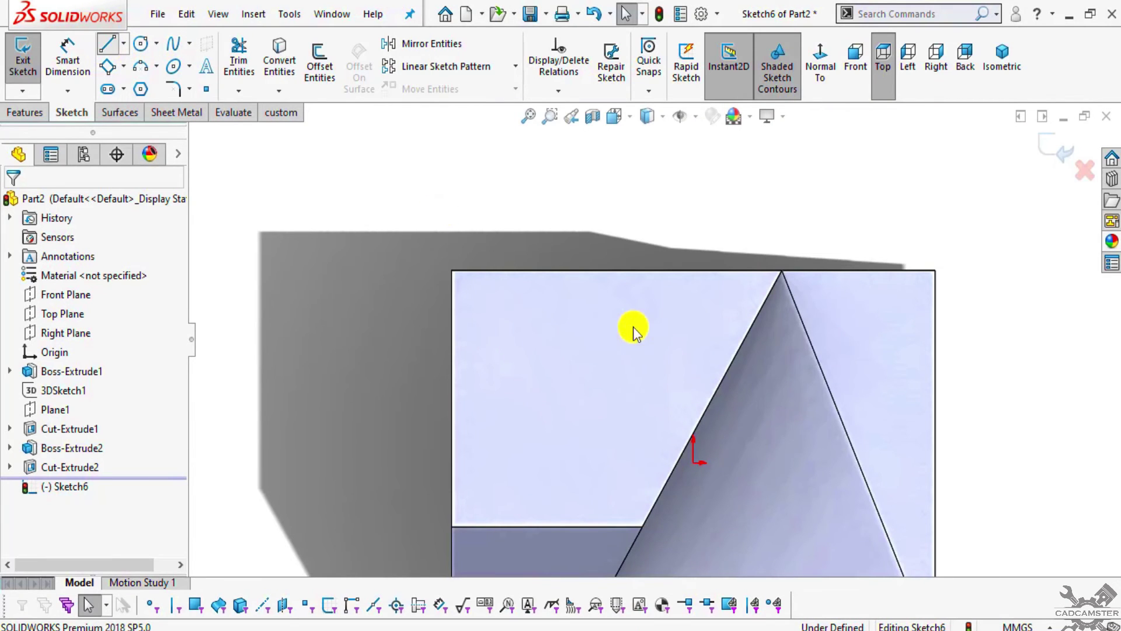
{"action": "scroll", "coordinate": [721, 438], "scroll_direction": "down", "scroll_amount": 2}
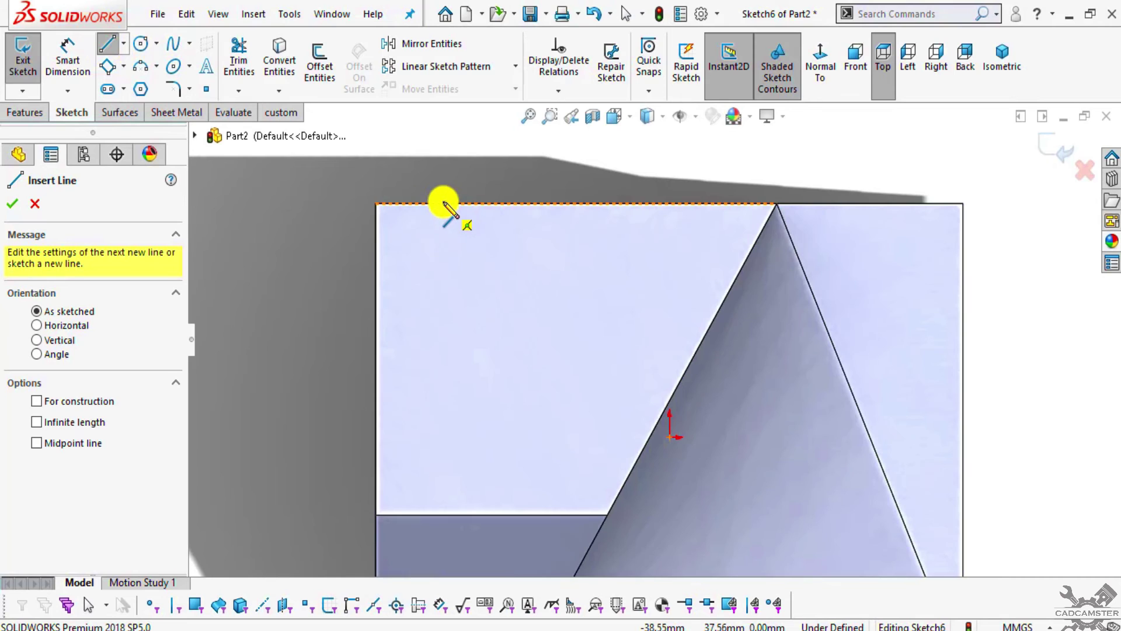
{"action": "left_click", "coordinate": [443, 203]}
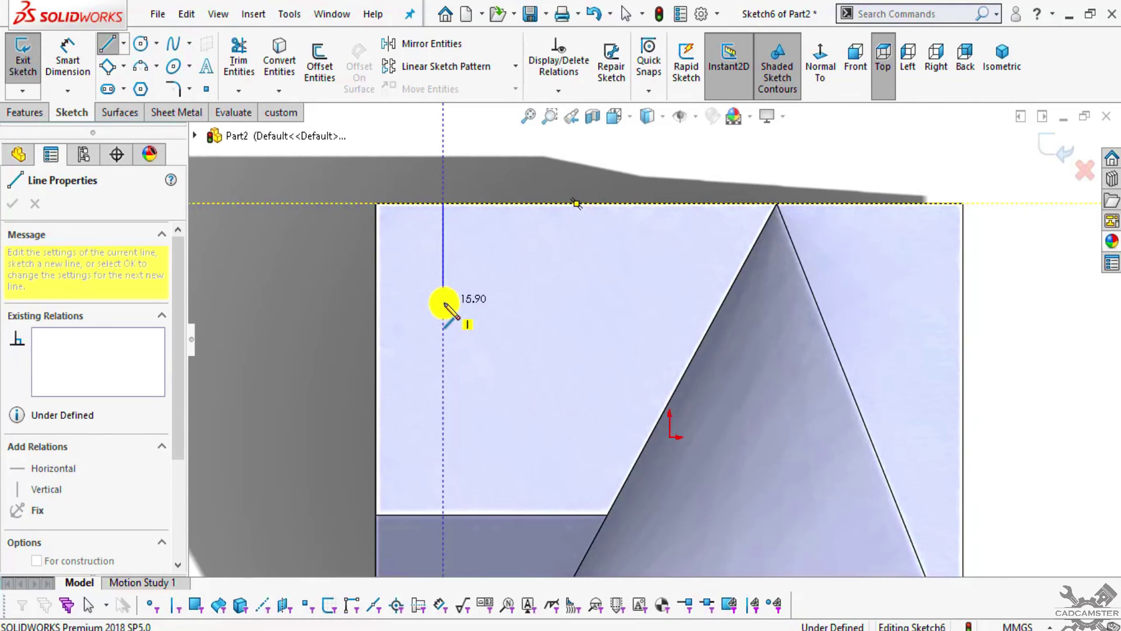
{"action": "left_click", "coordinate": [443, 302]}
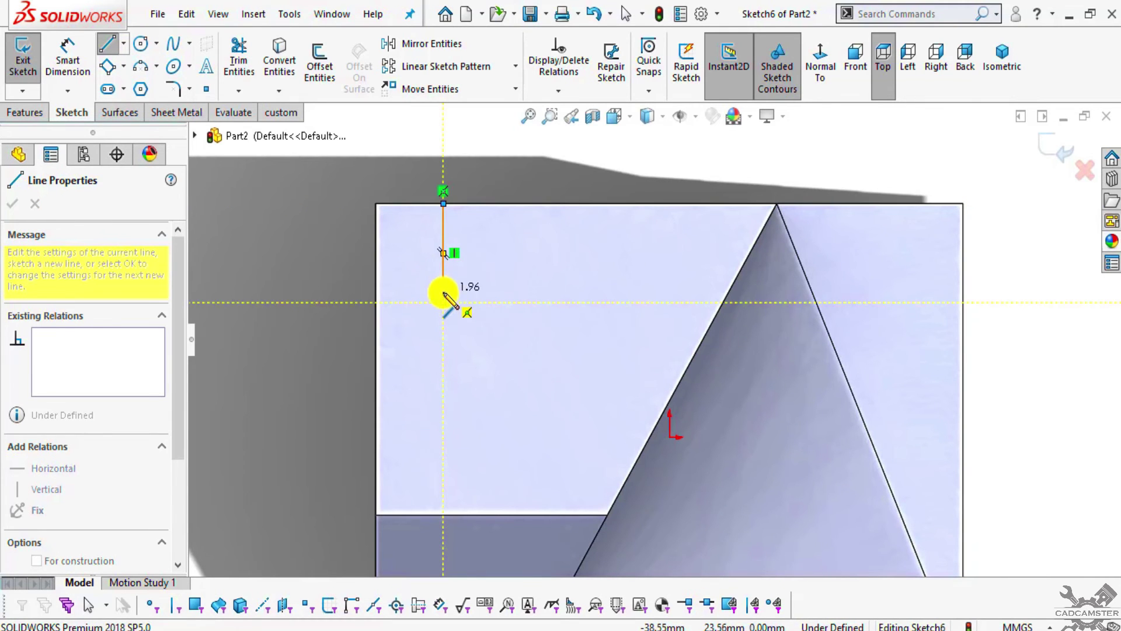
{"action": "mouse_move", "coordinate": [444, 304]}
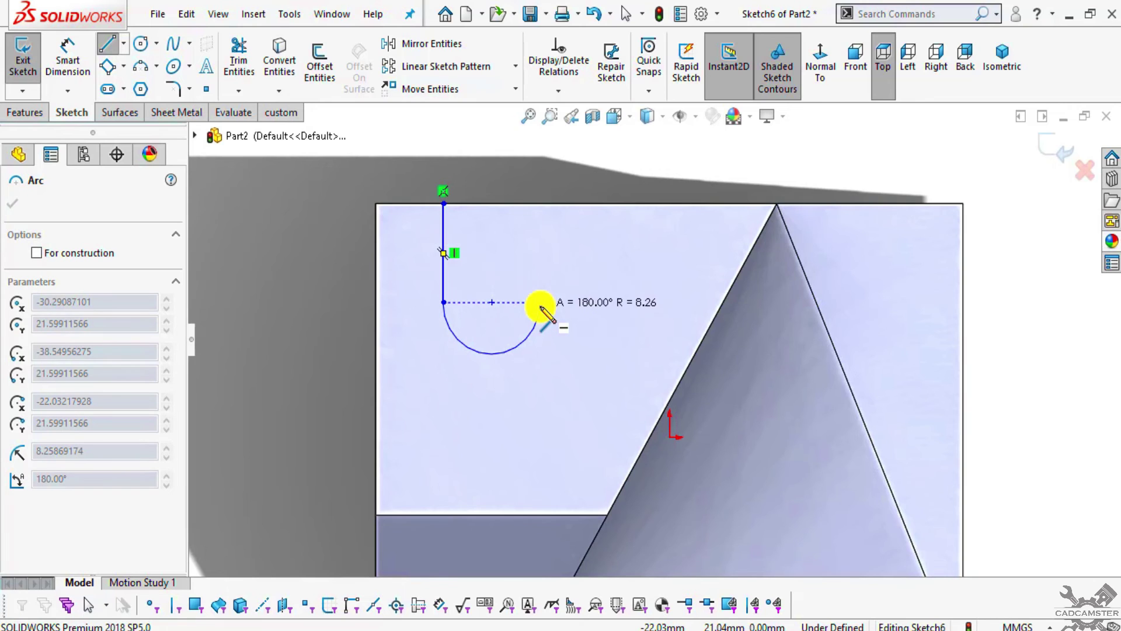
{"action": "left_click", "coordinate": [545, 302]}
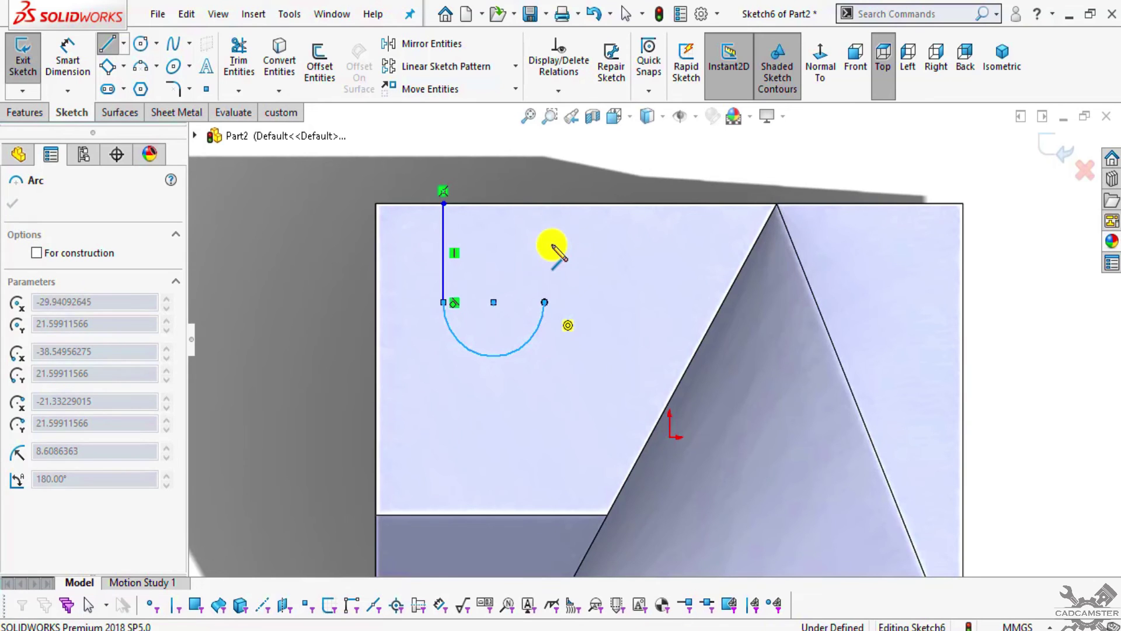
{"action": "left_click", "coordinate": [545, 203]}
{"action": "left_click", "coordinate": [444, 204]}
{"action": "key", "text": "Escape"}
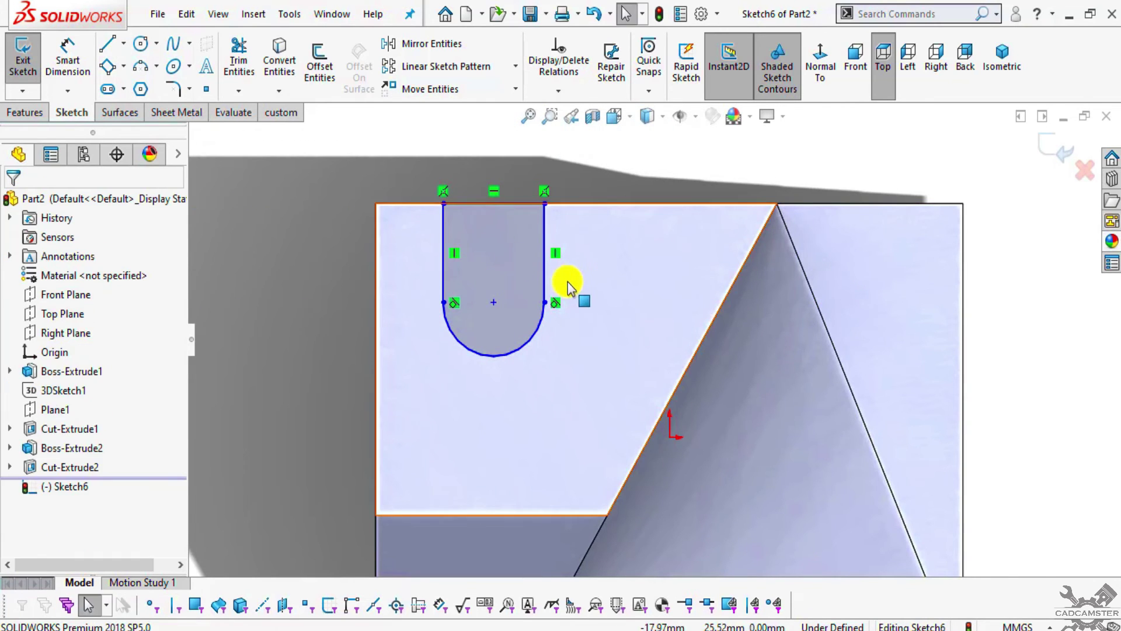
{"action": "key", "text": "alt+Tab"}
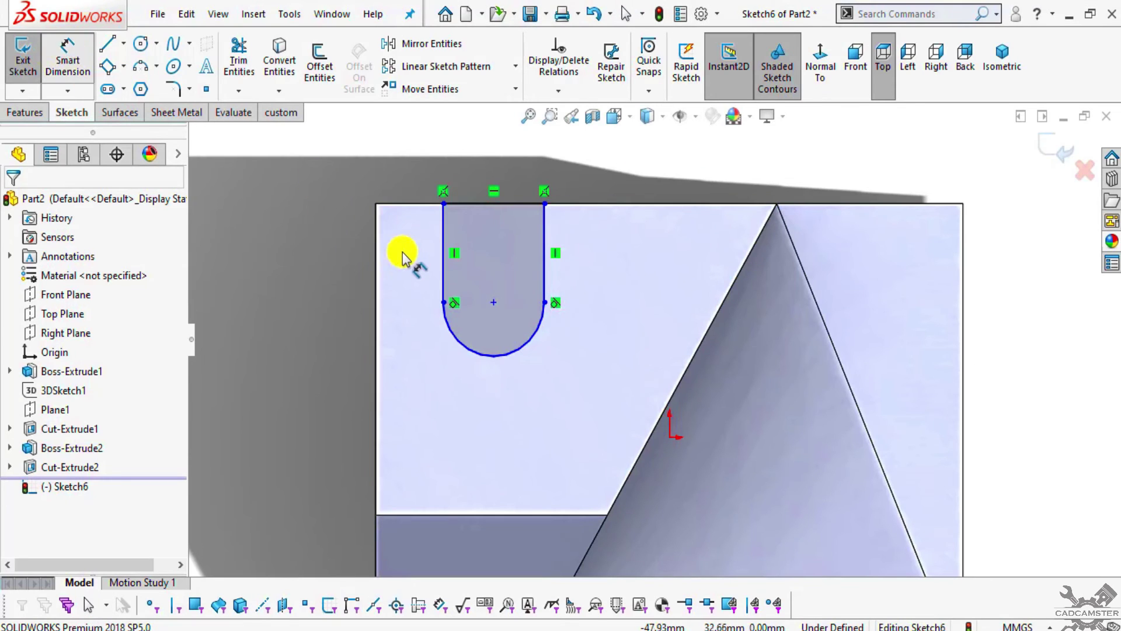
Step: Dimension the slot arc's center 24 mm from the boss's left edge
{"action": "left_click", "coordinate": [377, 245]}
{"action": "left_click", "coordinate": [408, 267]}
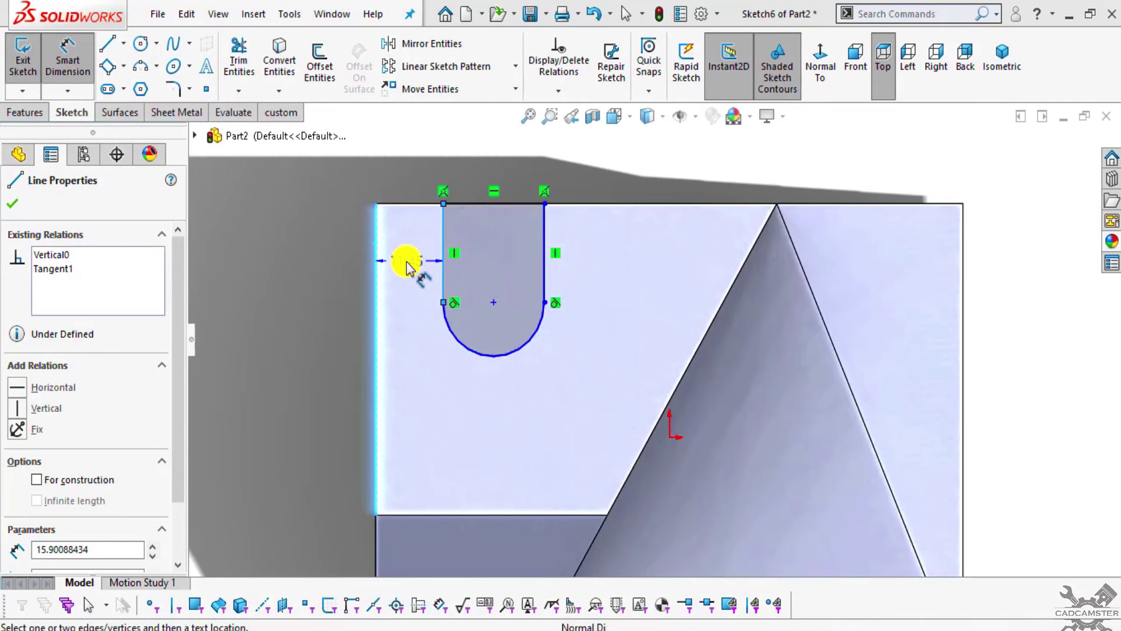
{"action": "left_click", "coordinate": [411, 264]}
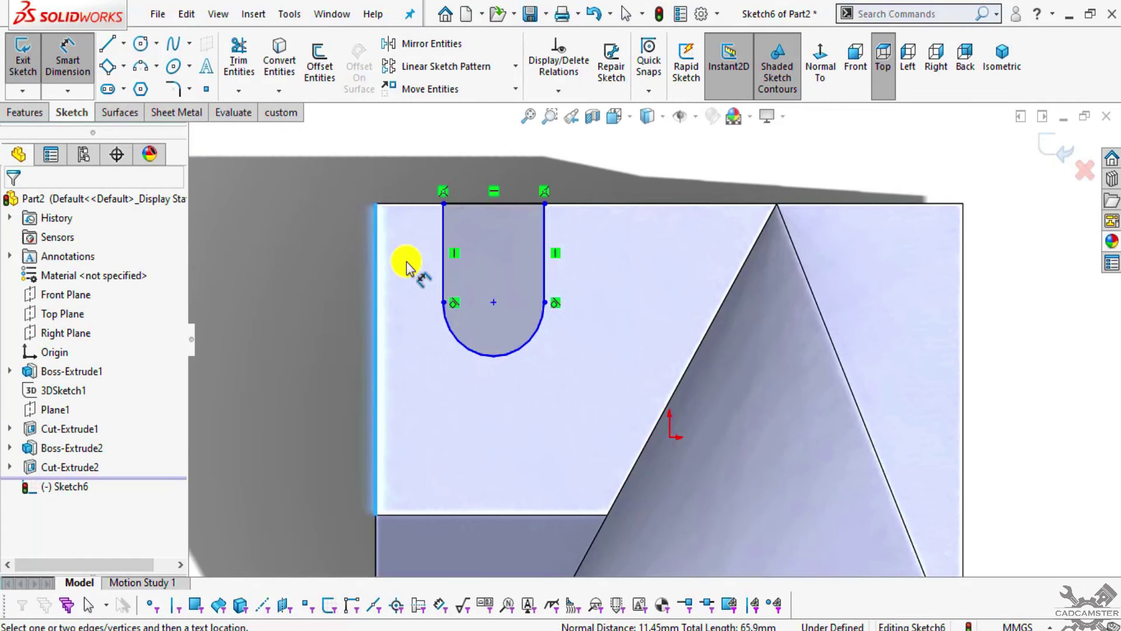
{"action": "left_click", "coordinate": [495, 303]}
{"action": "left_click", "coordinate": [417, 329]}
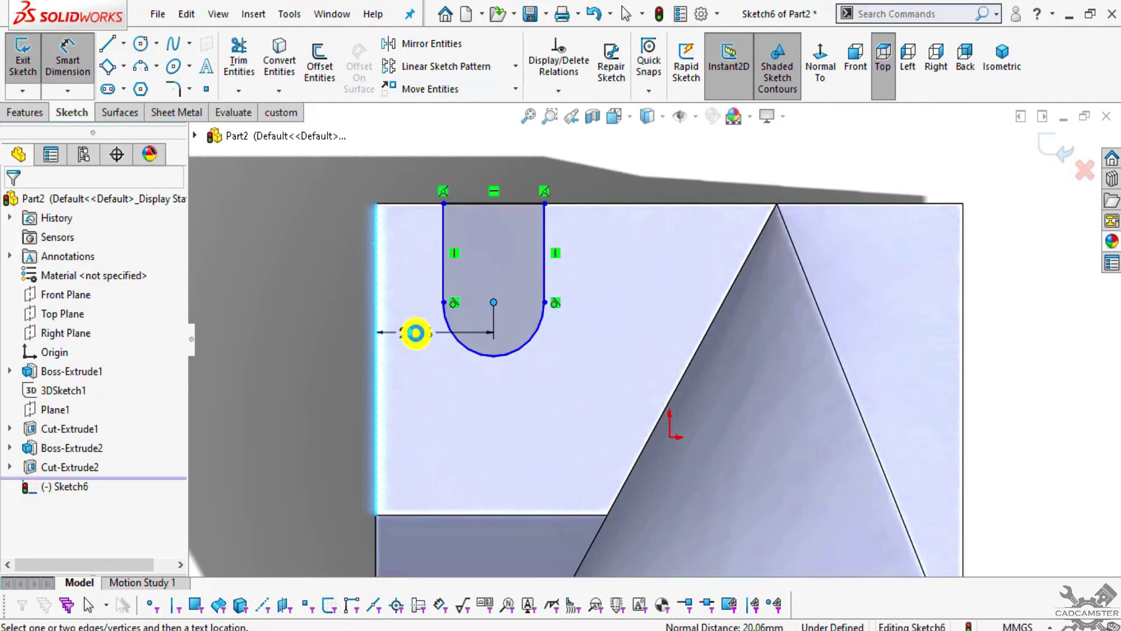
{"action": "type", "text": "24"}
{"action": "key", "text": "Return"}
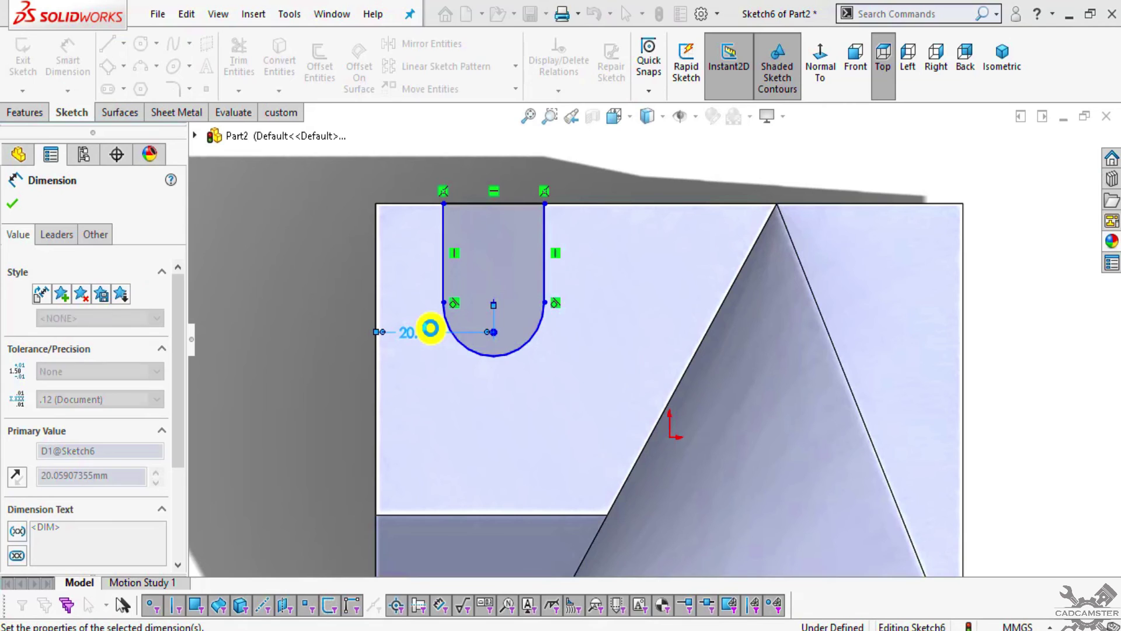
{"action": "left_click", "coordinate": [257, 261]}
Step: Check the Snip & Sketch reference drawing, and dimension the slot arc's center 16 mm from the boss's back edge in SOLIDWORKS
{"action": "key", "text": "alt+Tab"}
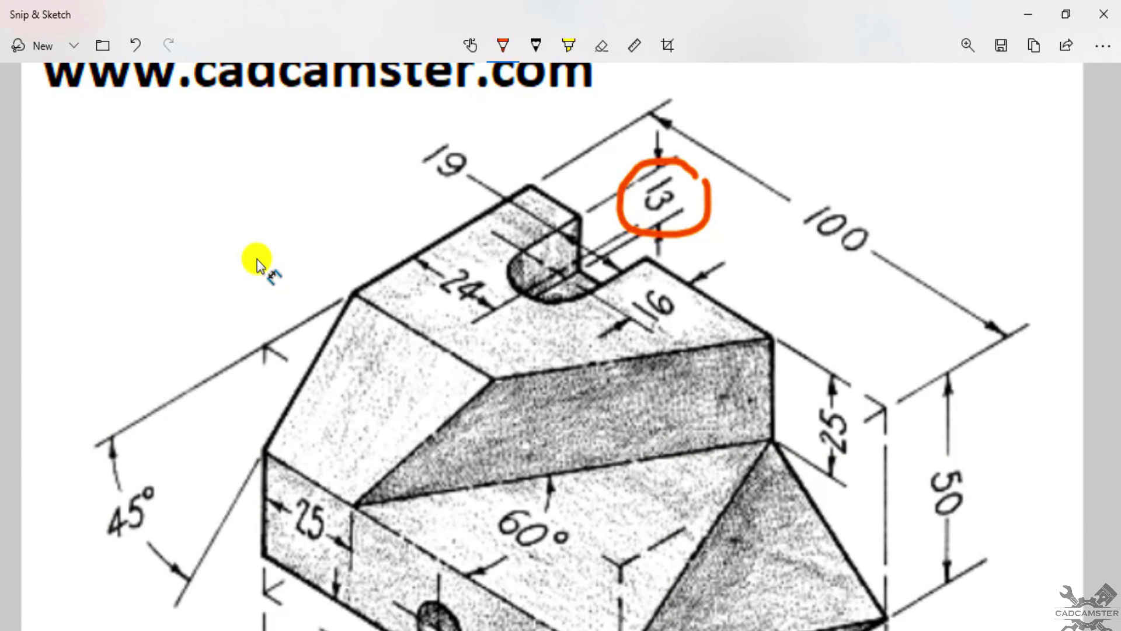
{"action": "key", "text": "alt+Tab"}
{"action": "left_click", "coordinate": [546, 198]}
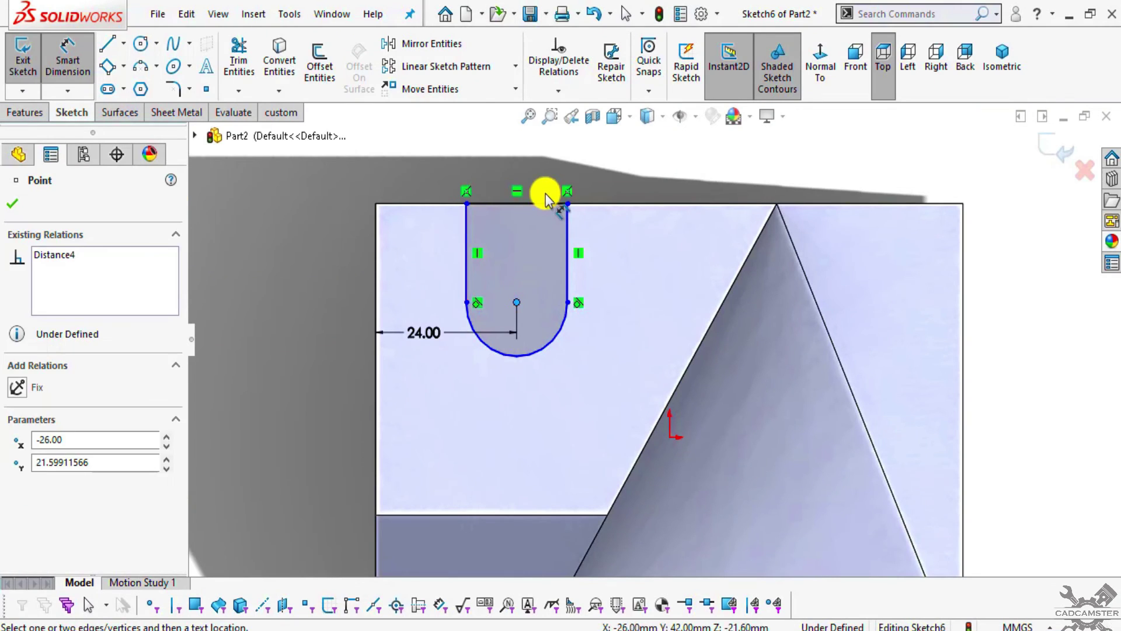
{"action": "left_click", "coordinate": [546, 204]}
{"action": "left_click", "coordinate": [621, 266]}
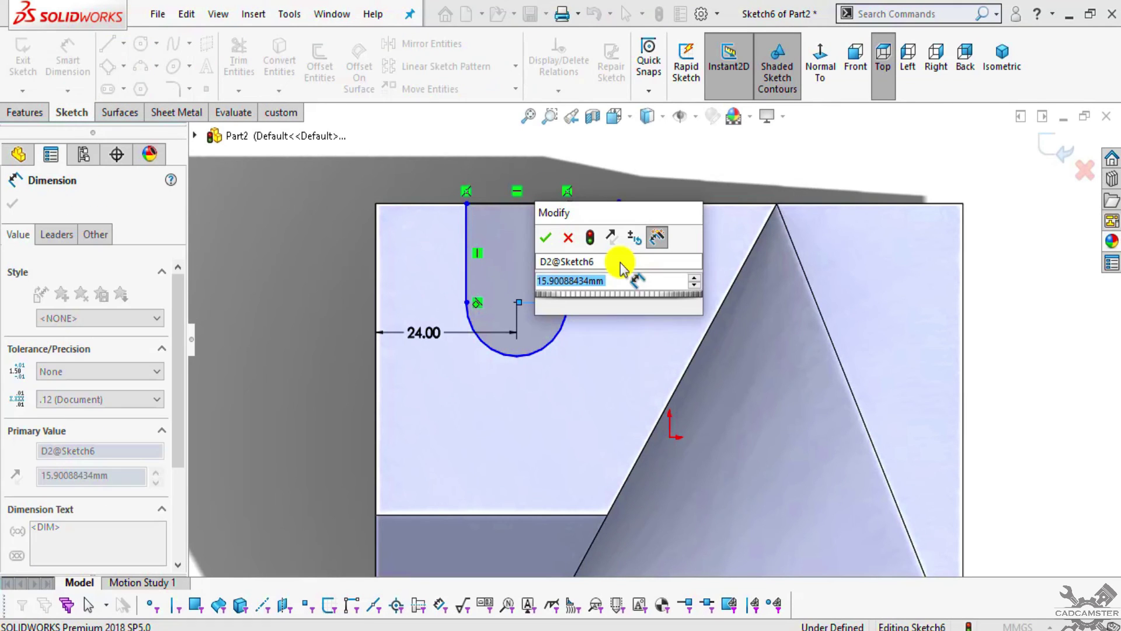
{"action": "type", "text": "16"}
{"action": "key", "text": "Return"}
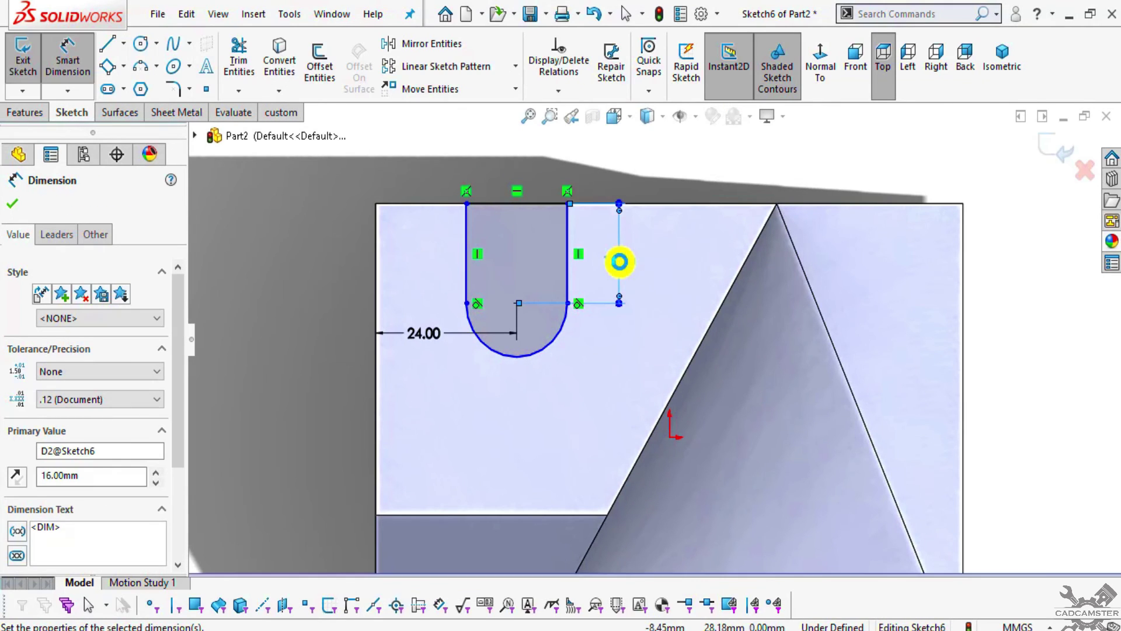
{"action": "left_click", "coordinate": [286, 229]}
Step: Circle the 19 dimension on the Snip & Sketch drawing and dimension the slot's open end 19 mm wide in SOLIDWORKS
{"action": "key", "text": "alt+Tab"}
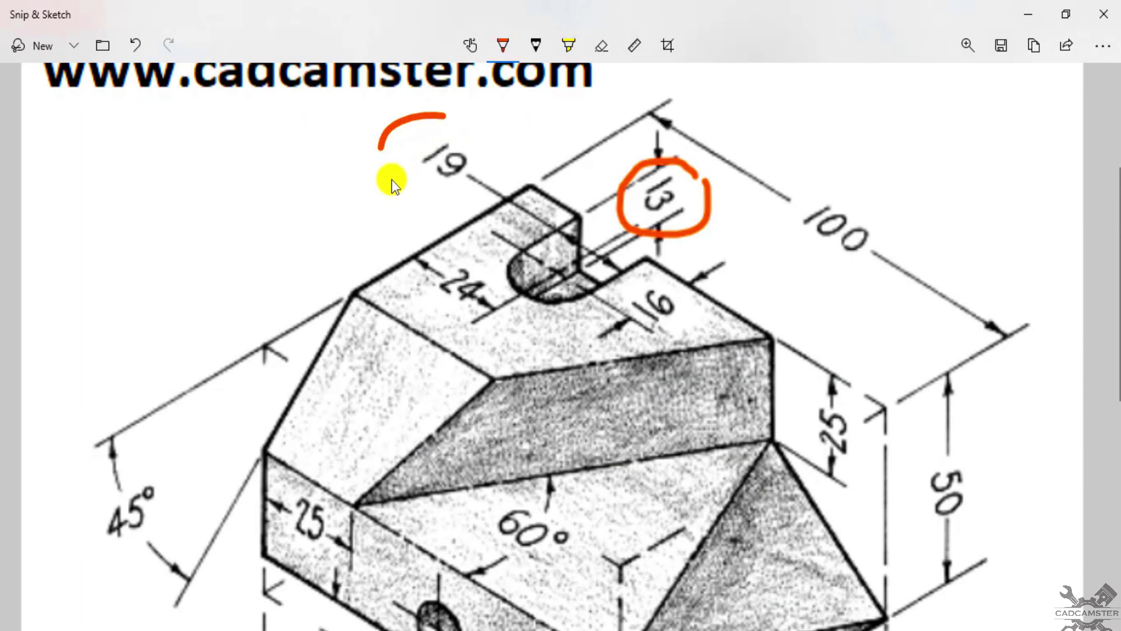
{"action": "left_click_drag", "start_coordinate": [392, 185], "coordinate": [405, 133]}
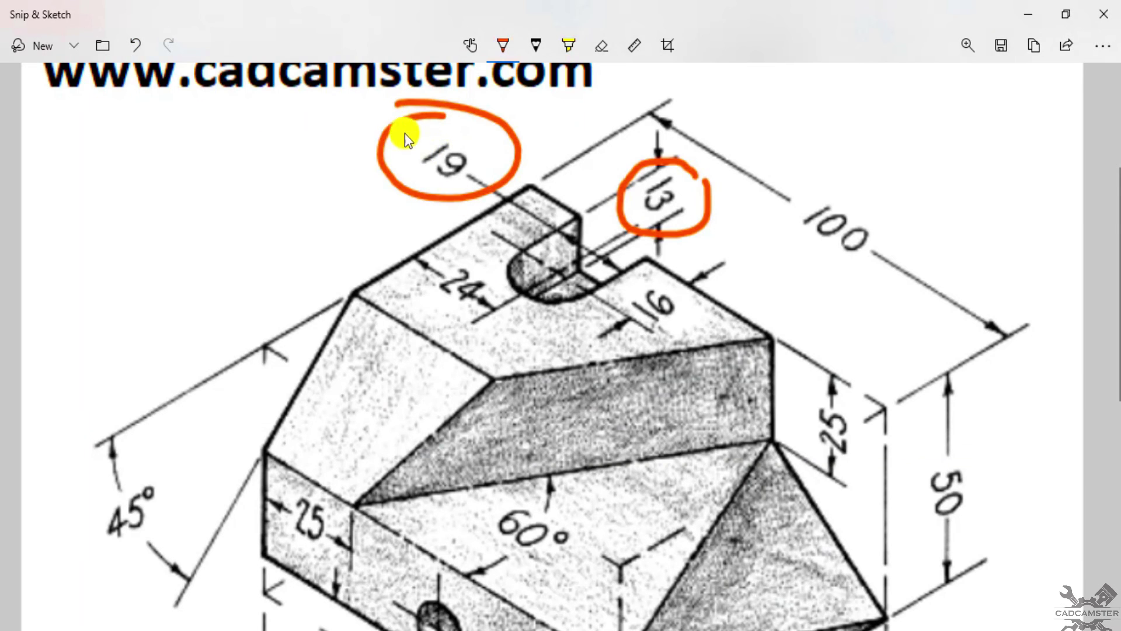
{"action": "key", "text": "alt+Tab"}
{"action": "left_click", "coordinate": [510, 204]}
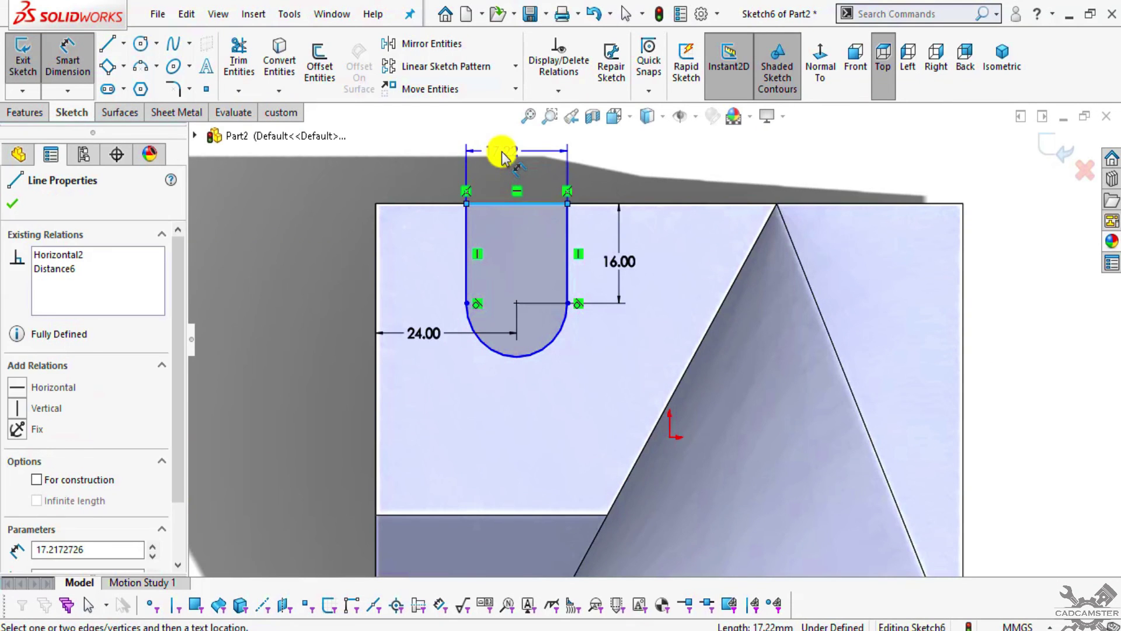
{"action": "left_click", "coordinate": [503, 153]}
{"action": "type", "text": "19"}
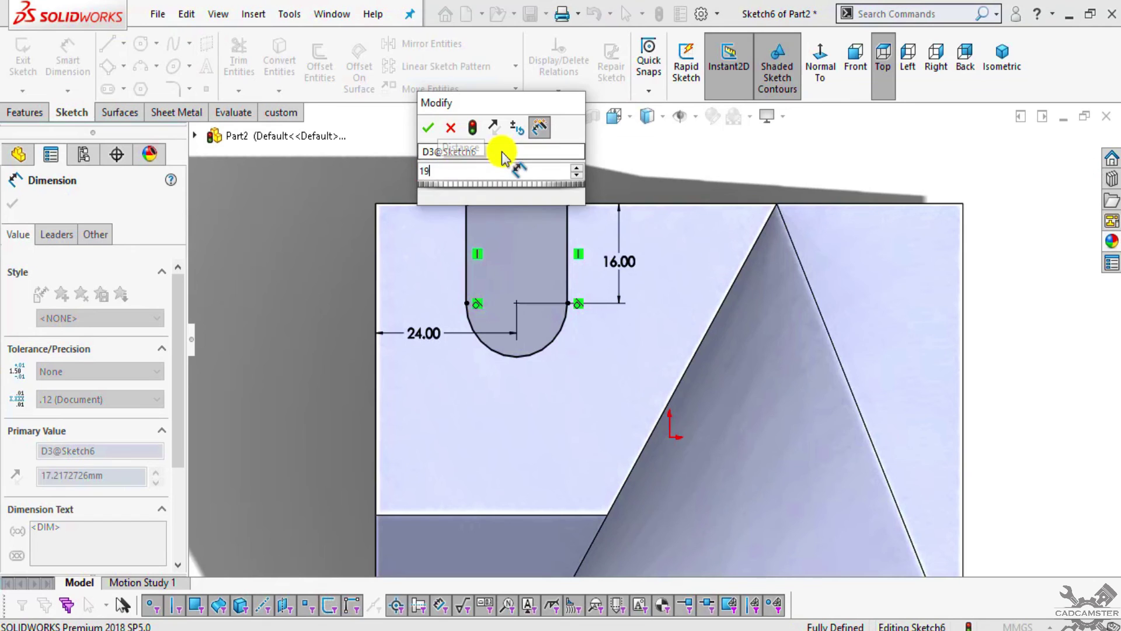
{"action": "key", "text": "Return"}
Step: Tick the 13 dimension on the reference drawing and cut the slot profile into the boss with a Blind Extruded Cut 13 mm deep
{"action": "key", "text": "alt+Tab"}
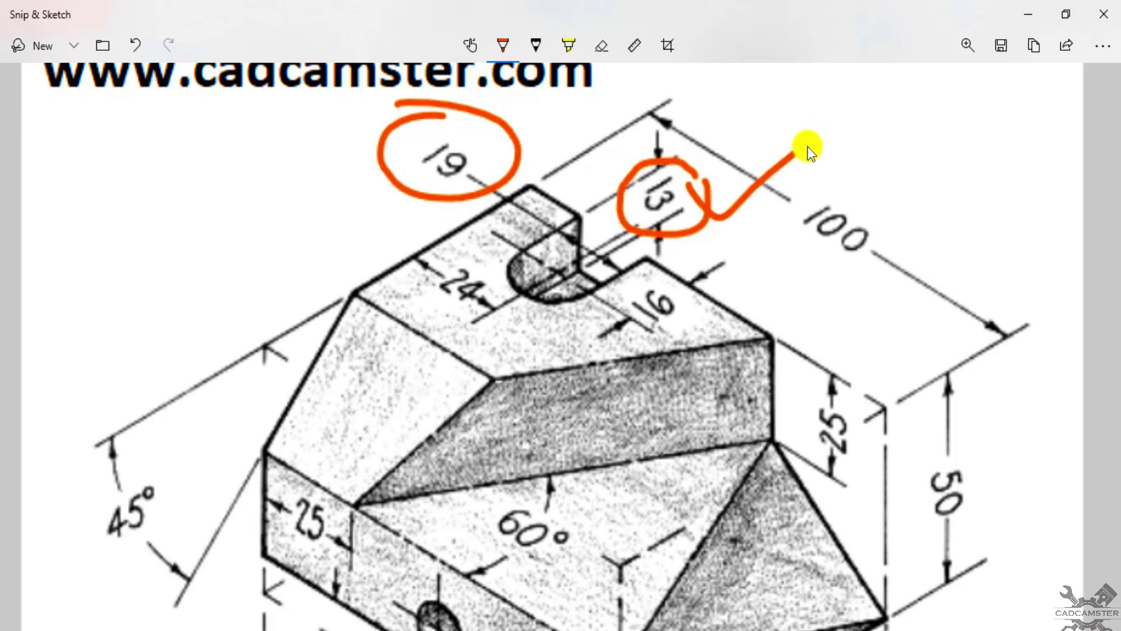
{"action": "key", "text": "alt+Tab"}
{"action": "left_click", "coordinate": [23, 112]}
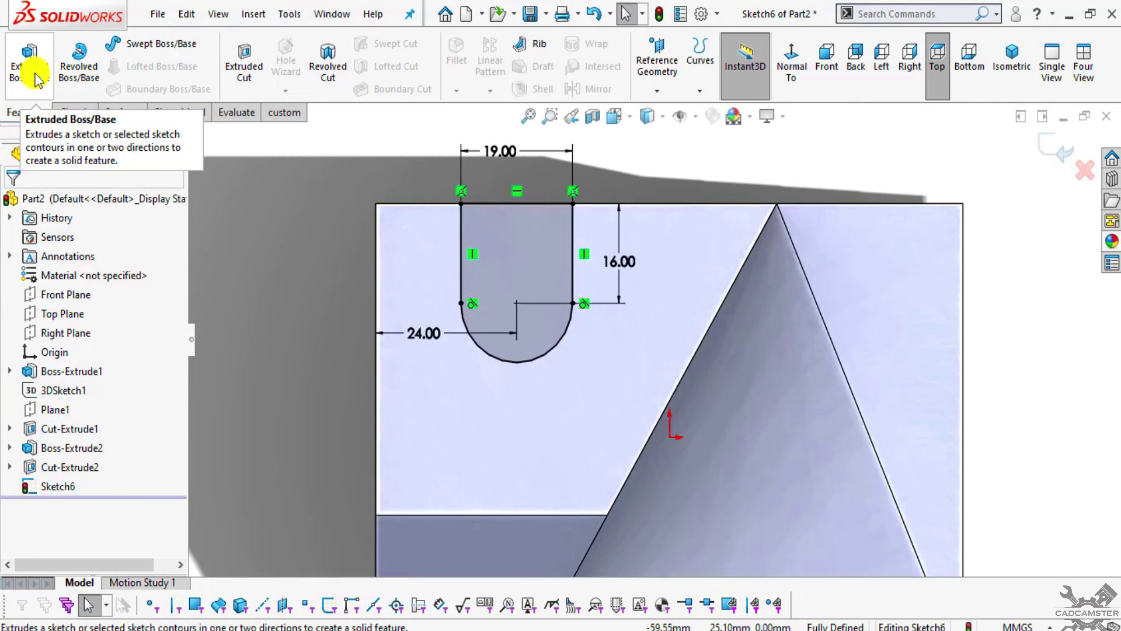
{"action": "left_click", "coordinate": [250, 58]}
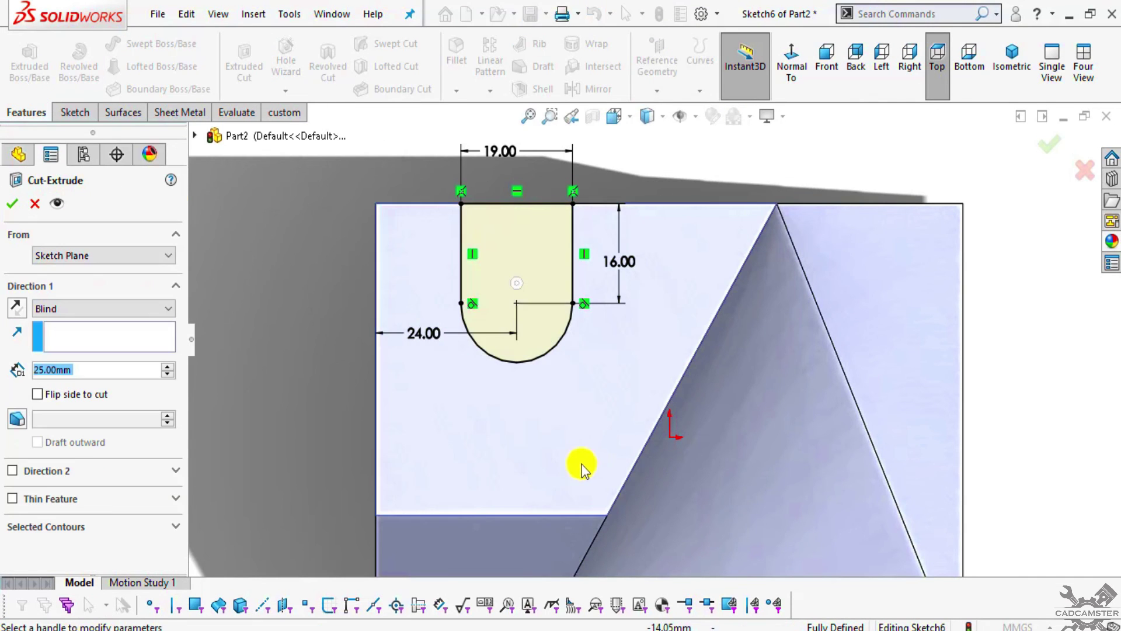
{"action": "key", "text": "alt+Tab"}
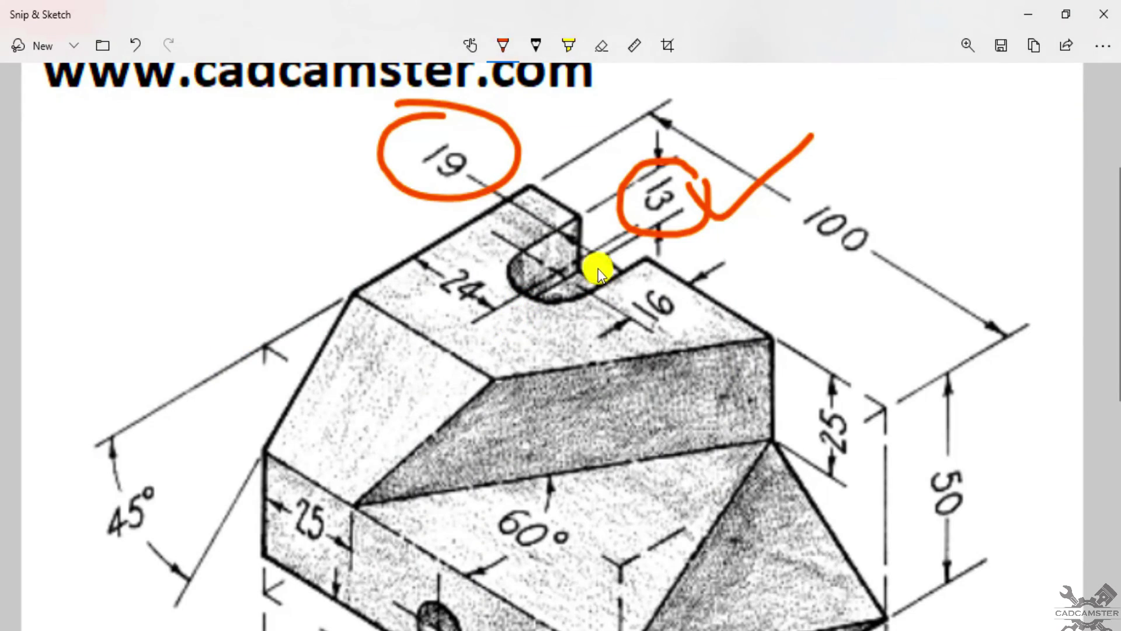
{"action": "key", "text": "alt+Tab"}
{"action": "left_click", "coordinate": [80, 369]}
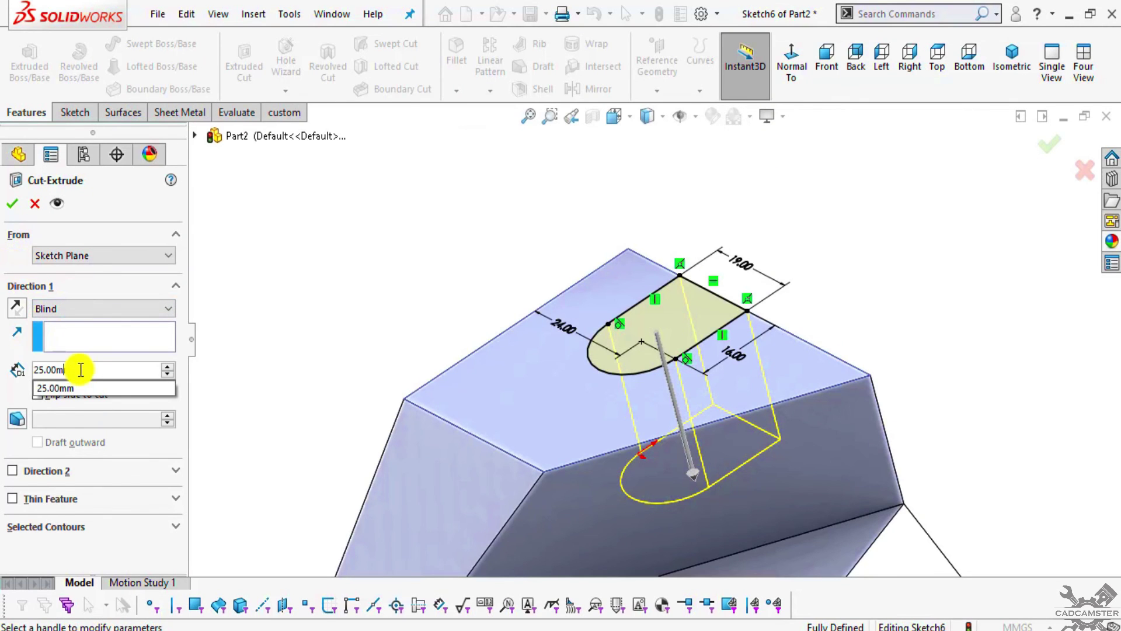
{"action": "type", "text": "13"}
{"action": "key", "text": "Return"}
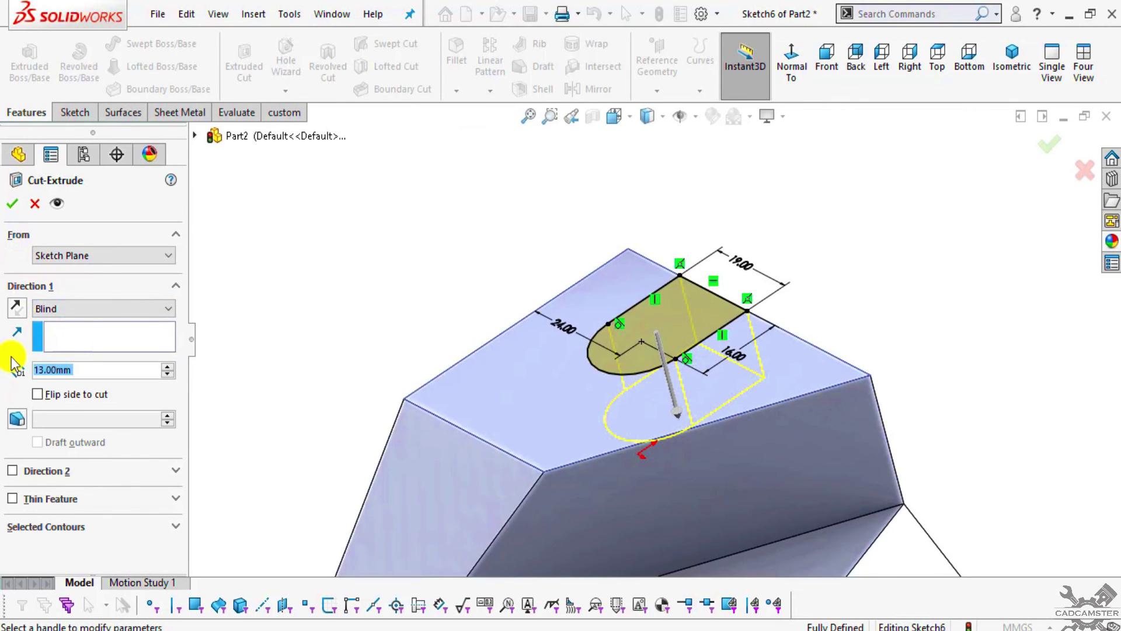
{"action": "left_click", "coordinate": [12, 203]}
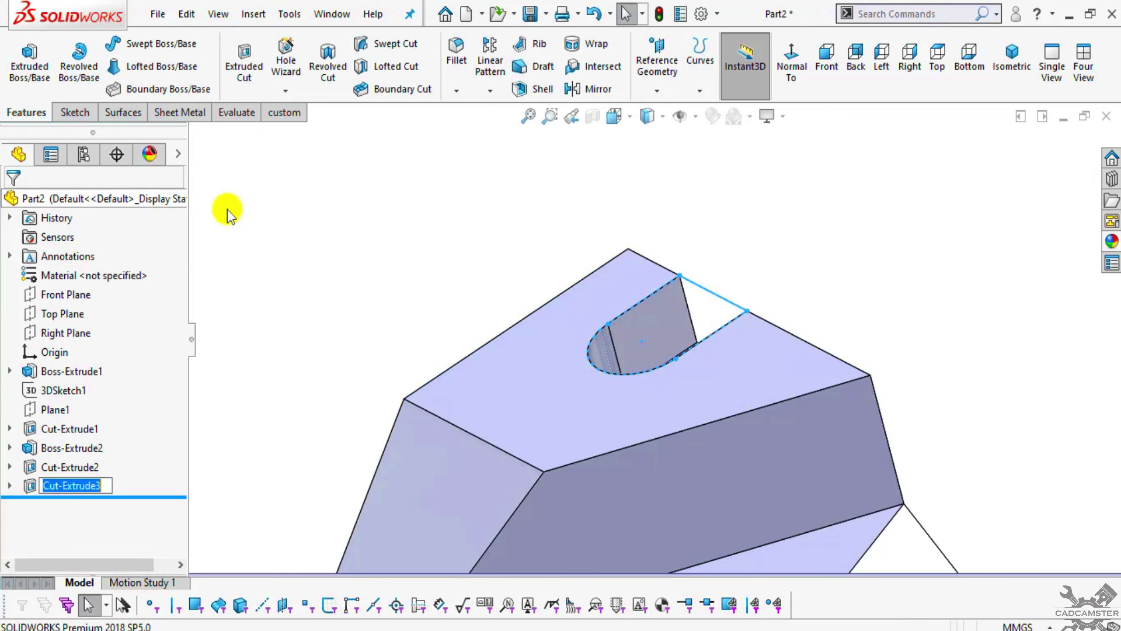
Step: Apply the polished steel appearance from the Metal category to the finished block
{"action": "scroll", "coordinate": [508, 309], "scroll_direction": "up", "scroll_amount": 2}
{"action": "middle_click_drag", "start_coordinate": [673, 455], "coordinate": [751, 395]}
{"action": "scroll", "coordinate": [640, 438], "scroll_direction": "up", "scroll_amount": 3}
{"action": "scroll", "coordinate": [752, 385], "scroll_direction": "down", "scroll_amount": 4}
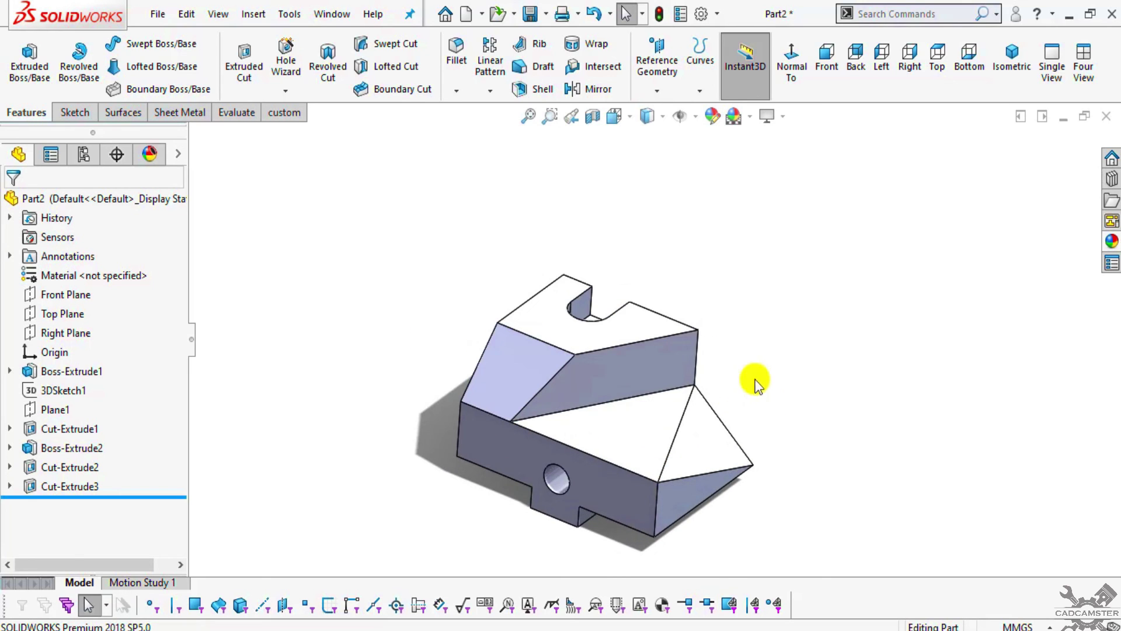
{"action": "left_click", "coordinate": [1112, 240]}
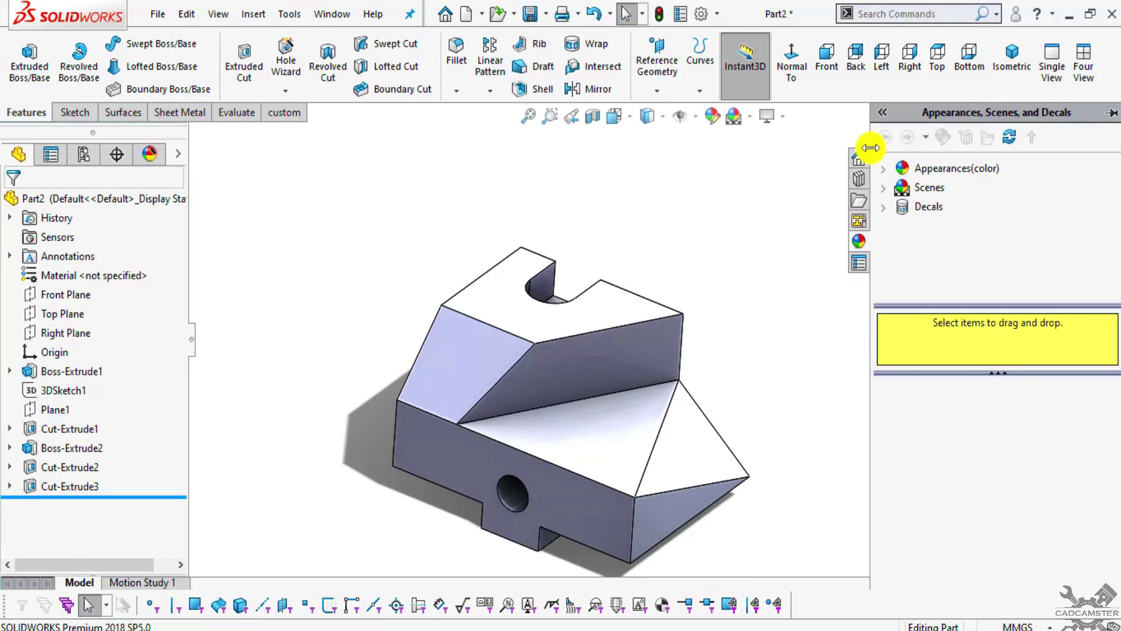
{"action": "double_click", "coordinate": [892, 176]}
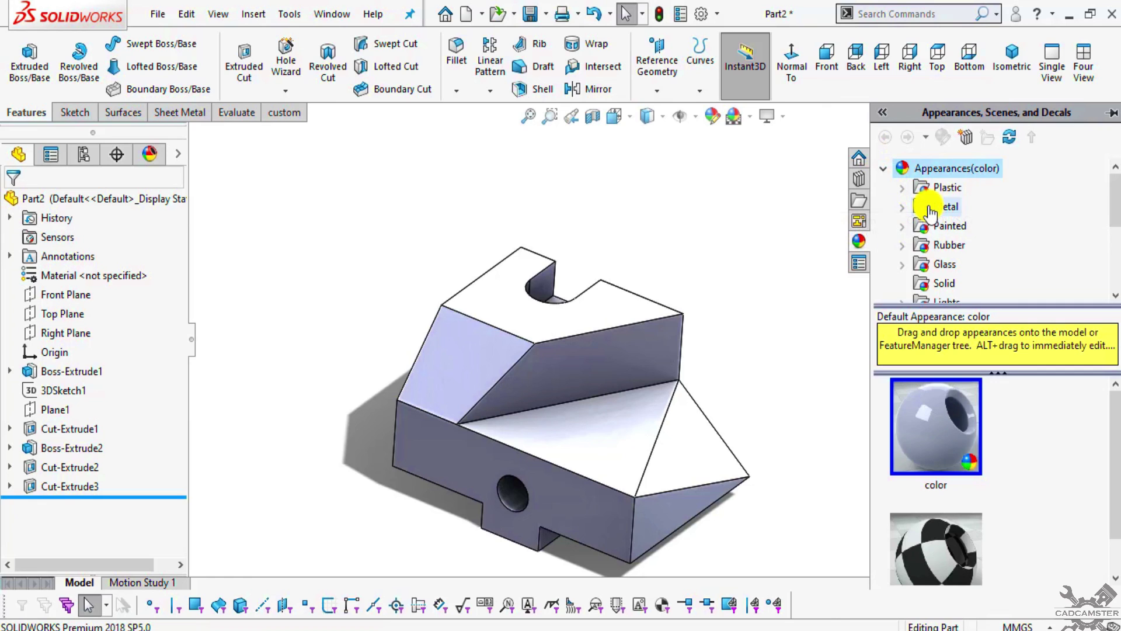
{"action": "left_click", "coordinate": [930, 210]}
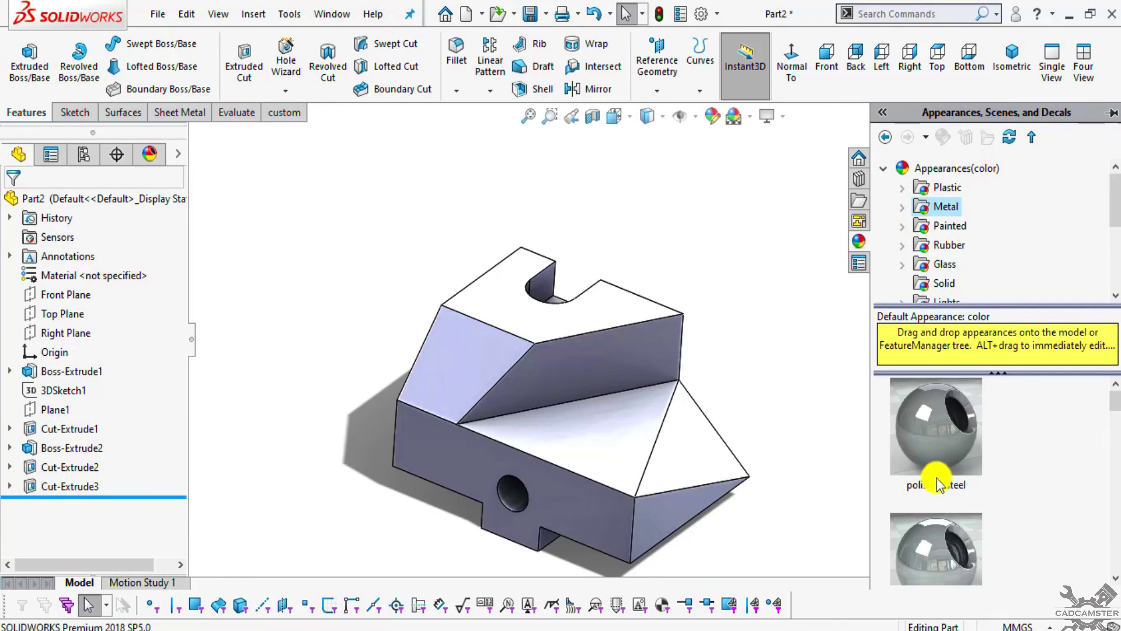
{"action": "left_click", "coordinate": [935, 470]}
{"action": "middle_click_drag", "start_coordinate": [671, 488], "coordinate": [647, 466]}
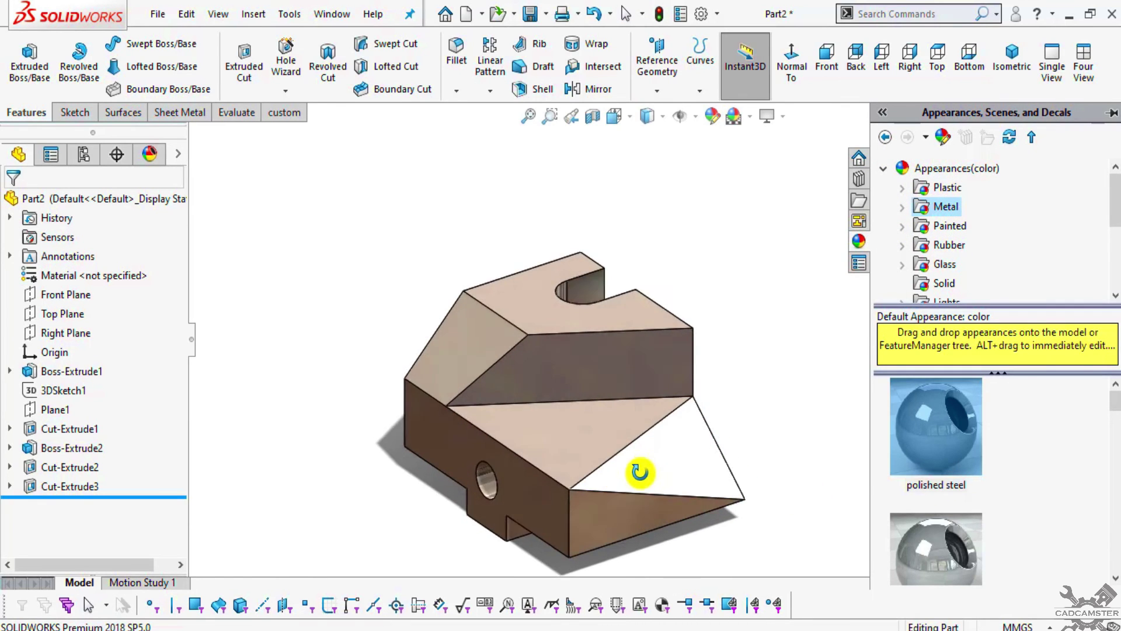
Step: Change a view display setting for the finished block and inspect its slot, hole and corner cuts
{"action": "left_click", "coordinate": [779, 117]}
{"action": "left_click", "coordinate": [787, 182]}
{"action": "mouse_move", "coordinate": [726, 328]}
{"action": "middle_mouse_down"}
{"action": "mouse_move", "coordinate": [562, 490]}
{"action": "mouse_move", "coordinate": [613, 358]}
{"action": "mouse_move", "coordinate": [622, 392]}
{"action": "mouse_move", "coordinate": [607, 388]}
{"action": "middle_mouse_up"}
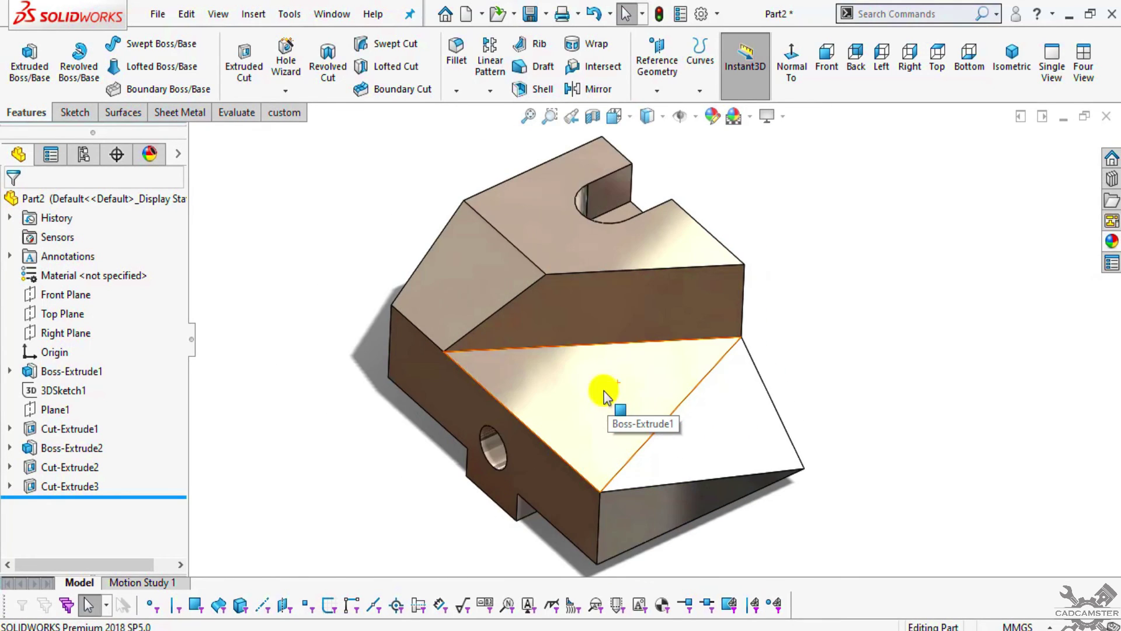